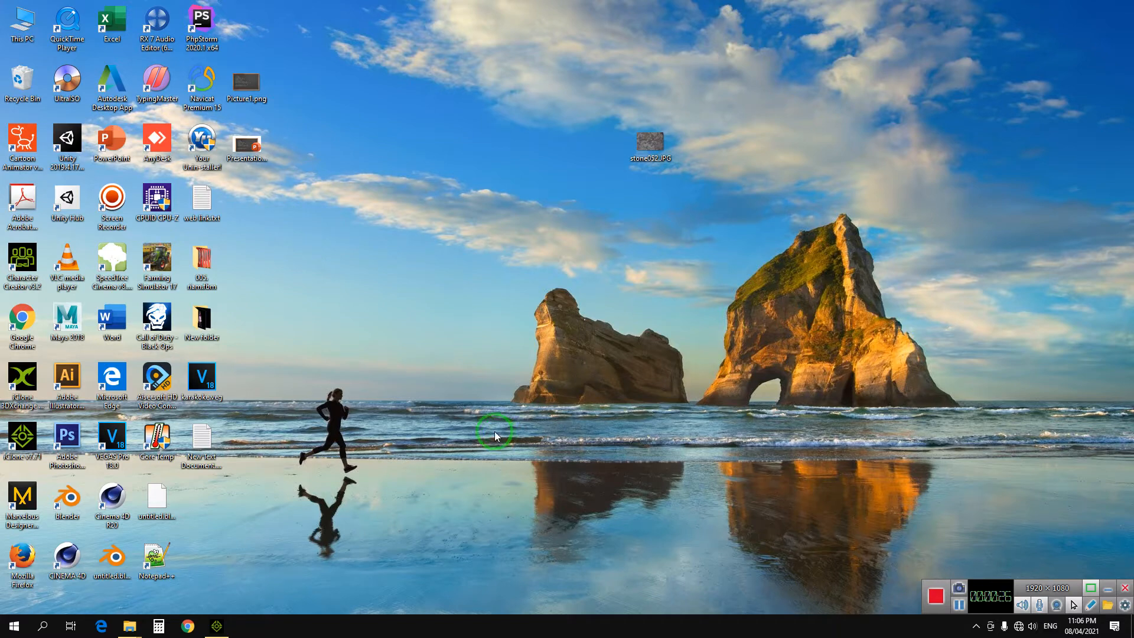
Launch Blender from the desktop and dismiss the splash screen
{"action": "left_click", "coordinate": [81, 506]}
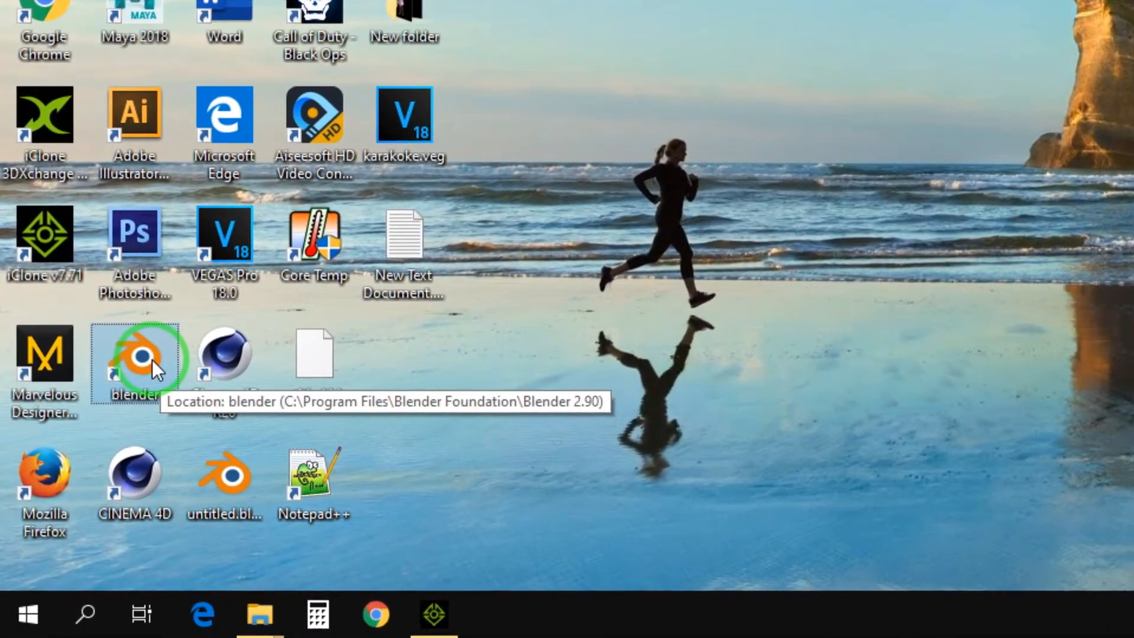
{"action": "double_click", "coordinate": [151, 359]}
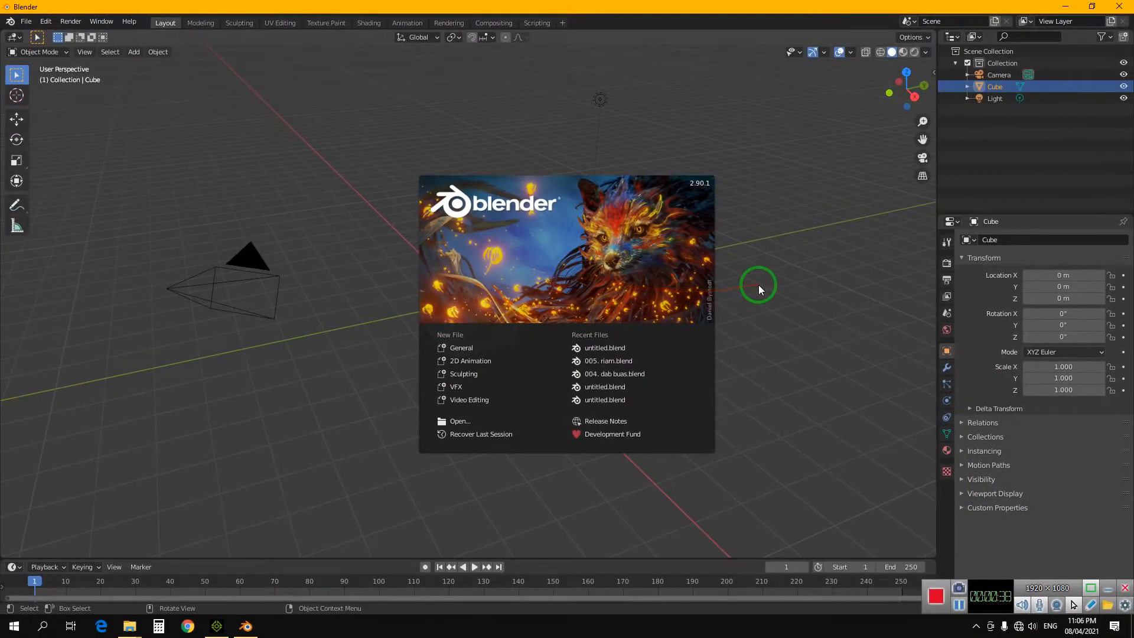
{"action": "left_click", "coordinate": [758, 288]}
Delete the default cube from the scene
{"action": "middle_click_drag", "start_coordinate": [425, 341], "coordinate": [488, 341]}
{"action": "scroll", "coordinate": [490, 341], "scroll_direction": "up", "scroll_amount": 3}
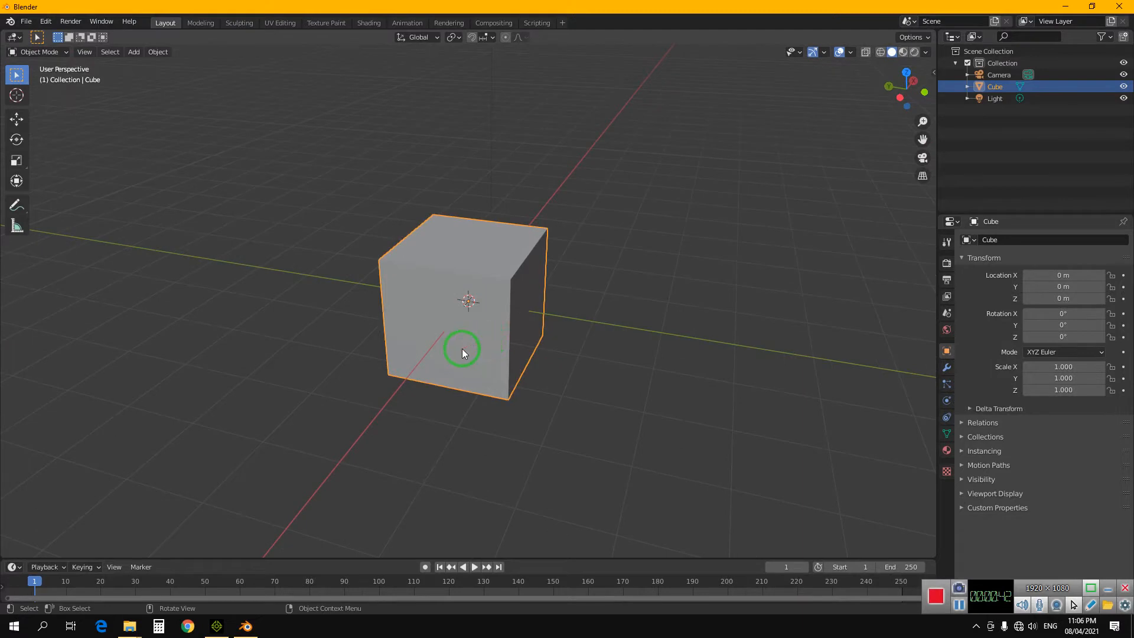
{"action": "key", "text": "x"}
{"action": "left_click", "coordinate": [569, 328]}
{"action": "middle_click_drag", "start_coordinate": [468, 336], "coordinate": [615, 357]}
{"action": "left_click", "coordinate": [493, 317]}
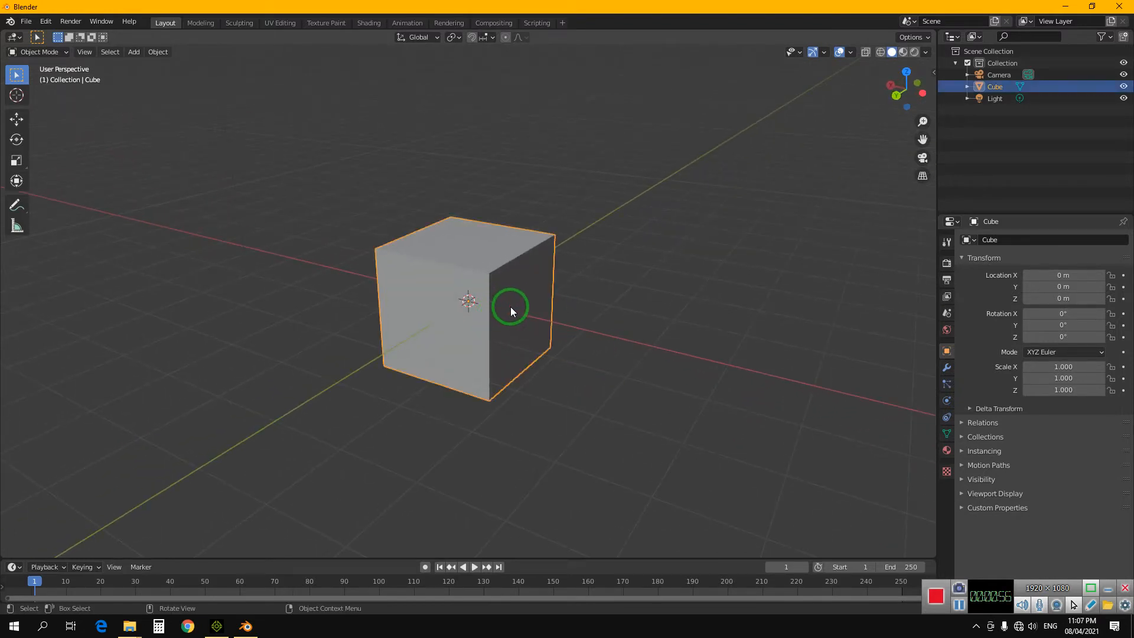
{"action": "middle_click_drag", "start_coordinate": [525, 323], "coordinate": [649, 345]}
{"action": "middle_click_drag", "start_coordinate": [473, 355], "coordinate": [500, 338]}
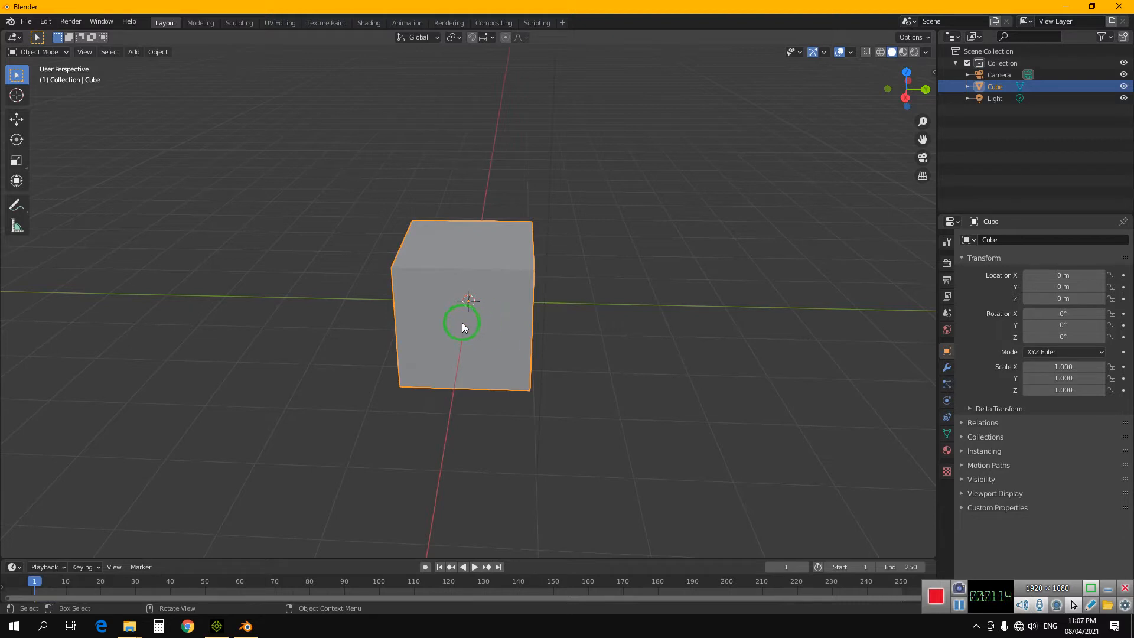
{"action": "mouse_move", "coordinate": [475, 321]}
{"action": "middle_mouse_down"}
{"action": "mouse_move", "coordinate": [465, 328]}
{"action": "mouse_move", "coordinate": [503, 328]}
{"action": "mouse_move", "coordinate": [487, 331]}
{"action": "middle_mouse_up"}
{"action": "key", "text": "Delete"}
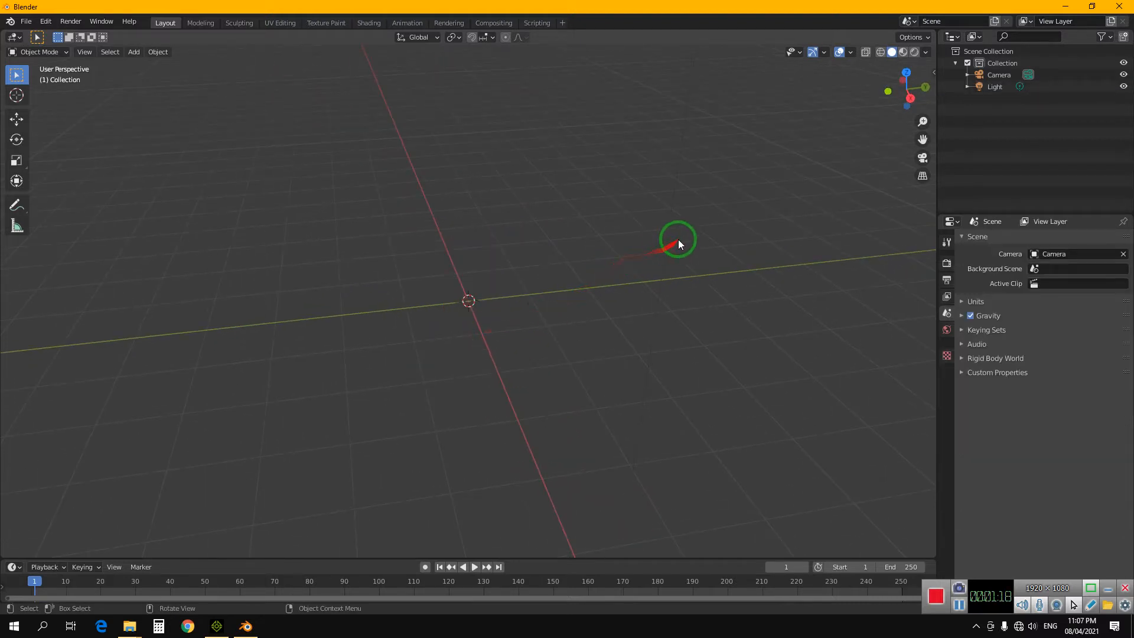
{"action": "middle_click_drag", "start_coordinate": [486, 299], "coordinate": [474, 306]}
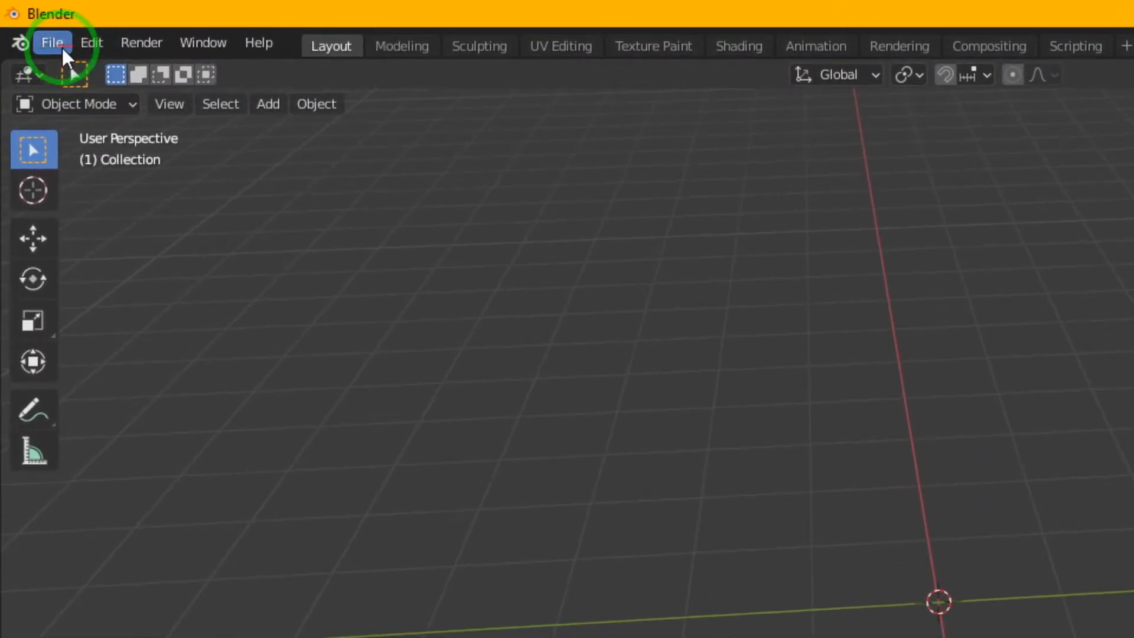
Search the add-ons in the preferences for "lan" to check whether A.N.T.Landscape is enabled, and close the preferences
{"action": "left_click", "coordinate": [89, 45]}
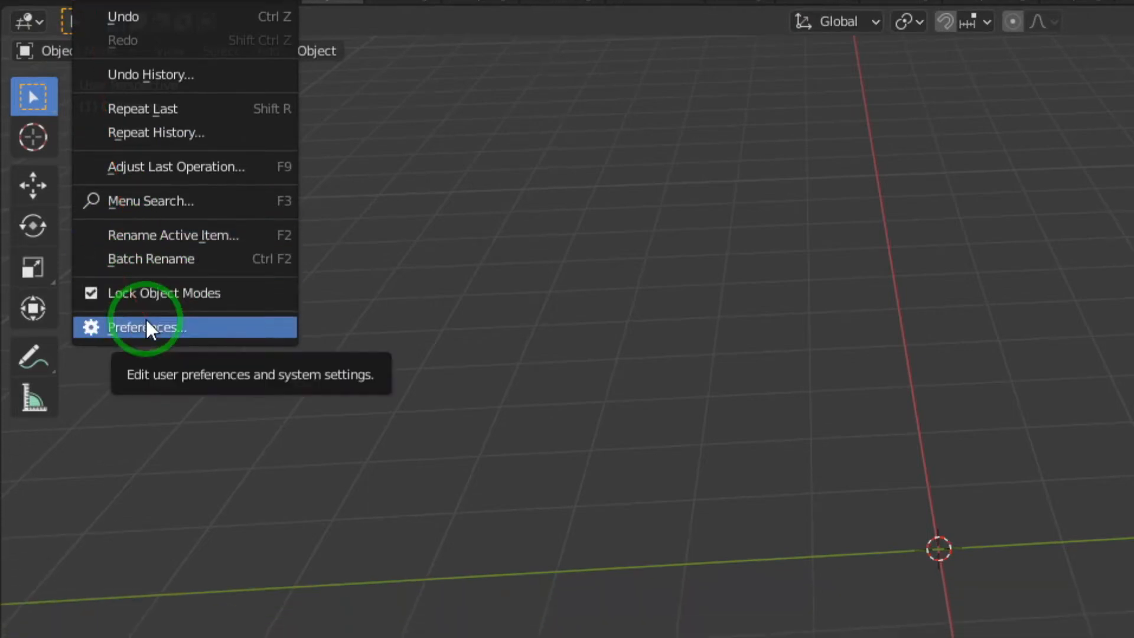
{"action": "left_click", "coordinate": [147, 323]}
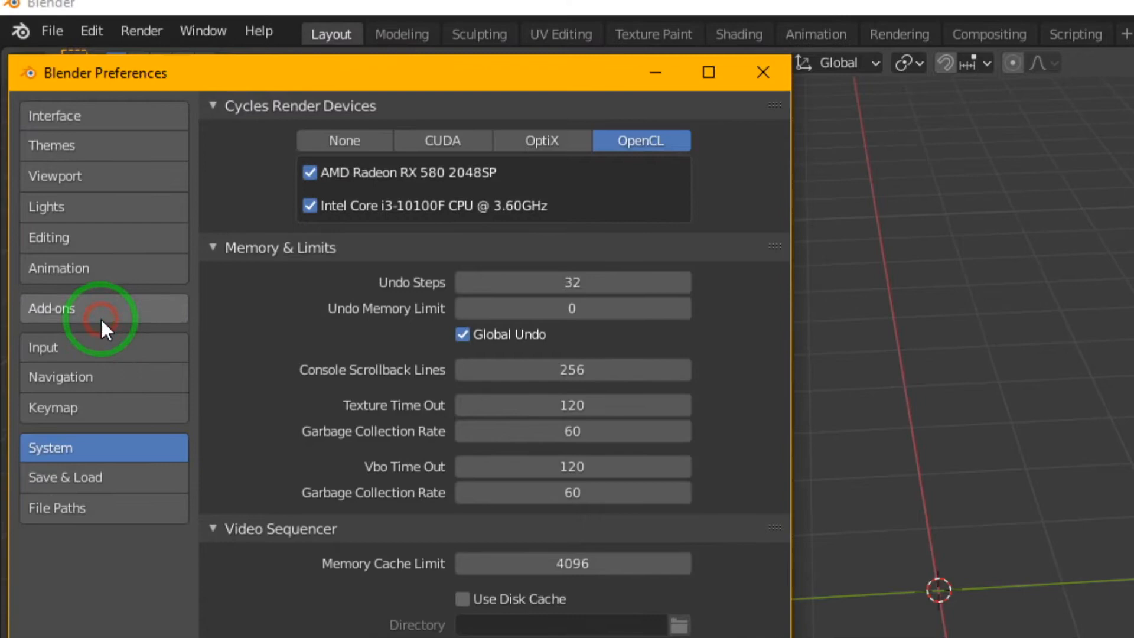
{"action": "left_click", "coordinate": [100, 317]}
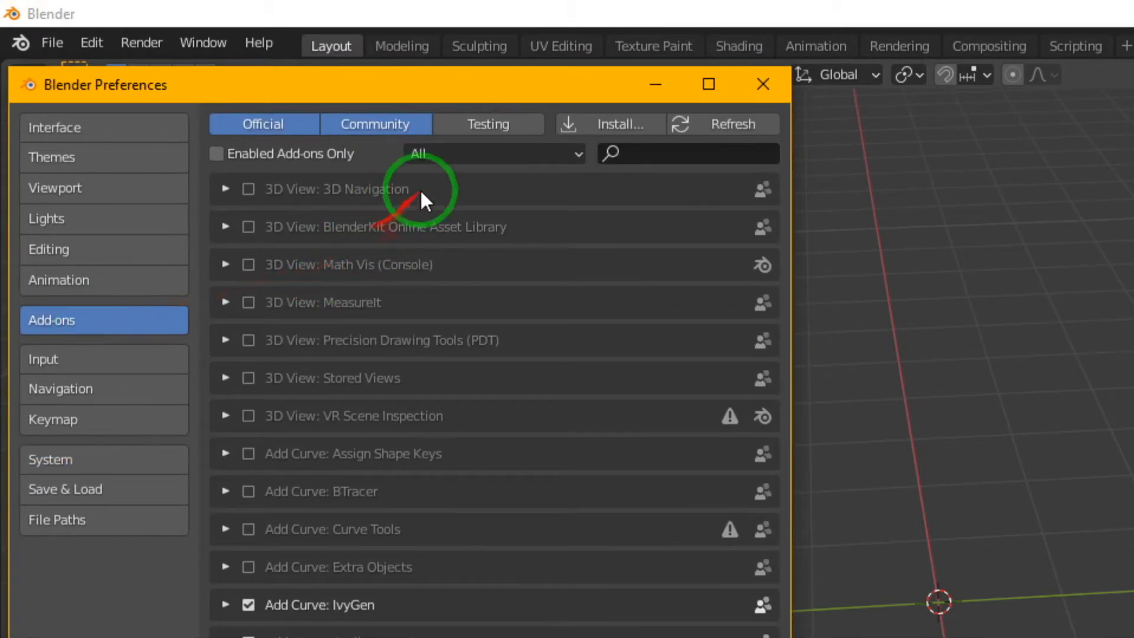
{"action": "left_click", "coordinate": [658, 155]}
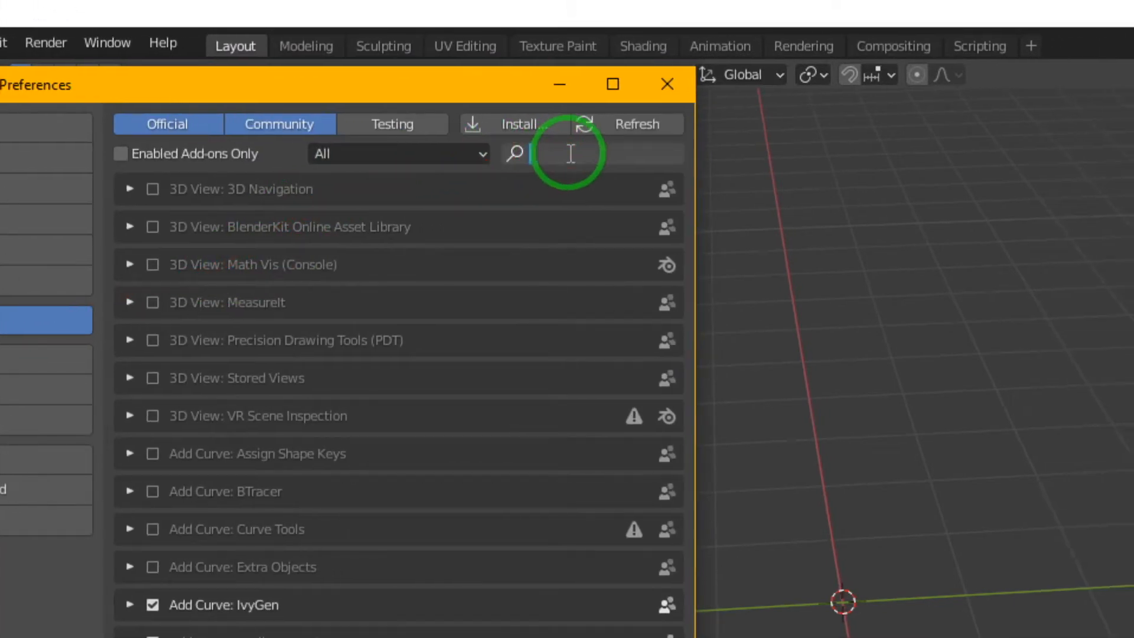
{"action": "type", "text": "lan"}
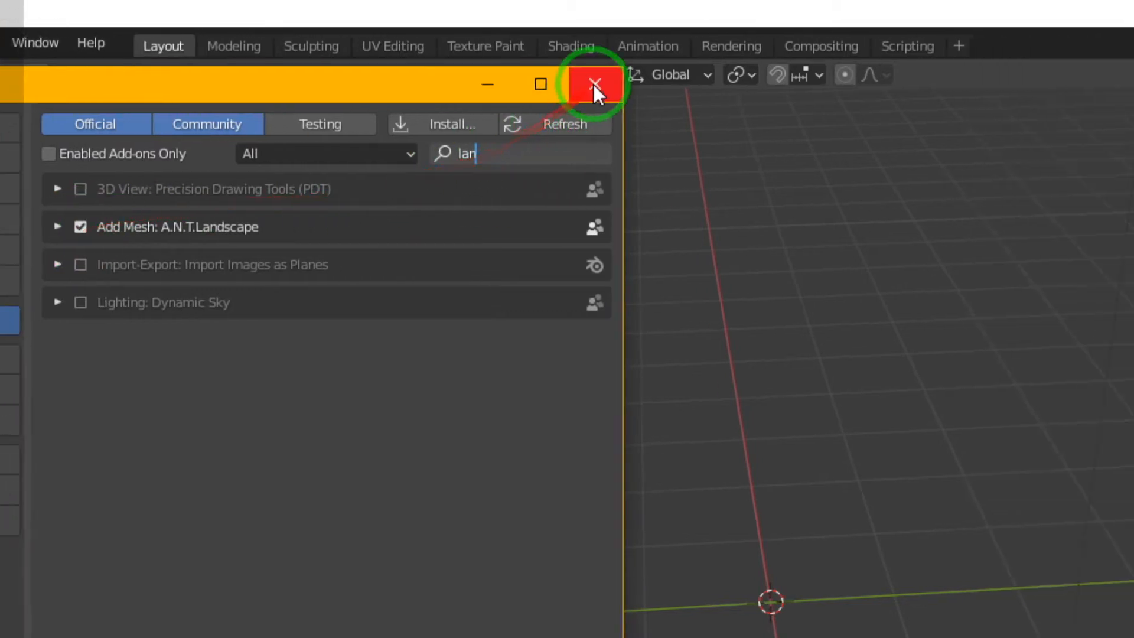
{"action": "left_click", "coordinate": [593, 84]}
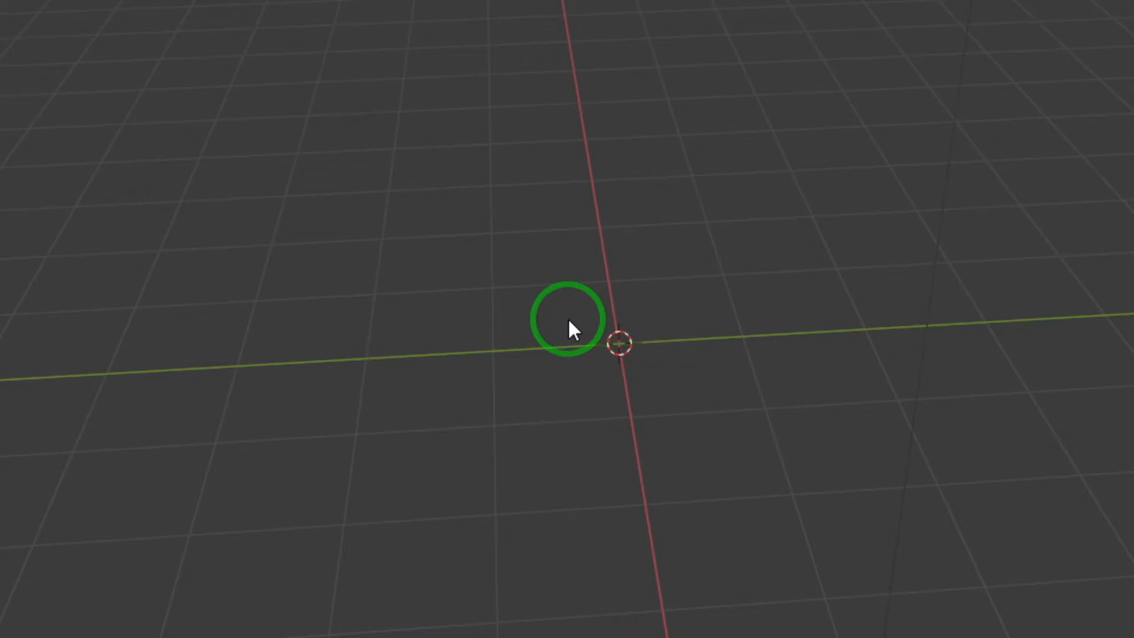
Add a Landscape mesh at the scene origin
{"action": "key", "text": "shift+a"}
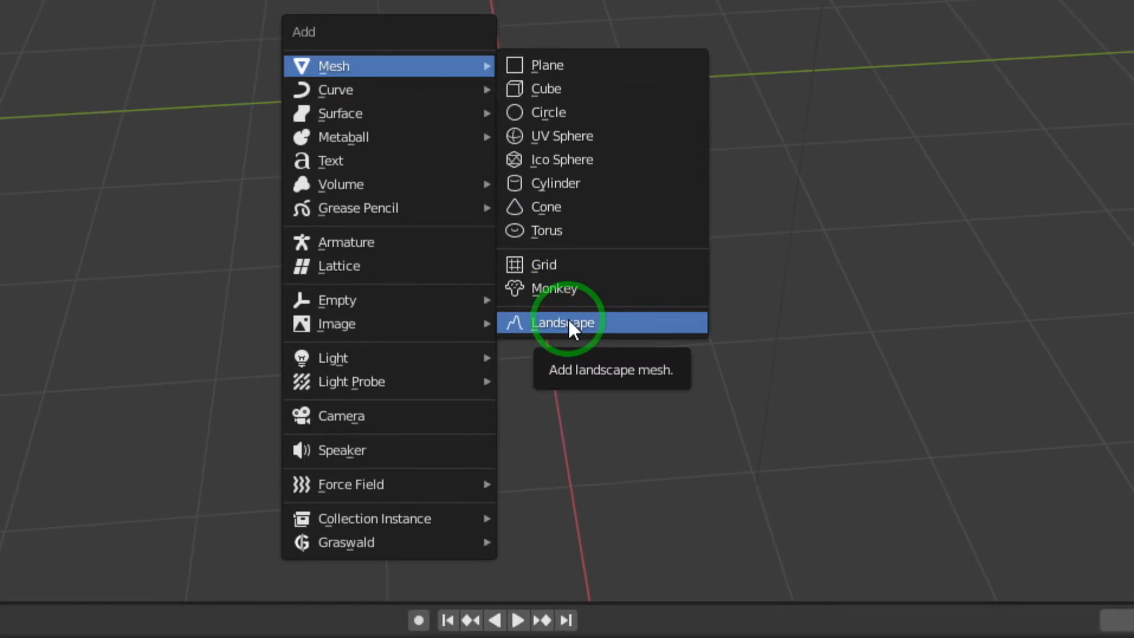
{"action": "left_click", "coordinate": [568, 322]}
{"action": "scroll", "coordinate": [568, 312], "scroll_direction": "up", "scroll_amount": 5}
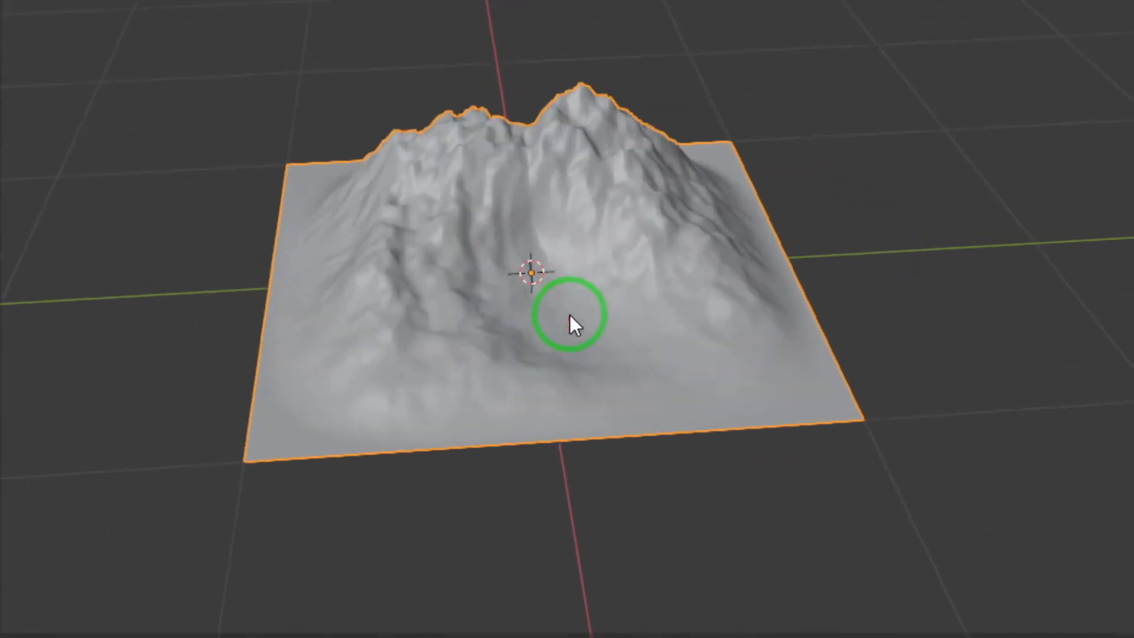
{"action": "right_click", "coordinate": [568, 319]}
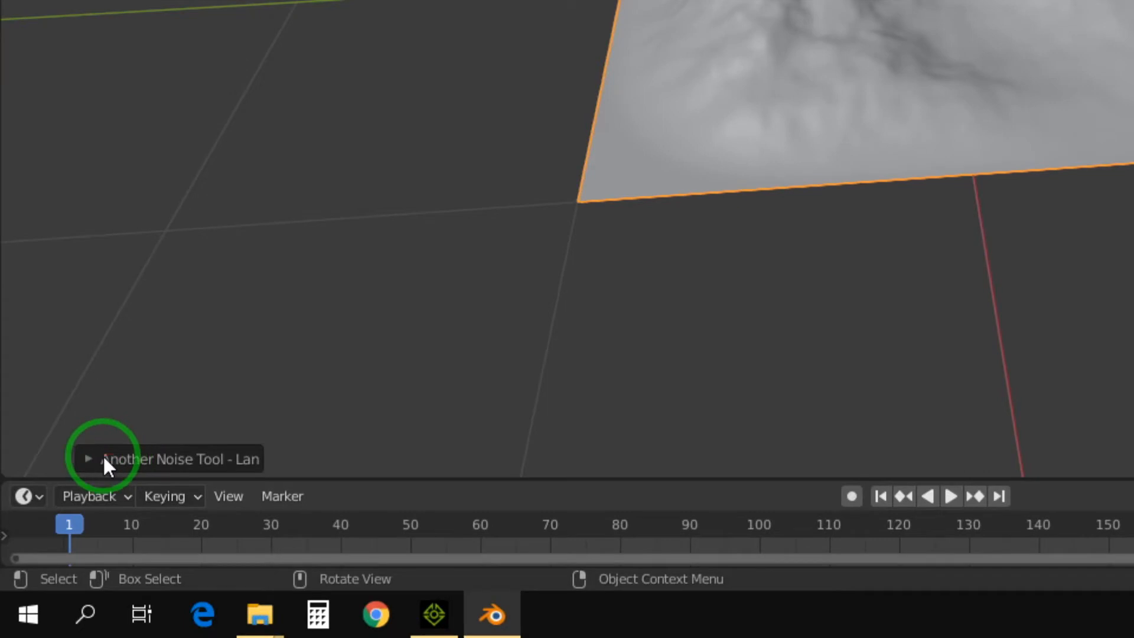
Apply the Rock operator preset to the new landscape mesh and deselect it
{"action": "left_click", "coordinate": [86, 459]}
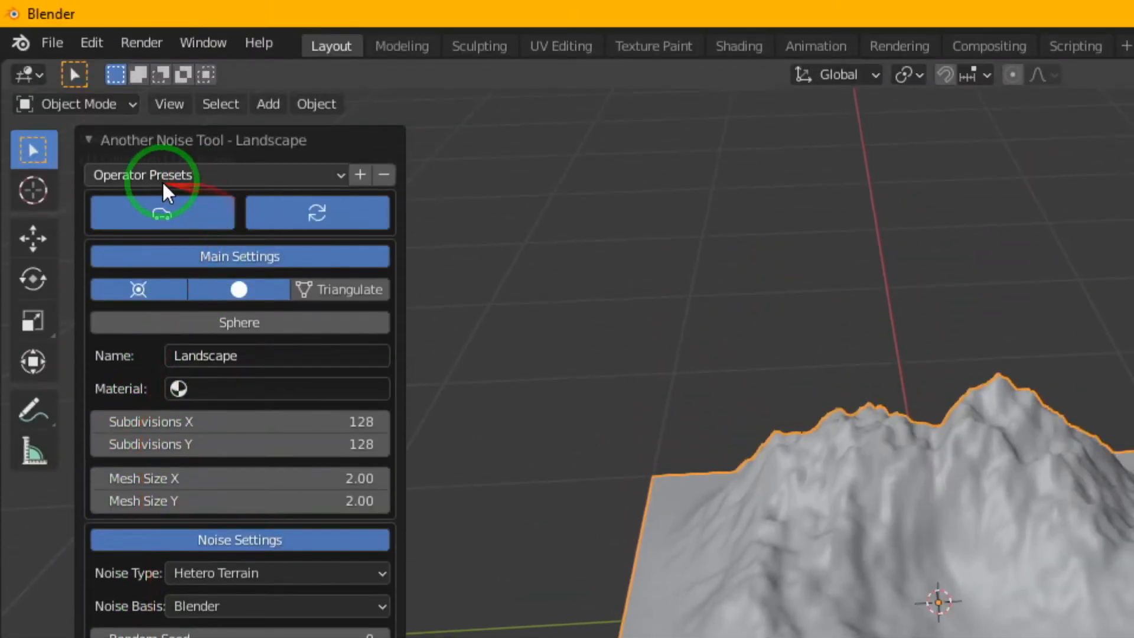
{"action": "left_click", "coordinate": [218, 174]}
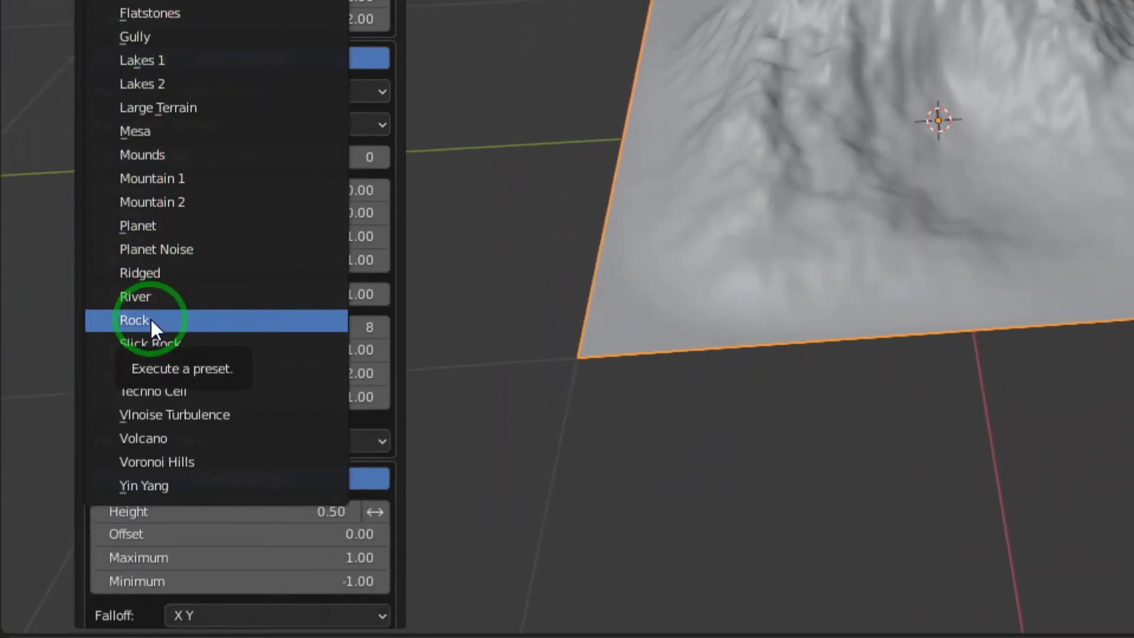
{"action": "left_click", "coordinate": [150, 320]}
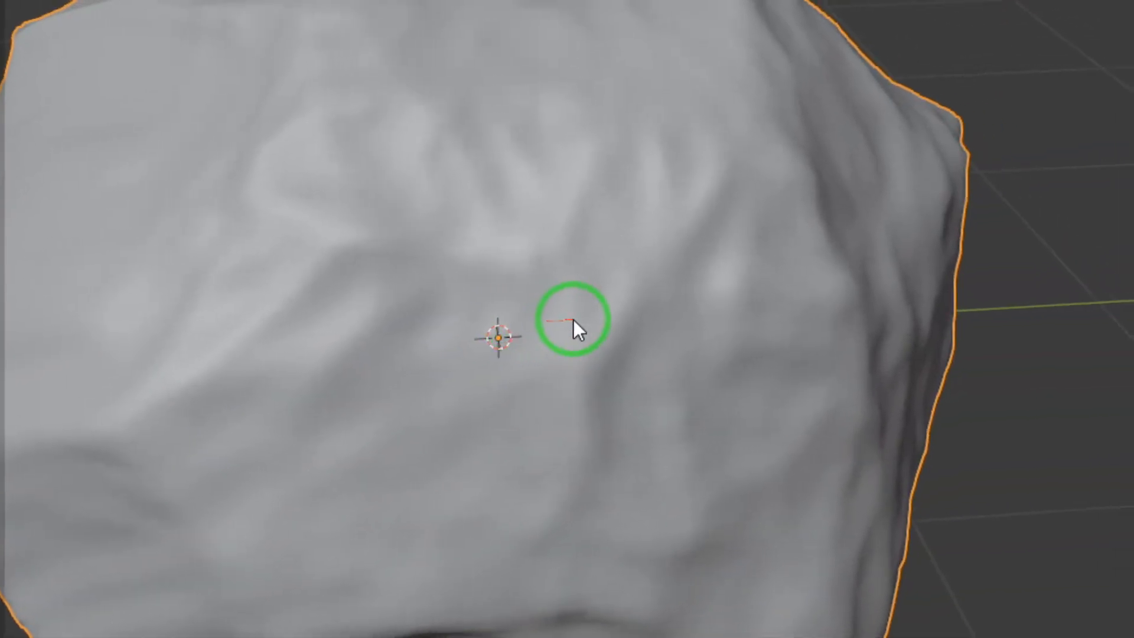
{"action": "scroll", "coordinate": [623, 319], "scroll_direction": "down", "scroll_amount": 3}
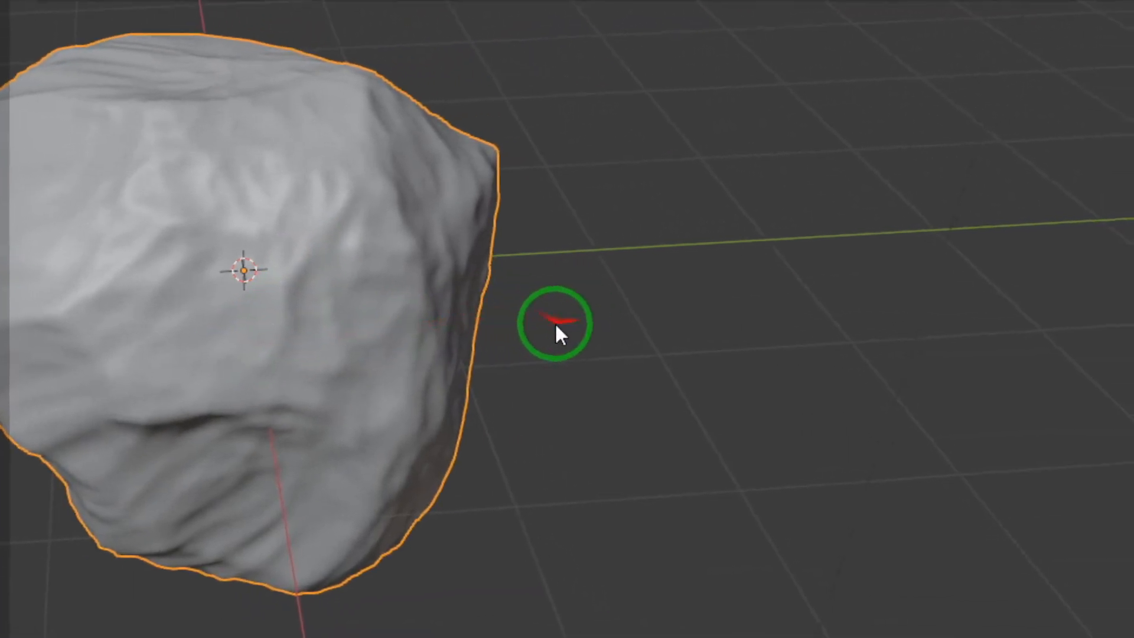
{"action": "left_click", "coordinate": [593, 344]}
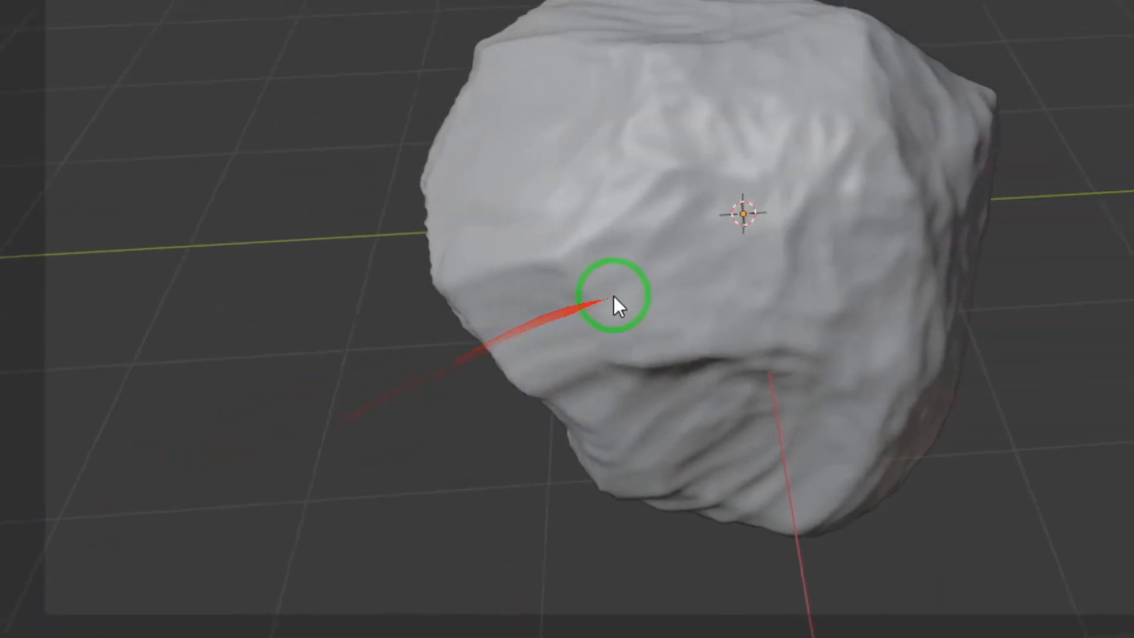
Select the rock and scale it uniformly by a factor of 2
{"action": "mouse_move", "coordinate": [568, 314]}
{"action": "middle_mouse_down"}
{"action": "mouse_move", "coordinate": [643, 320]}
{"action": "mouse_move", "coordinate": [577, 316]}
{"action": "mouse_move", "coordinate": [433, 362]}
{"action": "mouse_move", "coordinate": [597, 312]}
{"action": "mouse_move", "coordinate": [506, 316]}
{"action": "mouse_move", "coordinate": [577, 324]}
{"action": "mouse_move", "coordinate": [595, 338]}
{"action": "mouse_move", "coordinate": [525, 284]}
{"action": "mouse_move", "coordinate": [568, 320]}
{"action": "middle_mouse_up"}
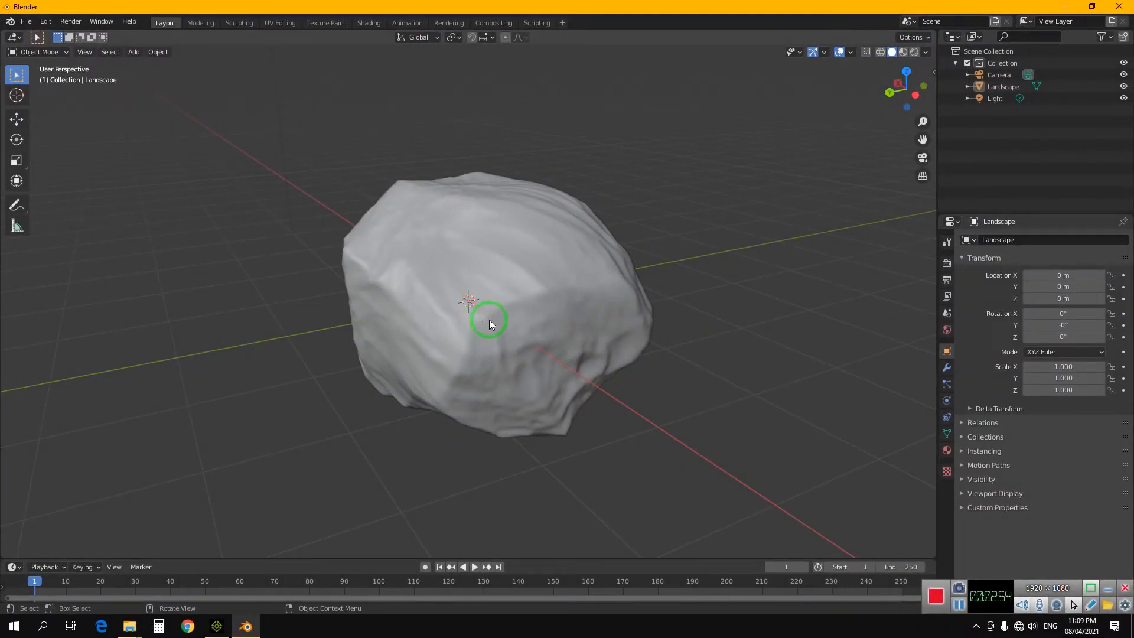
{"action": "middle_click_drag", "start_coordinate": [515, 304], "coordinate": [407, 334]}
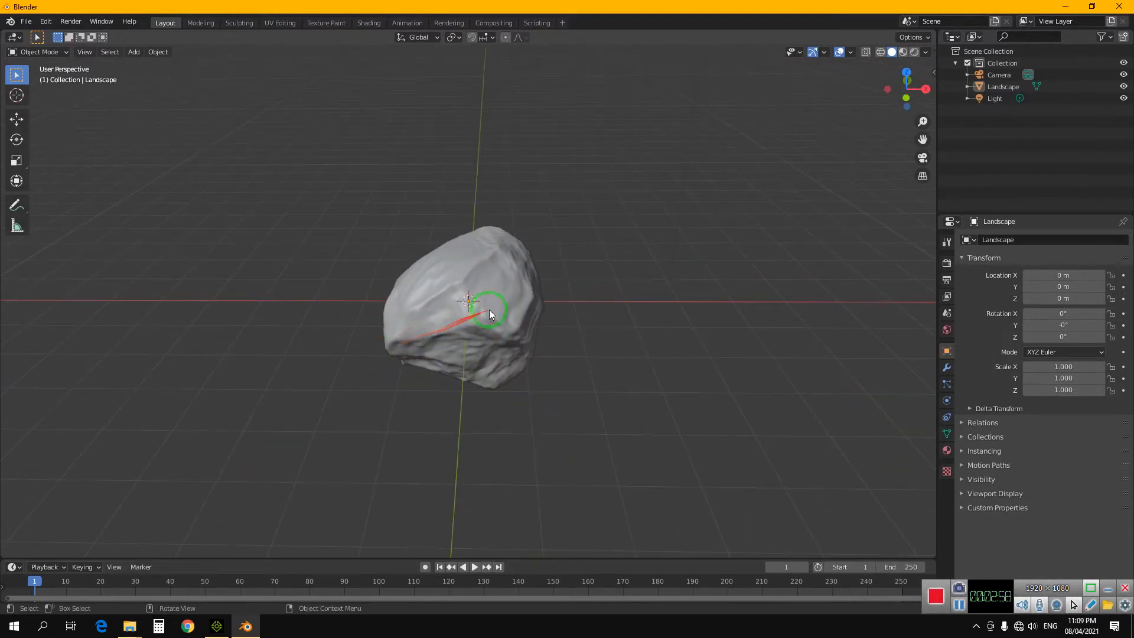
{"action": "left_click", "coordinate": [495, 305]}
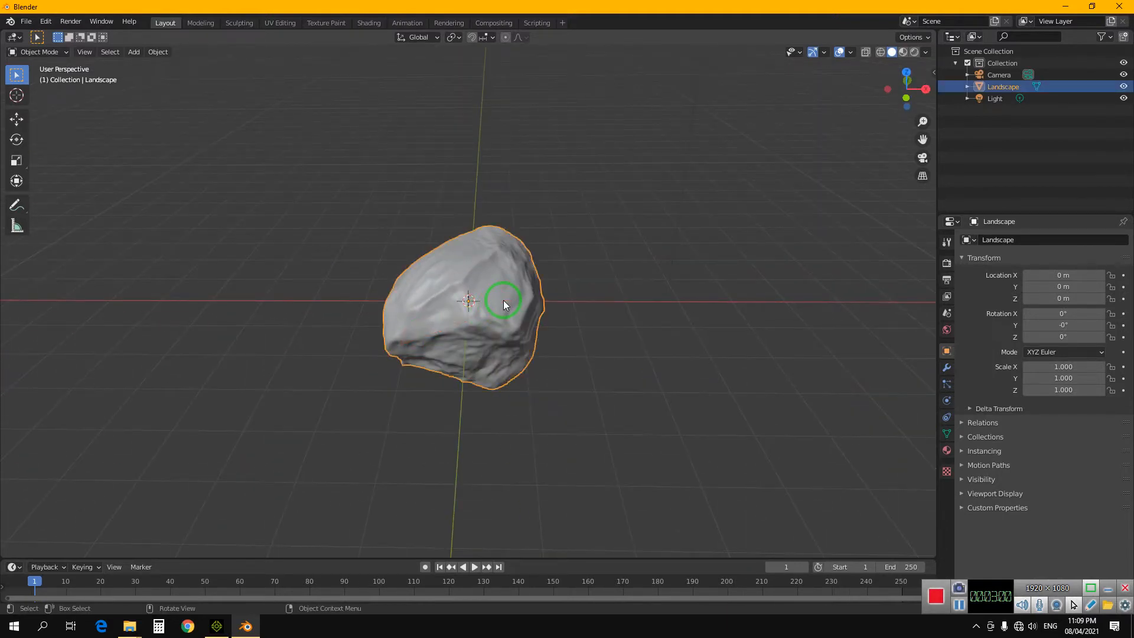
{"action": "key", "text": "s"}
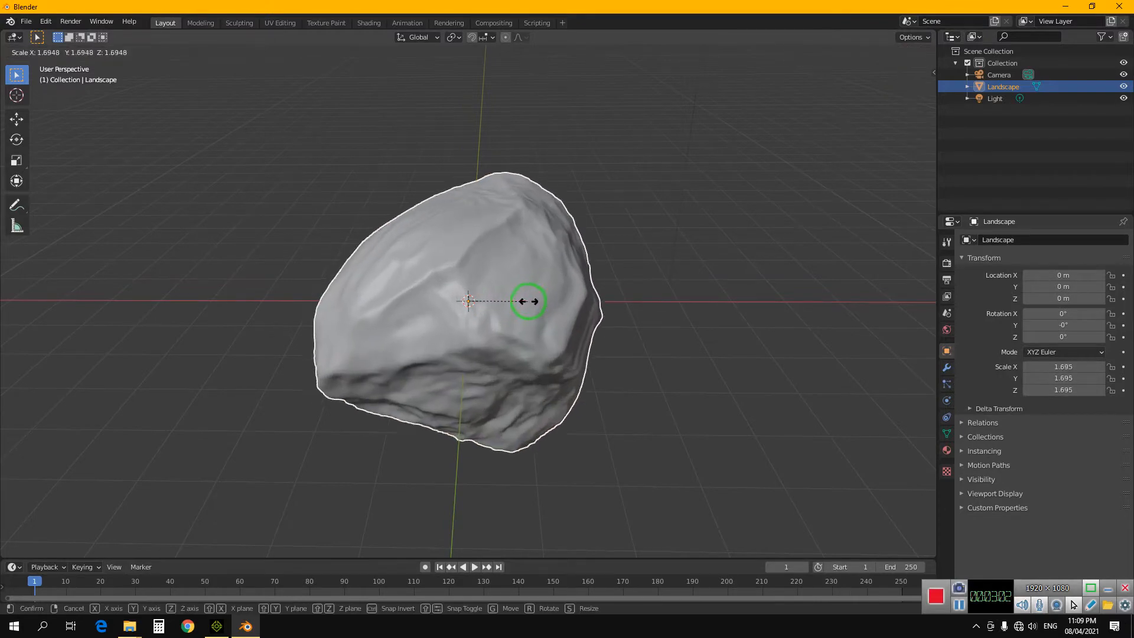
{"action": "left_click", "coordinate": [537, 301]}
{"action": "middle_click_drag", "start_coordinate": [424, 347], "coordinate": [524, 338]}
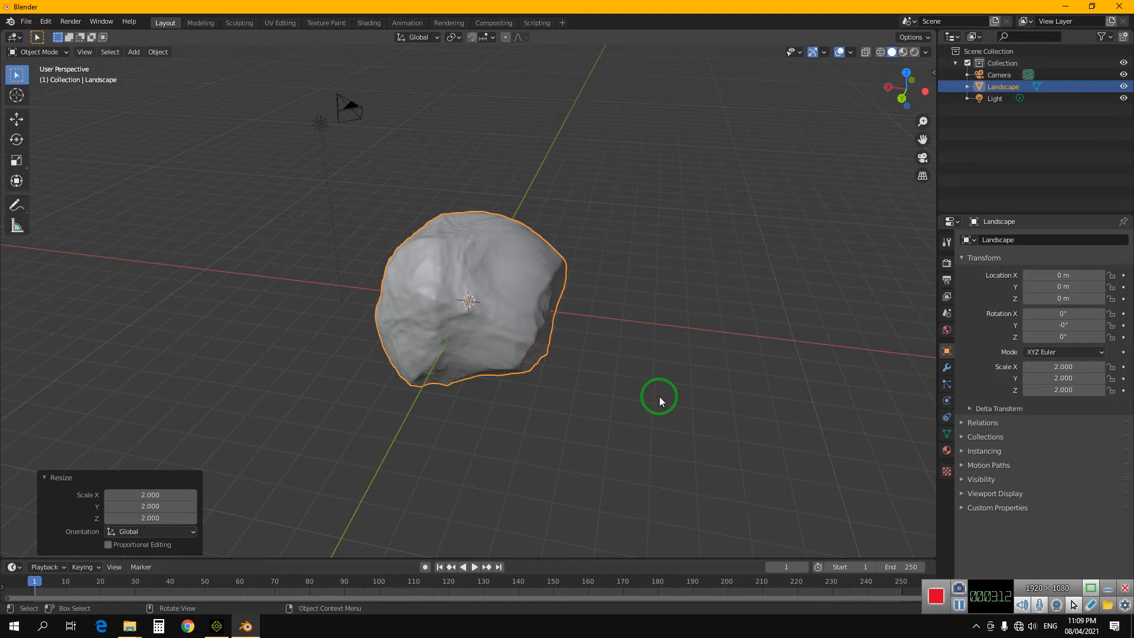
Show the desktop, view the stone texture image stone052.JPG and close it
{"action": "key", "text": "super+d"}
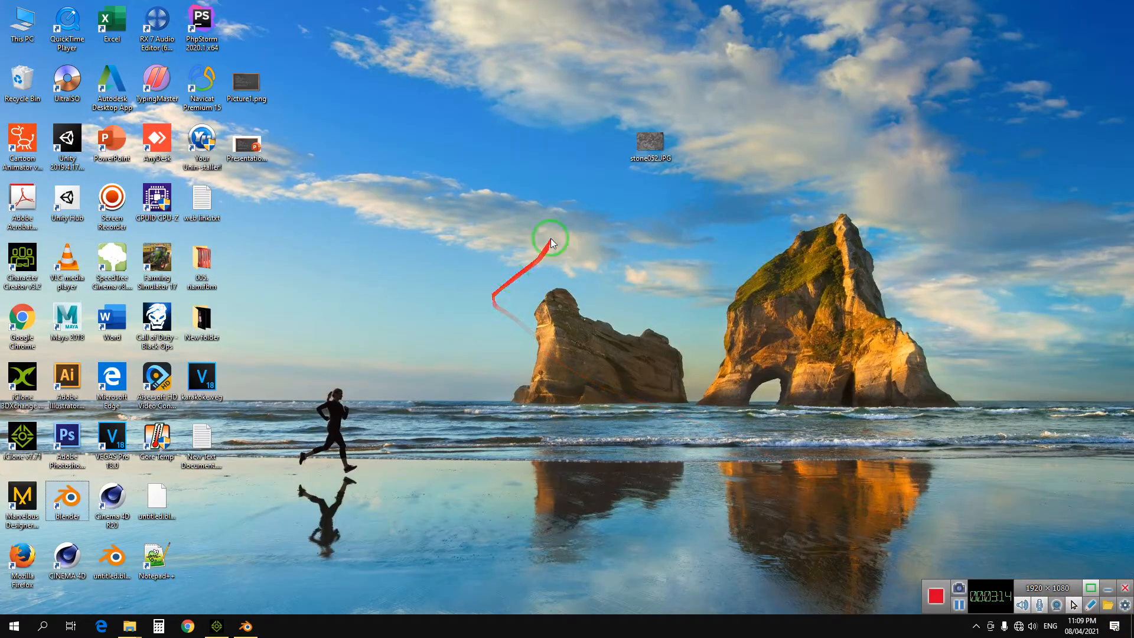
{"action": "double_click", "coordinate": [652, 143]}
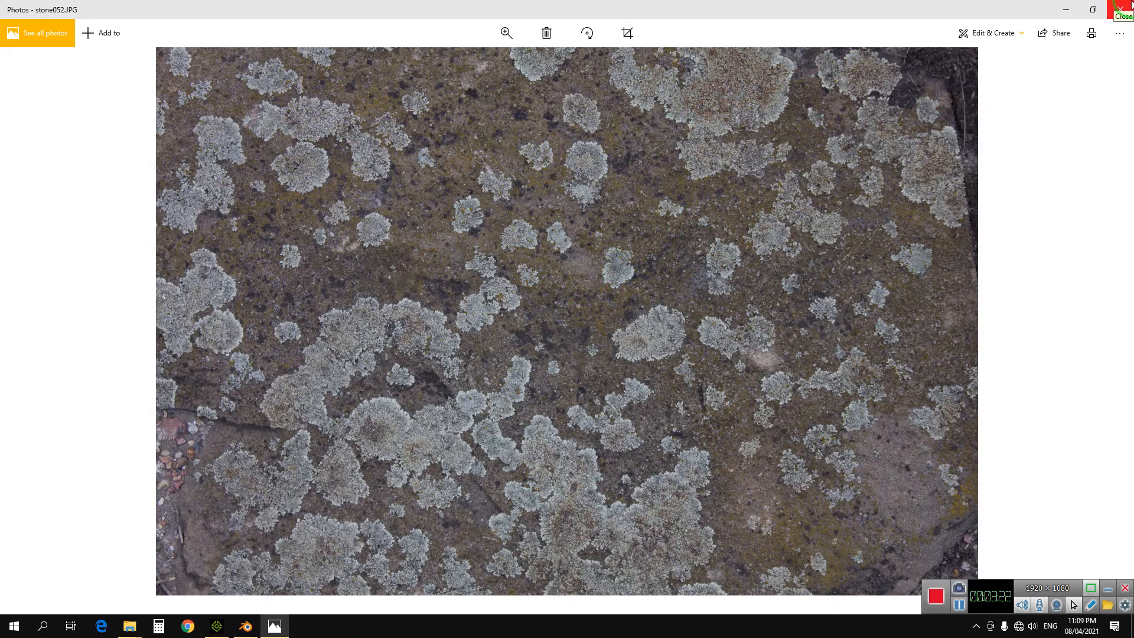
{"action": "left_click", "coordinate": [1119, 10]}
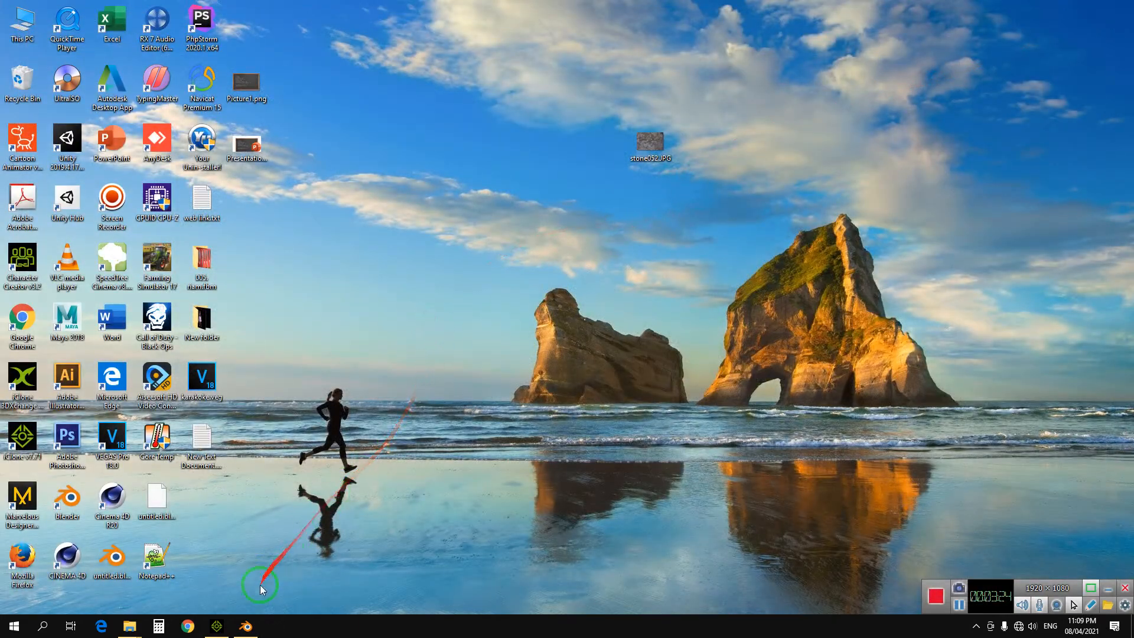
Switch back to Blender and apply the rock's scale
{"action": "left_click", "coordinate": [245, 626]}
{"action": "middle_click_drag", "start_coordinate": [413, 321], "coordinate": [483, 292]}
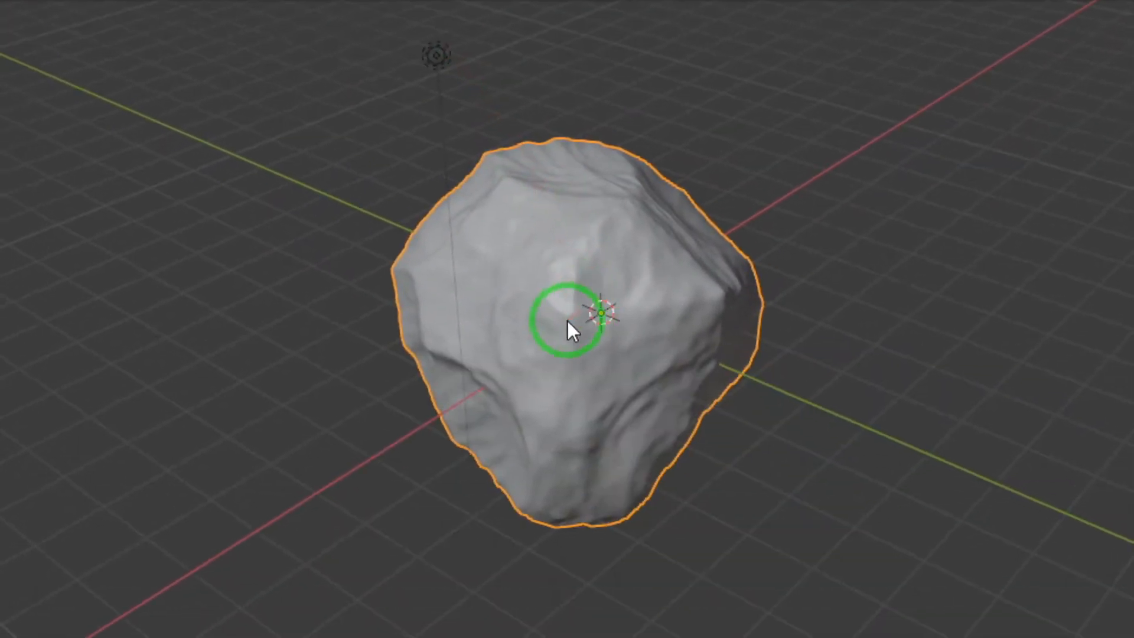
{"action": "key", "text": "ctrl+a"}
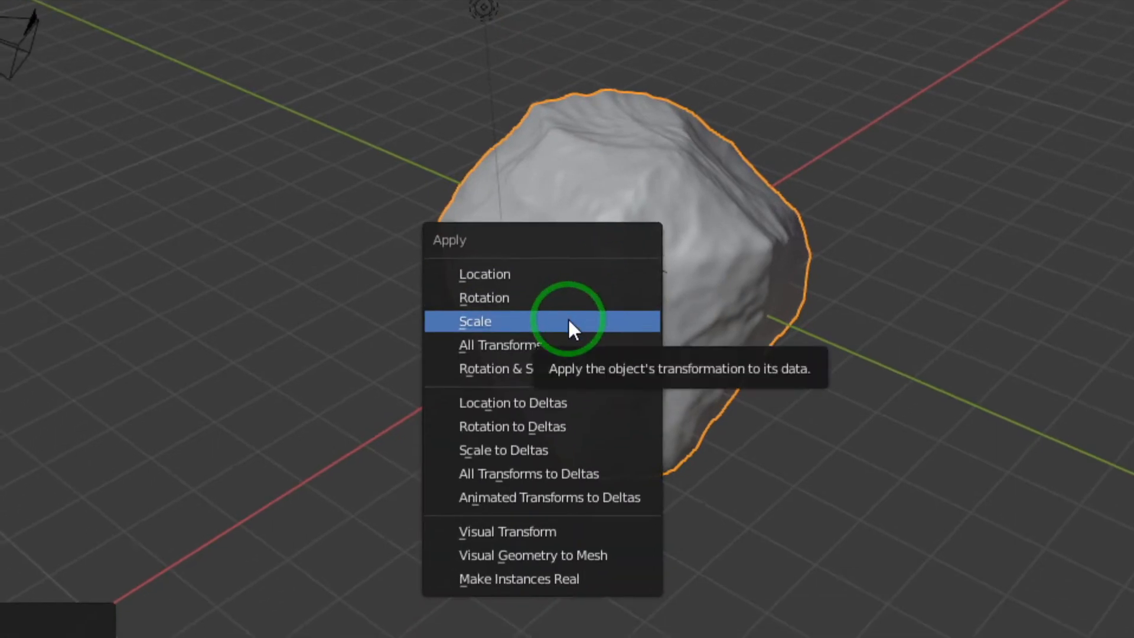
{"action": "left_click", "coordinate": [569, 321]}
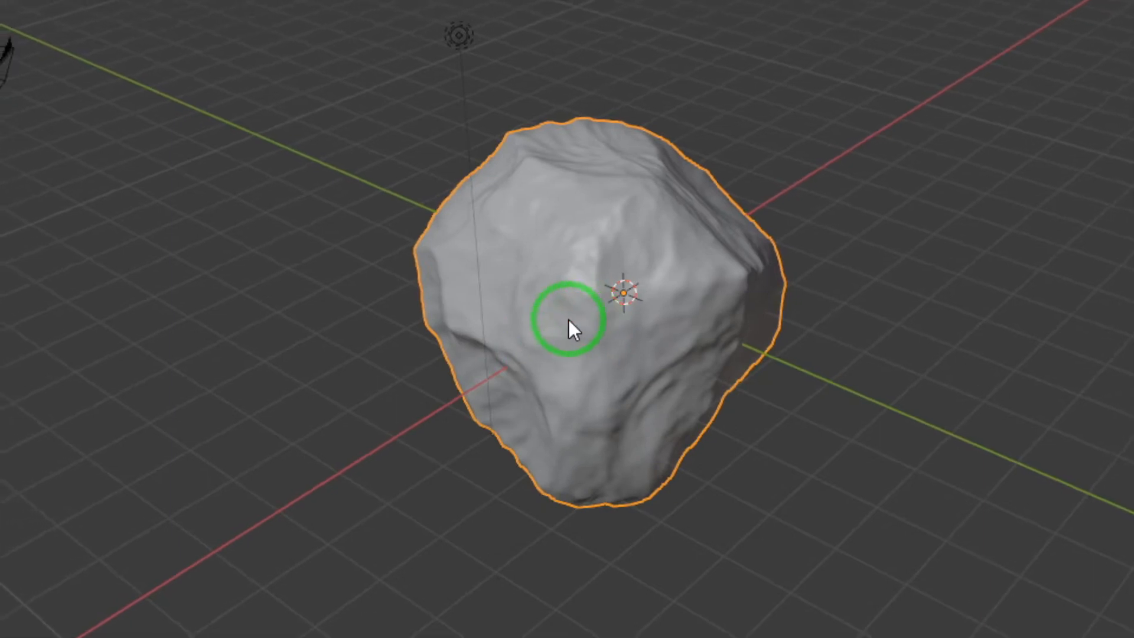
Switch to the UV Editing workspace and unwrap the whole rock with Smart UV Project, angle limit 66 and island margin 0
{"action": "middle_click_drag", "start_coordinate": [556, 321], "coordinate": [644, 323]}
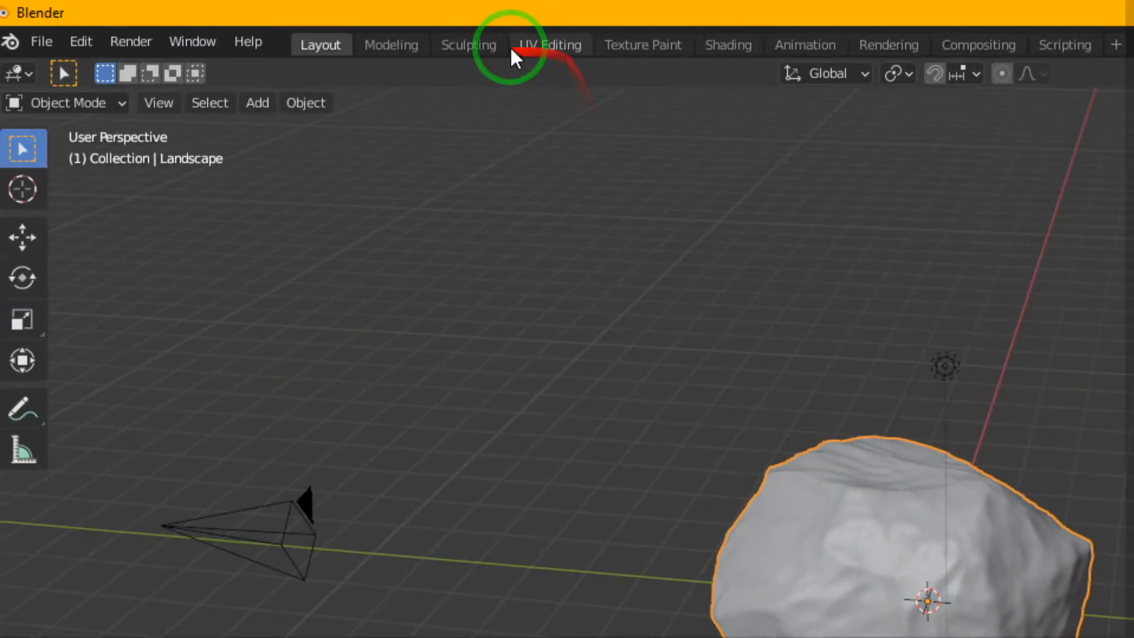
{"action": "left_click", "coordinate": [567, 46]}
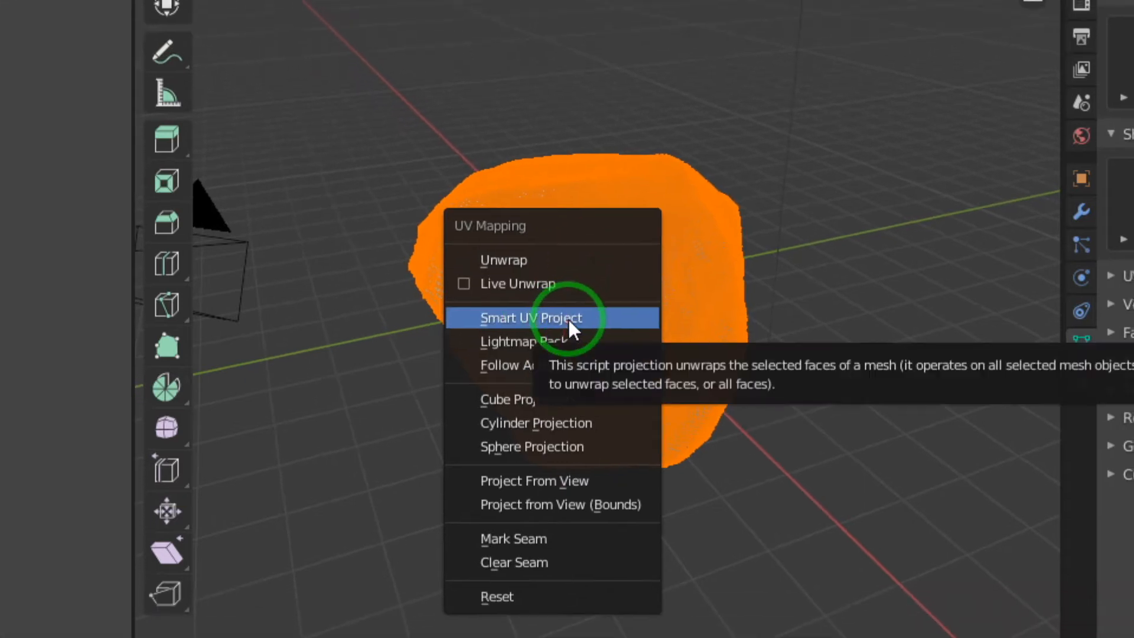
{"action": "left_click", "coordinate": [569, 322]}
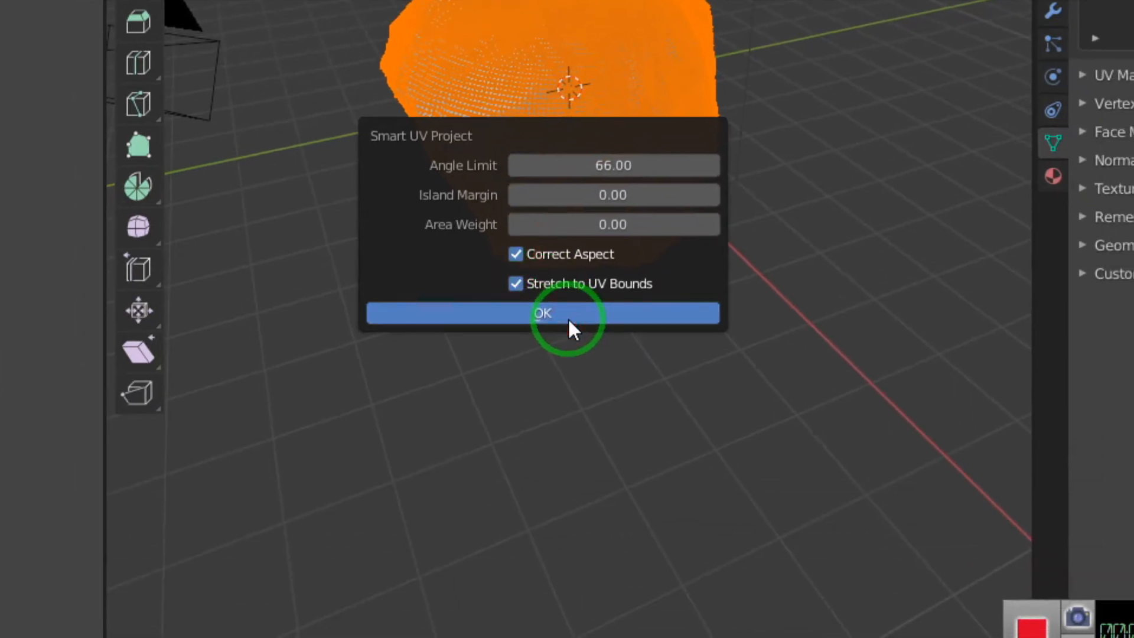
{"action": "left_click", "coordinate": [558, 314]}
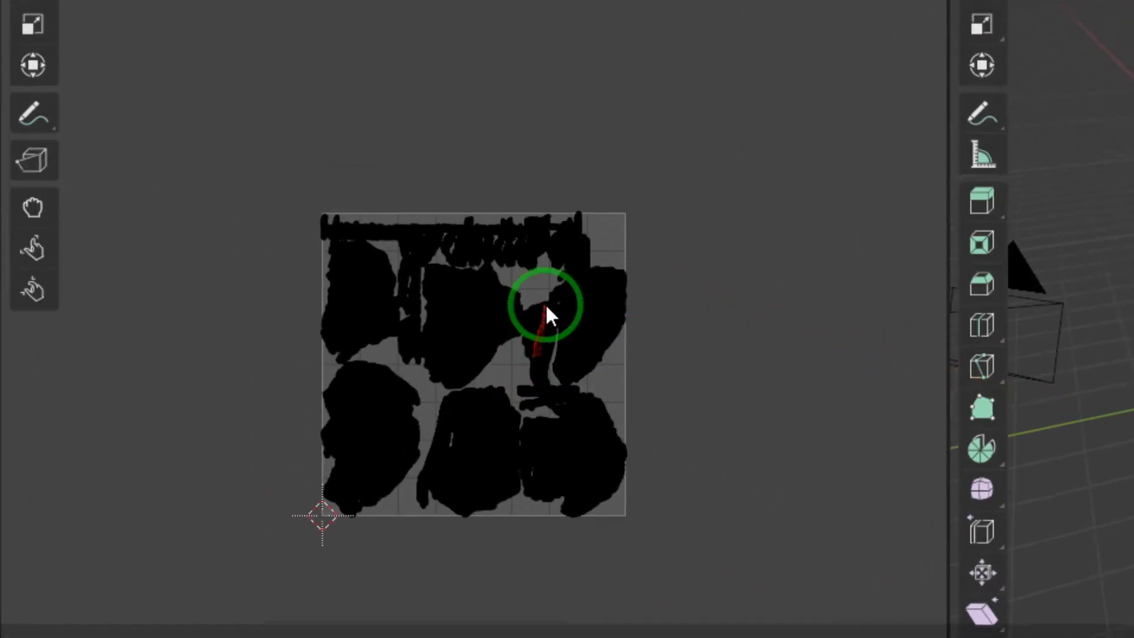
Select all of the rock's UV islands in the UV editor
{"action": "left_click_drag", "start_coordinate": [544, 303], "coordinate": [522, 338]}
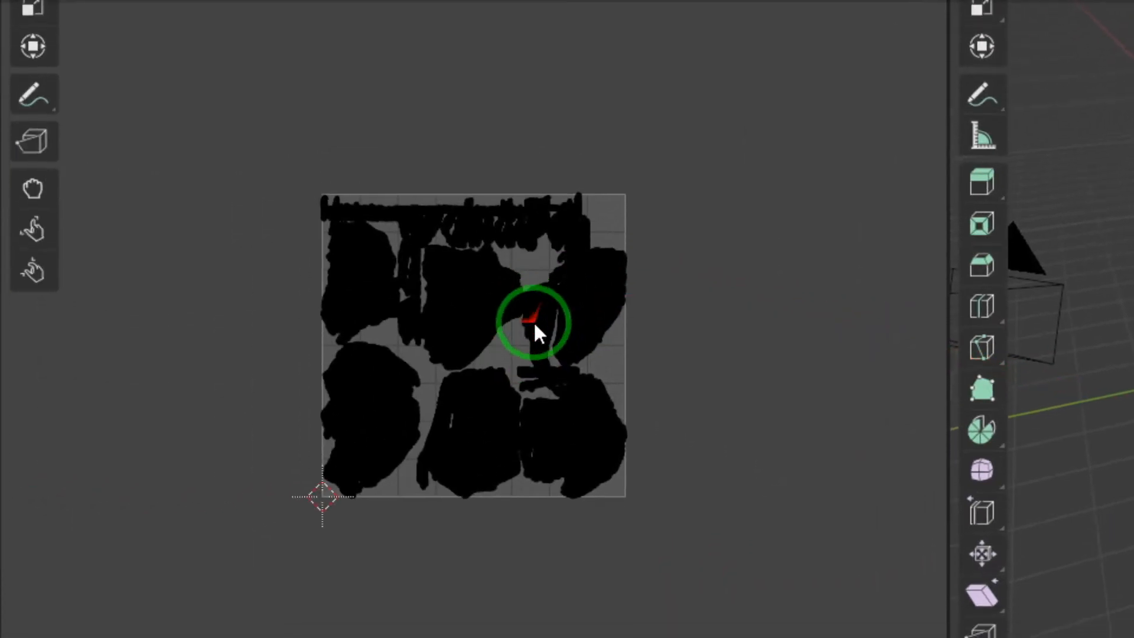
{"action": "left_click", "coordinate": [582, 314]}
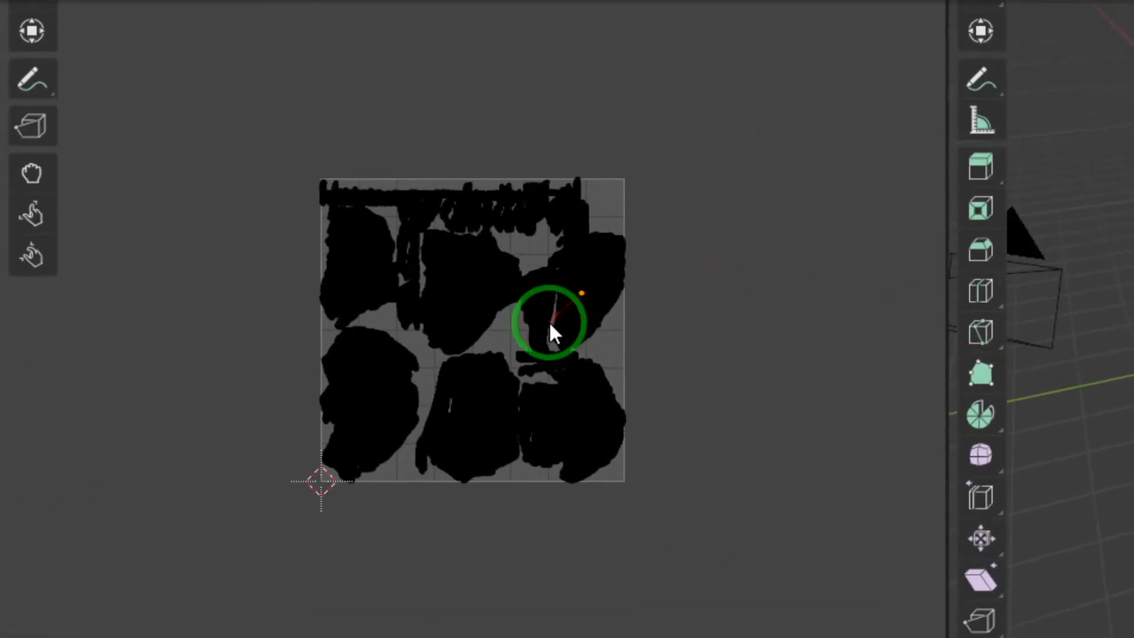
{"action": "key", "text": "a"}
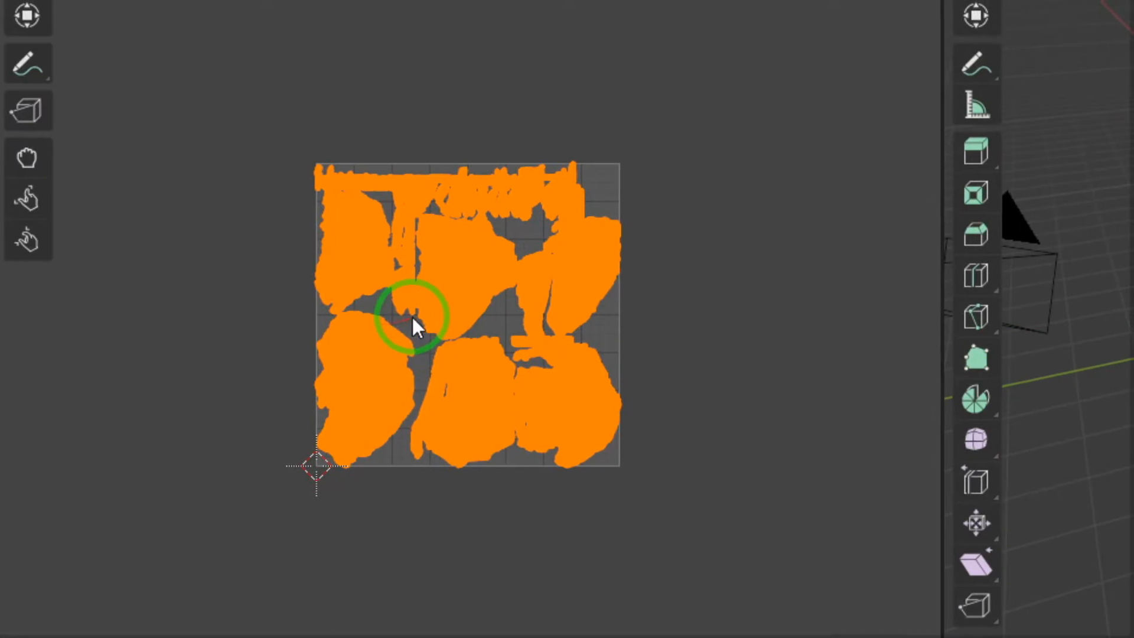
{"action": "scroll", "coordinate": [427, 319], "scroll_direction": "down", "scroll_amount": 3}
{"action": "scroll", "coordinate": [429, 319], "scroll_direction": "up", "scroll_amount": 3}
{"action": "scroll", "coordinate": [441, 324], "scroll_direction": "up", "scroll_amount": 3}
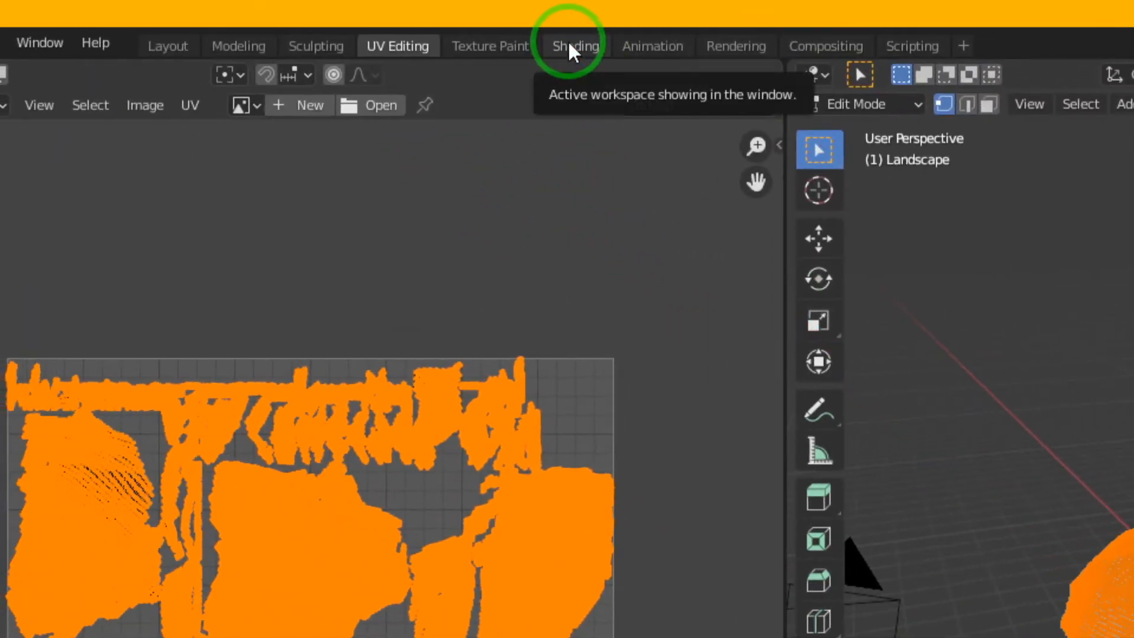
Switch to the Shading workspace and set the render engine to Radeon ProRender
{"action": "left_click", "coordinate": [569, 44]}
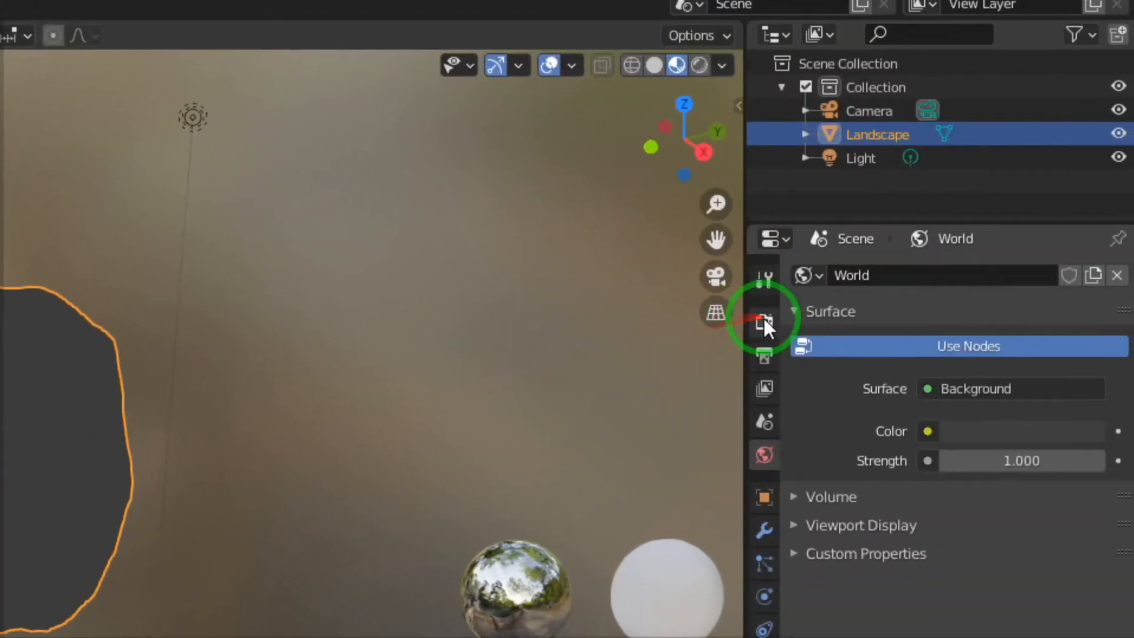
{"action": "left_click", "coordinate": [761, 322]}
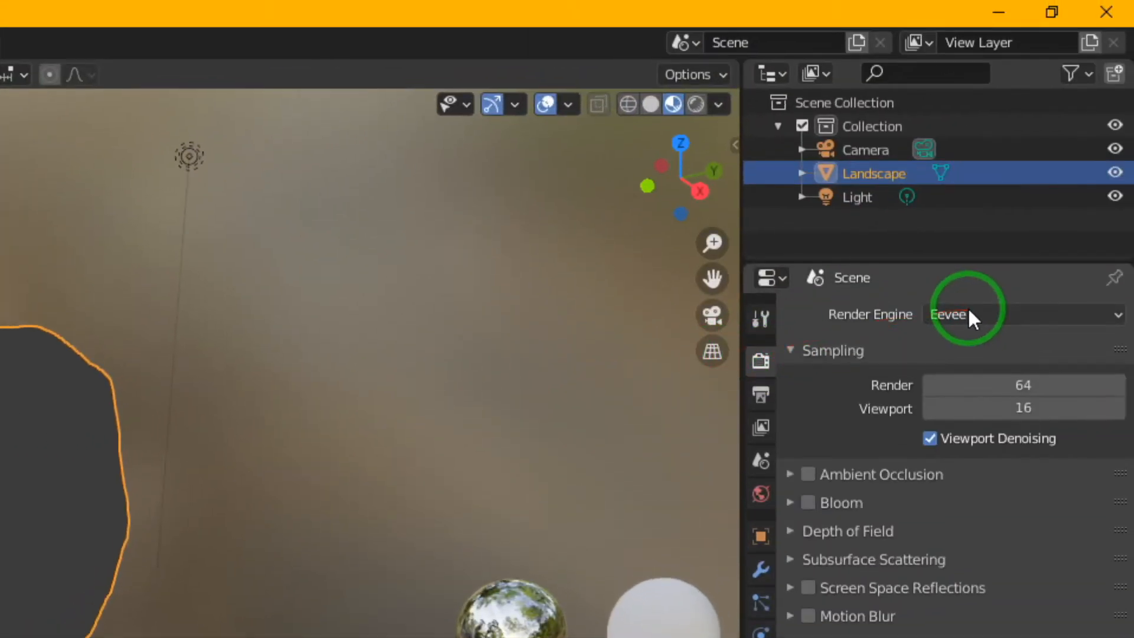
{"action": "left_click", "coordinate": [969, 314]}
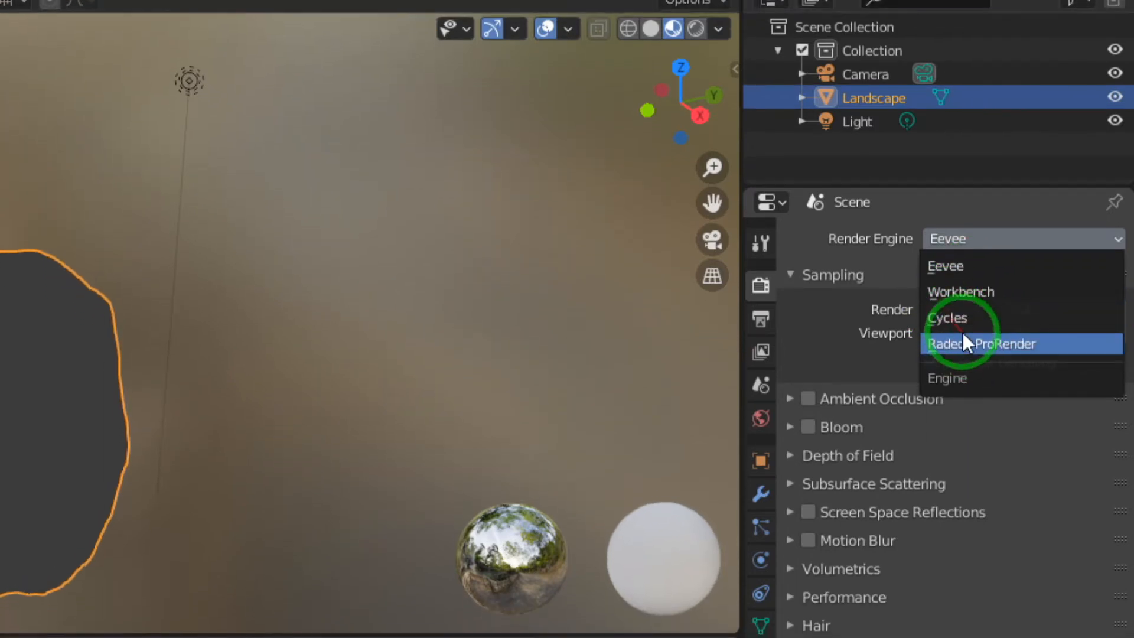
{"action": "left_click", "coordinate": [968, 328]}
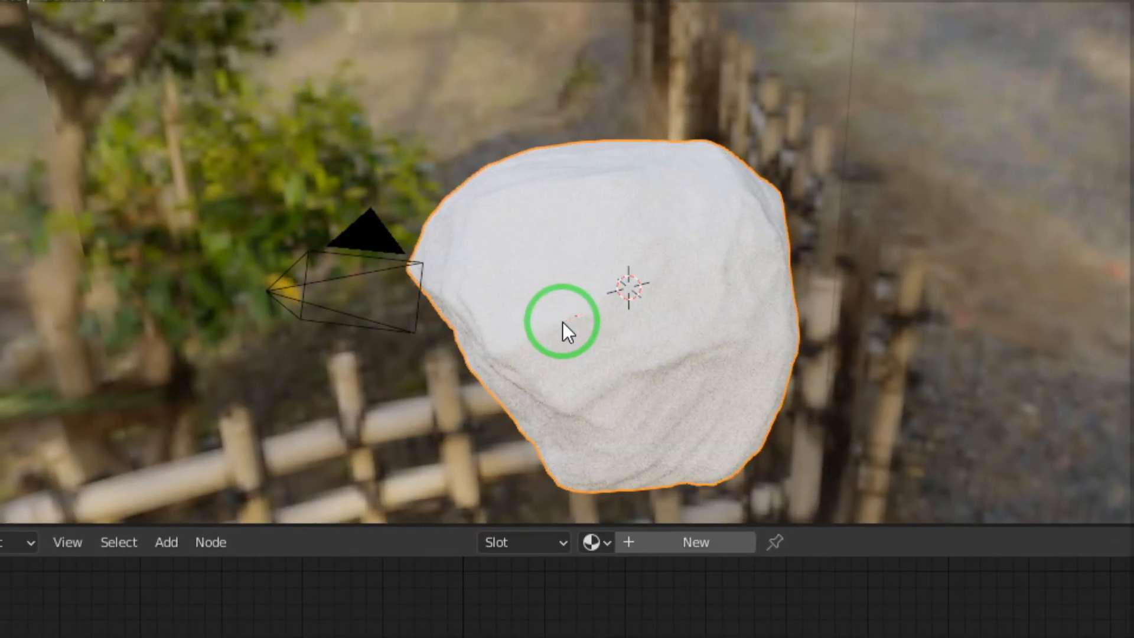
Create a new material for the rock and place an Image Texture node beside the Principled BSDF
{"action": "middle_click_drag", "start_coordinate": [562, 322], "coordinate": [674, 442]}
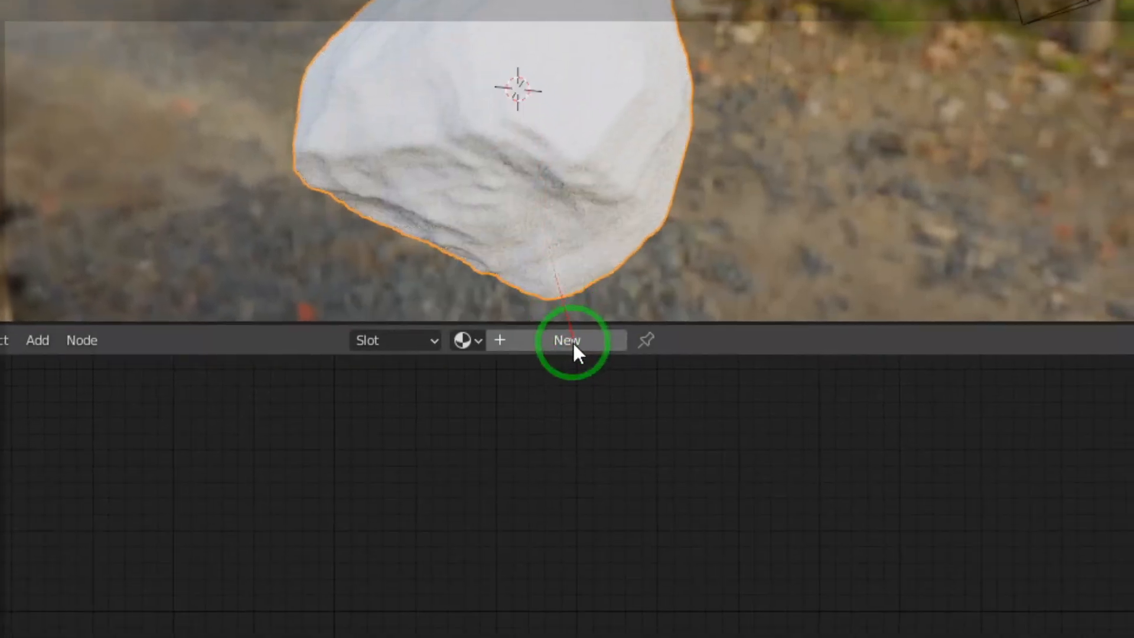
{"action": "left_click", "coordinate": [570, 322]}
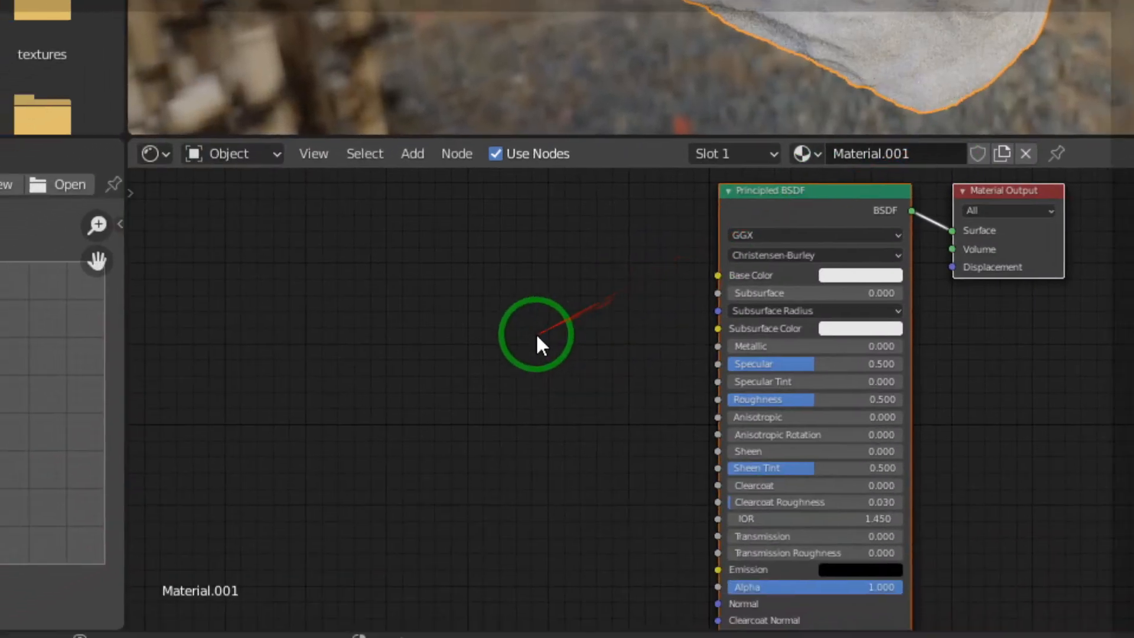
{"action": "left_click", "coordinate": [516, 350]}
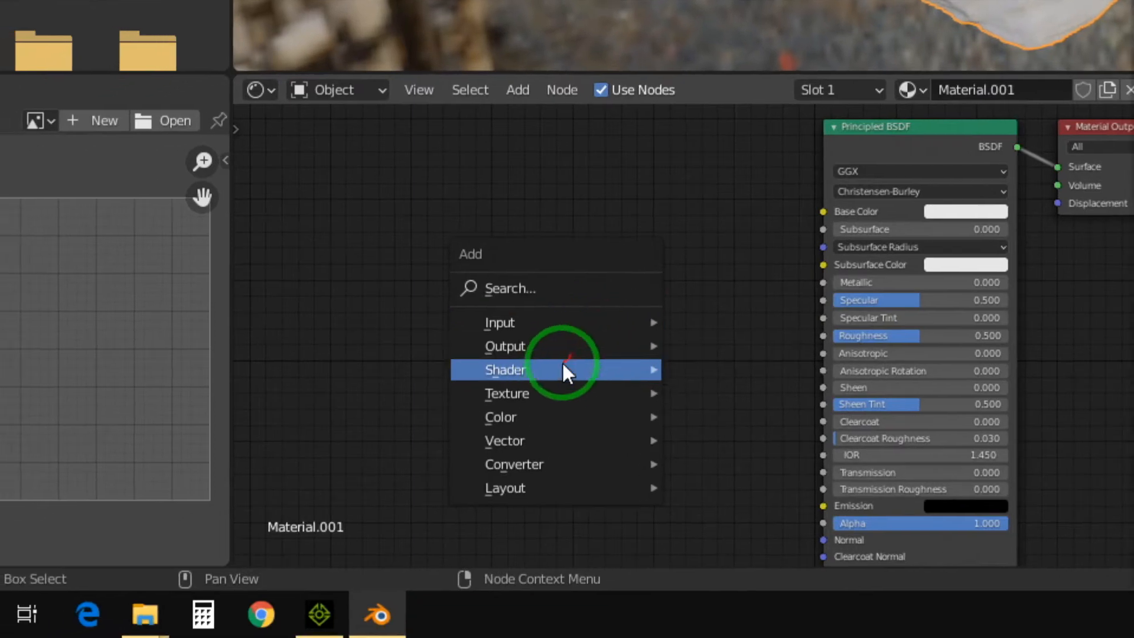
{"action": "mouse_move", "coordinate": [507, 429]}
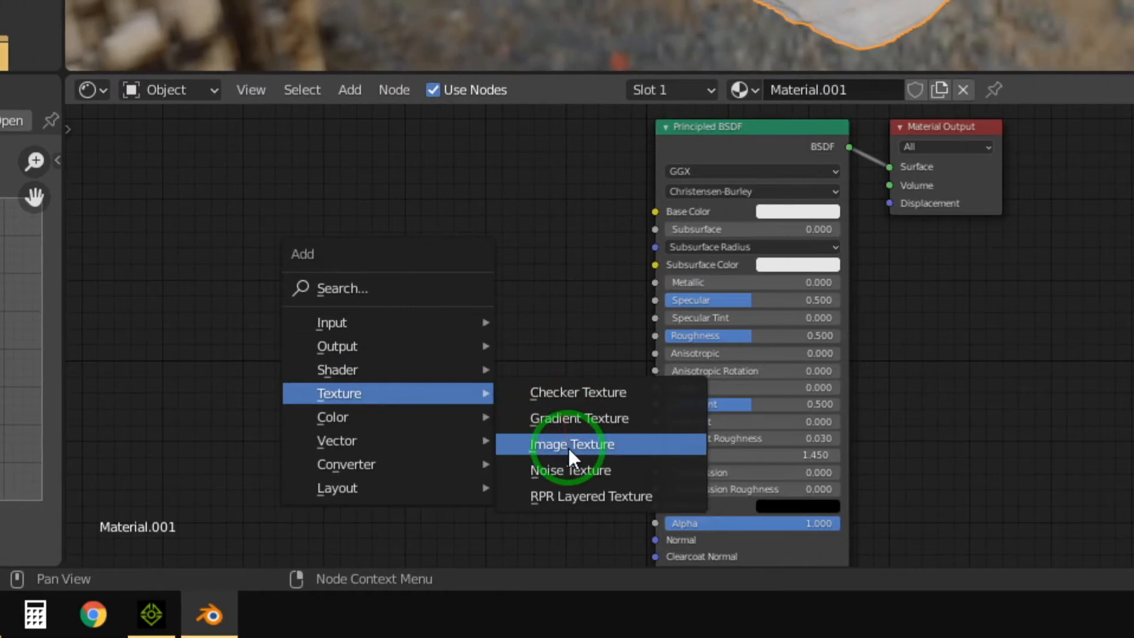
{"action": "left_click", "coordinate": [568, 450]}
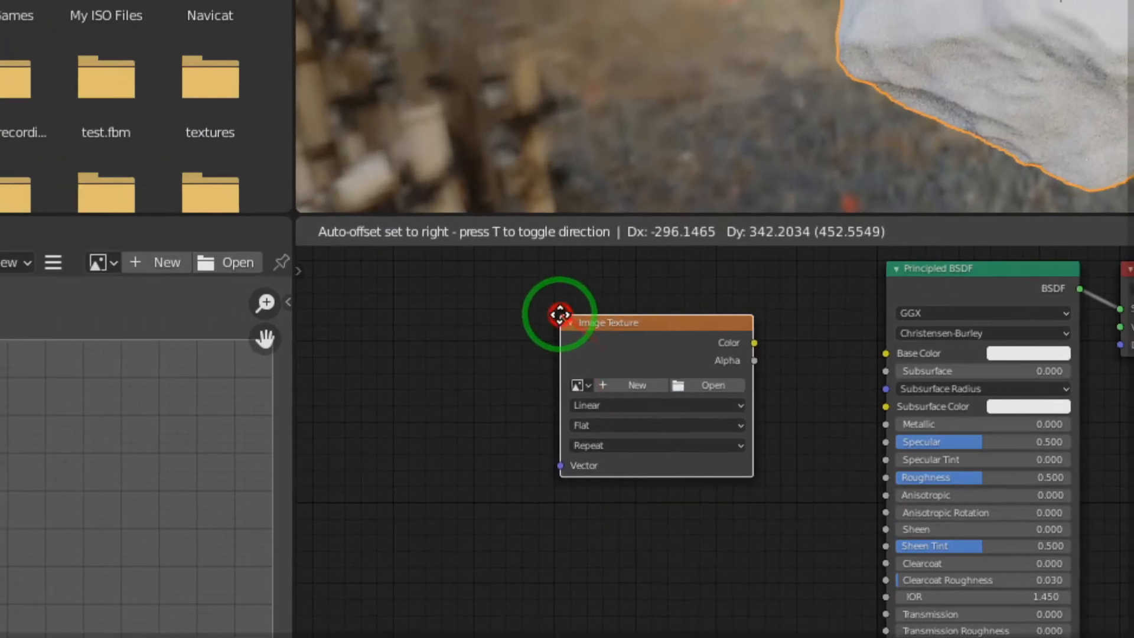
{"action": "left_click", "coordinate": [499, 267]}
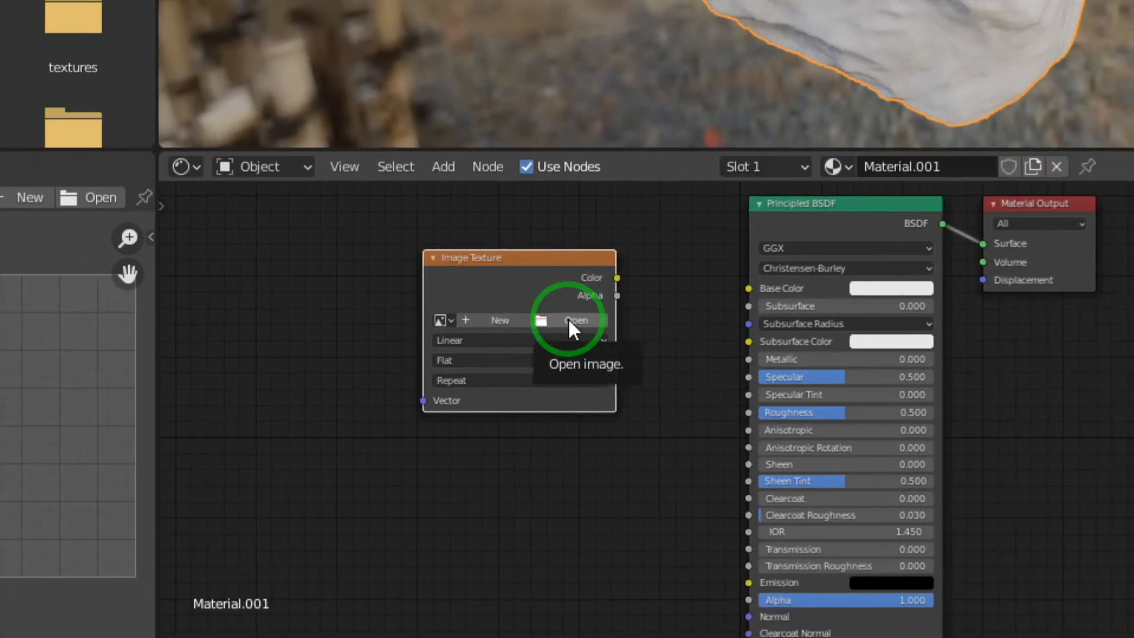
Load stone052.JPG from the Desktop folder into the Image Texture node
{"action": "left_click", "coordinate": [581, 313]}
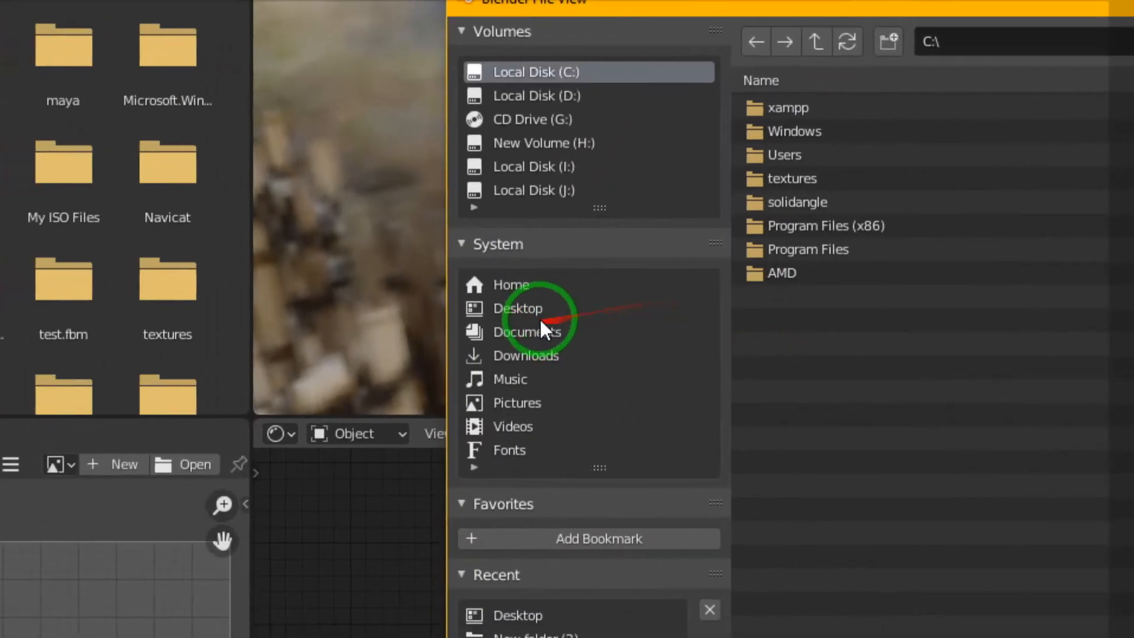
{"action": "left_click", "coordinate": [539, 313]}
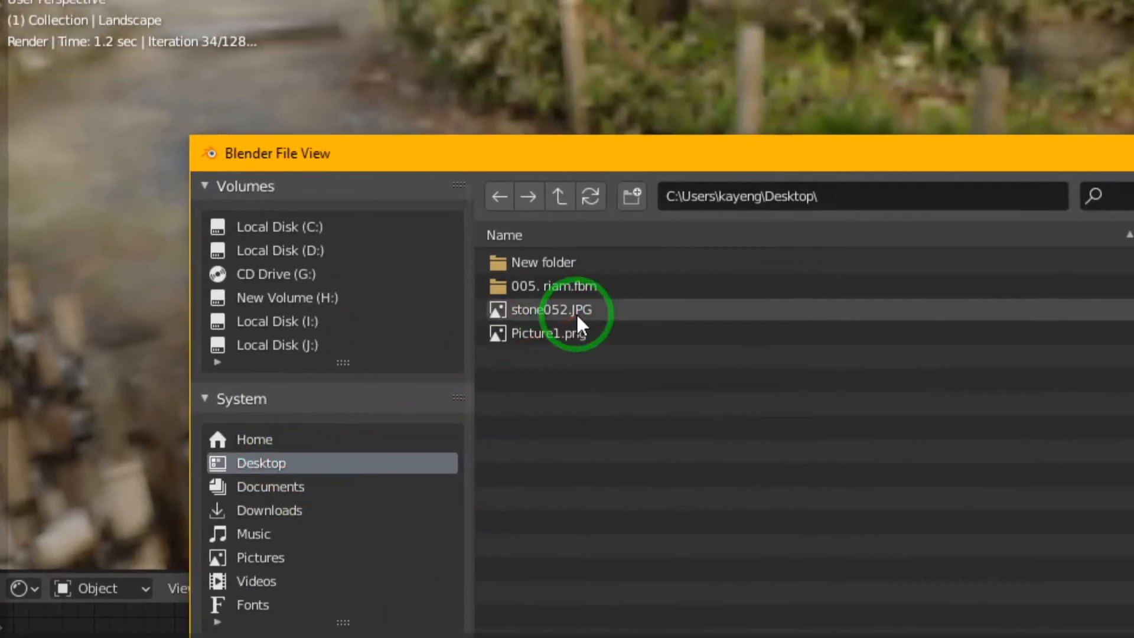
{"action": "left_click", "coordinate": [833, 156]}
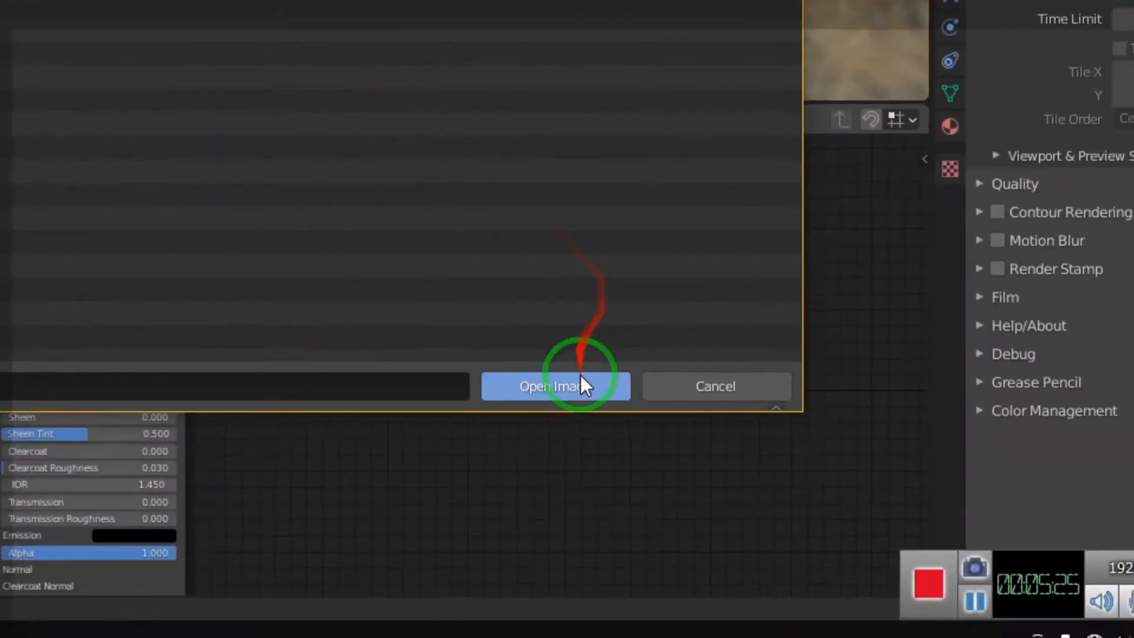
{"action": "left_click", "coordinate": [582, 385]}
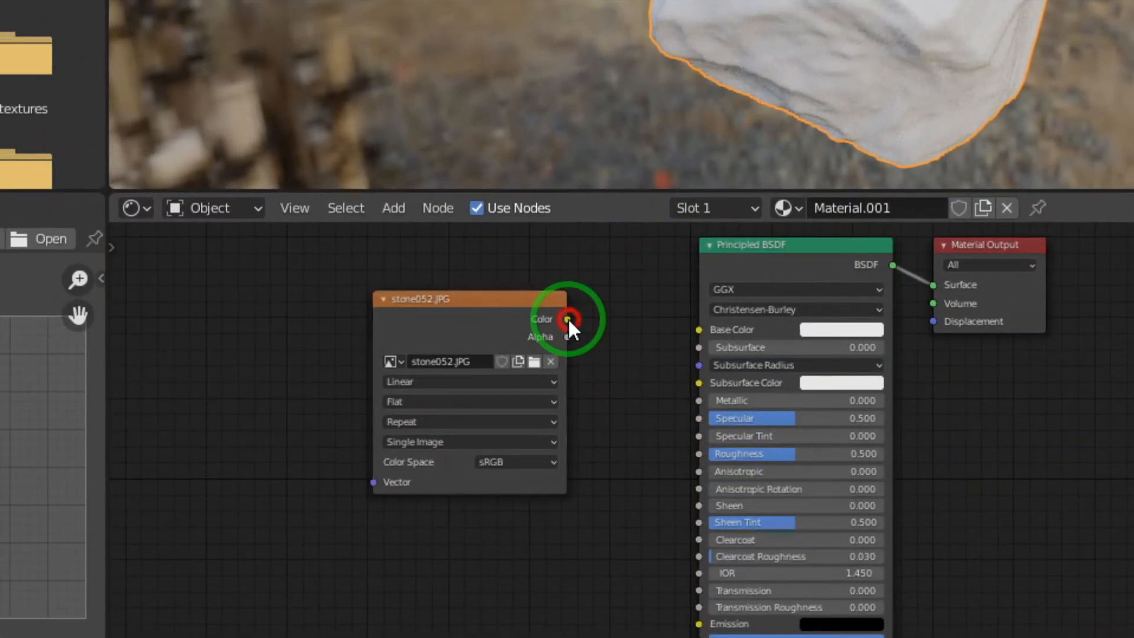
Connect the stone texture's Color output to the Principled BSDF's Base Color and inspect the rock from several sides
{"action": "left_click_drag", "start_coordinate": [567, 319], "coordinate": [698, 329]}
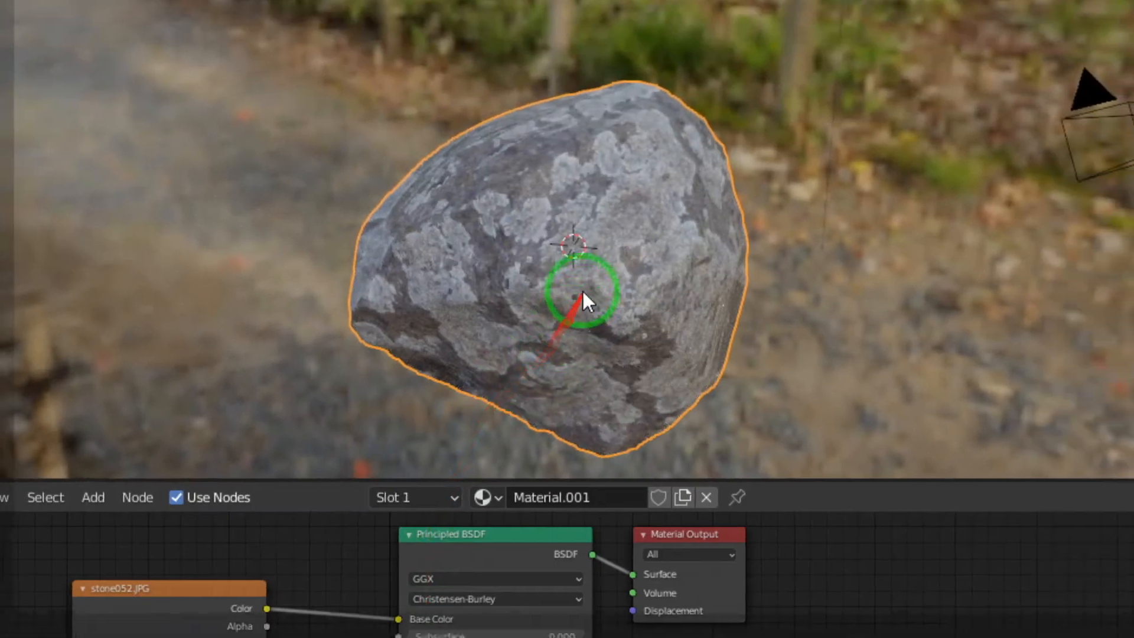
{"action": "scroll", "coordinate": [564, 327], "scroll_direction": "up", "scroll_amount": 2}
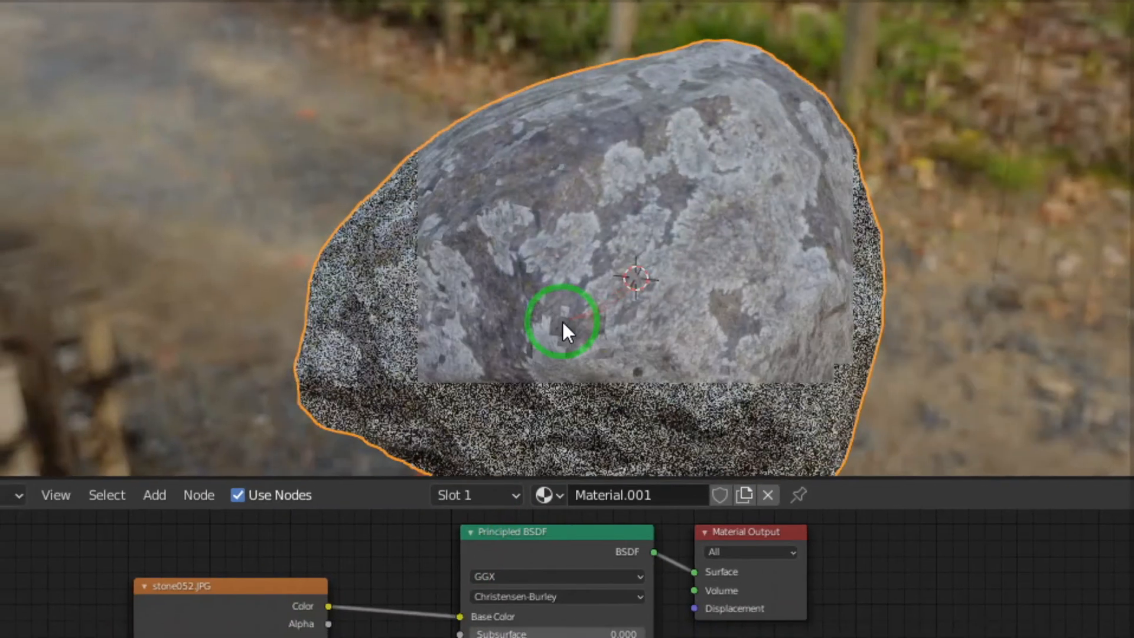
{"action": "middle_click_drag", "start_coordinate": [564, 331], "coordinate": [855, 330]}
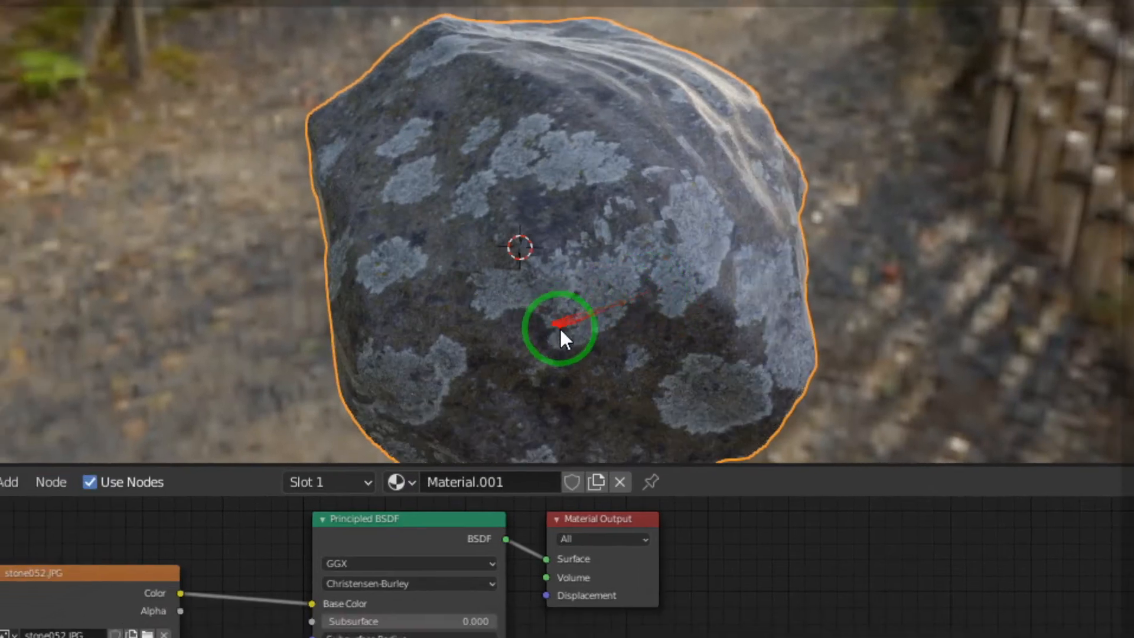
{"action": "middle_click_drag", "start_coordinate": [641, 284], "coordinate": [567, 263]}
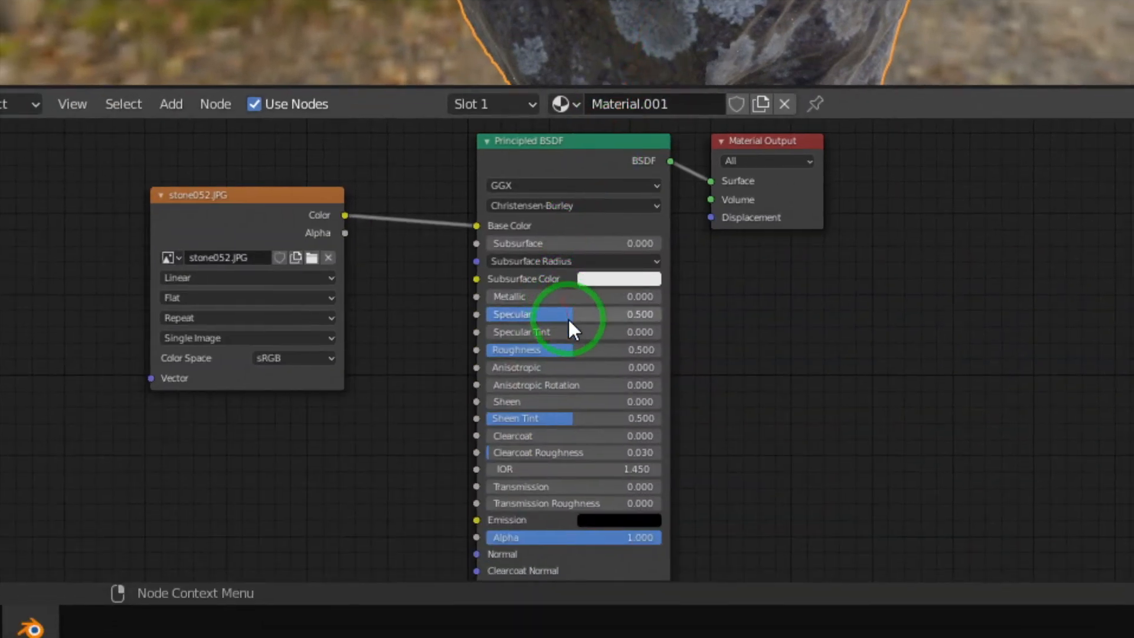
{"action": "mouse_move", "coordinate": [569, 319]}
{"action": "left_mouse_down"}
{"action": "mouse_move", "coordinate": [519, 315]}
{"action": "mouse_move", "coordinate": [568, 319]}
{"action": "left_mouse_up"}
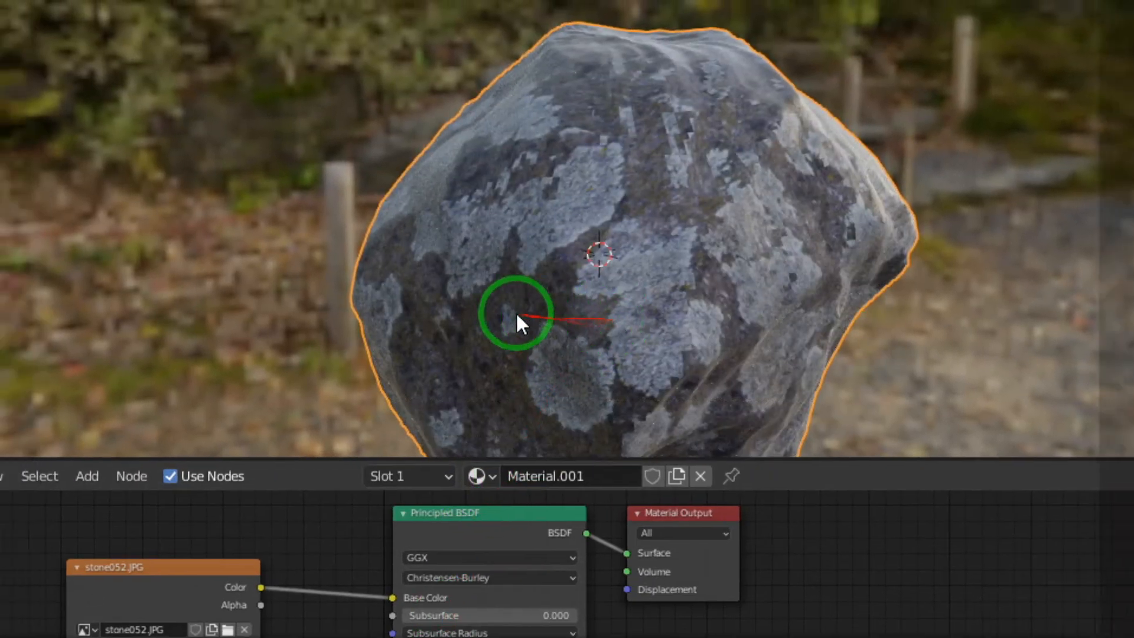
{"action": "middle_click_drag", "start_coordinate": [517, 315], "coordinate": [576, 325]}
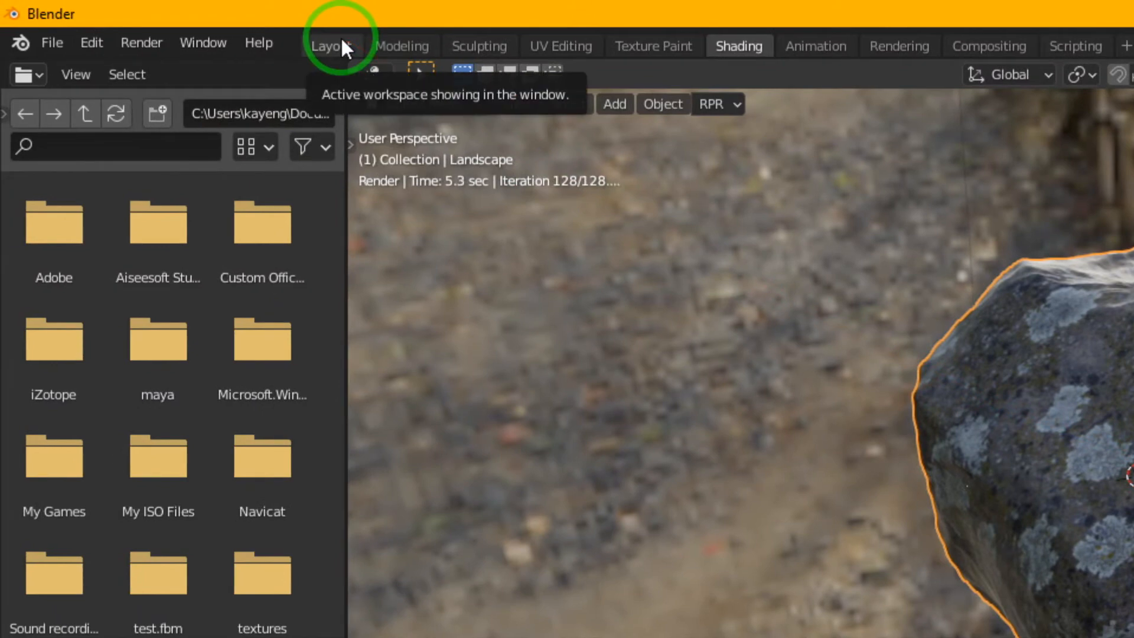
Return to the Layout workspace and display the textured rock in Rendered viewport shading
{"action": "left_click", "coordinate": [341, 41]}
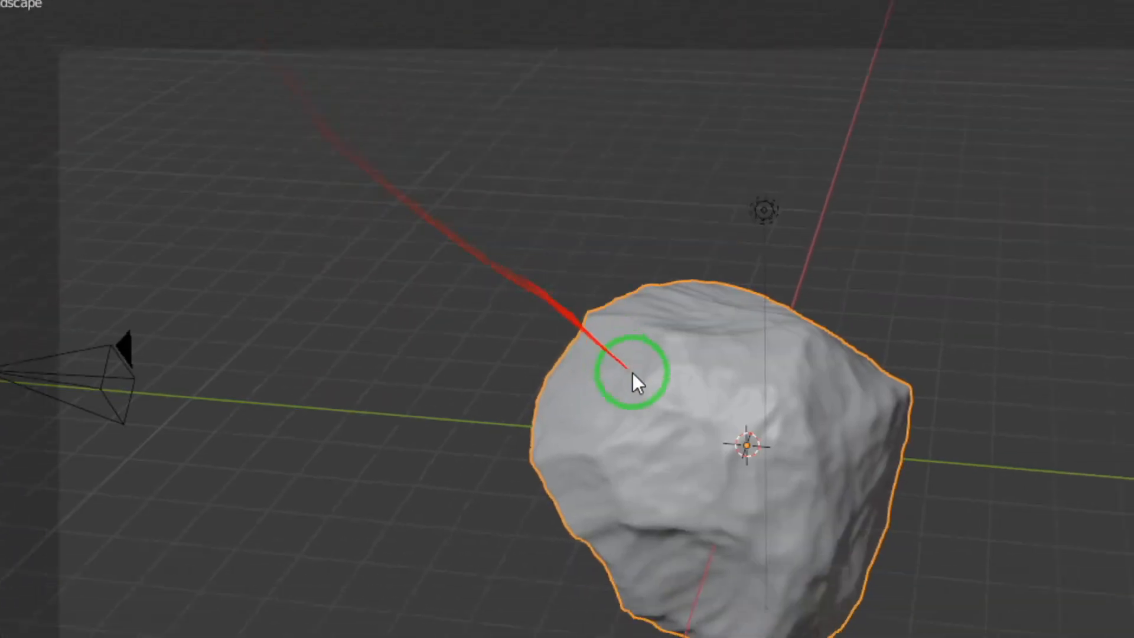
{"action": "mouse_move", "coordinate": [583, 334]}
{"action": "middle_mouse_down"}
{"action": "mouse_move", "coordinate": [572, 329]}
{"action": "mouse_move", "coordinate": [594, 324]}
{"action": "mouse_move", "coordinate": [576, 324]}
{"action": "middle_mouse_up"}
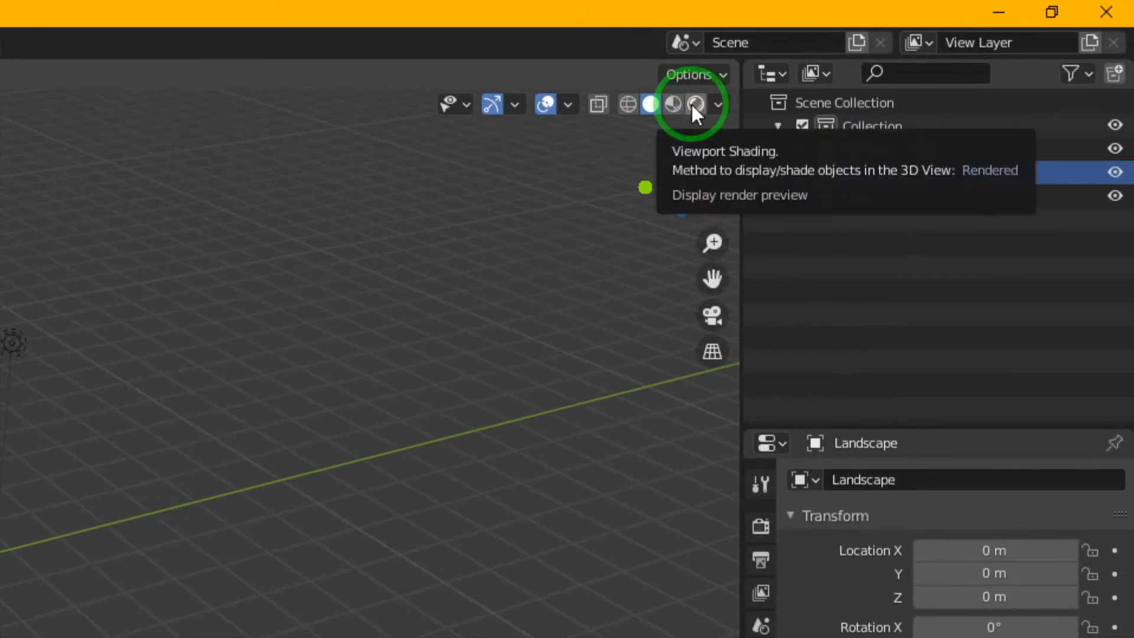
{"action": "left_click", "coordinate": [693, 105]}
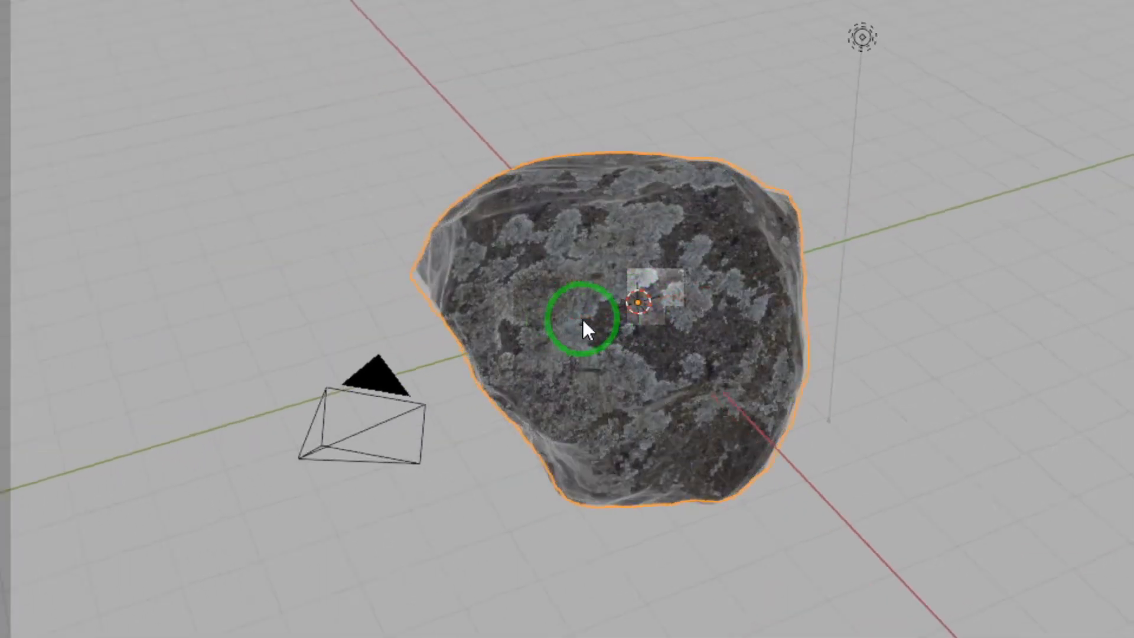
{"action": "middle_click_drag", "start_coordinate": [583, 328], "coordinate": [594, 292]}
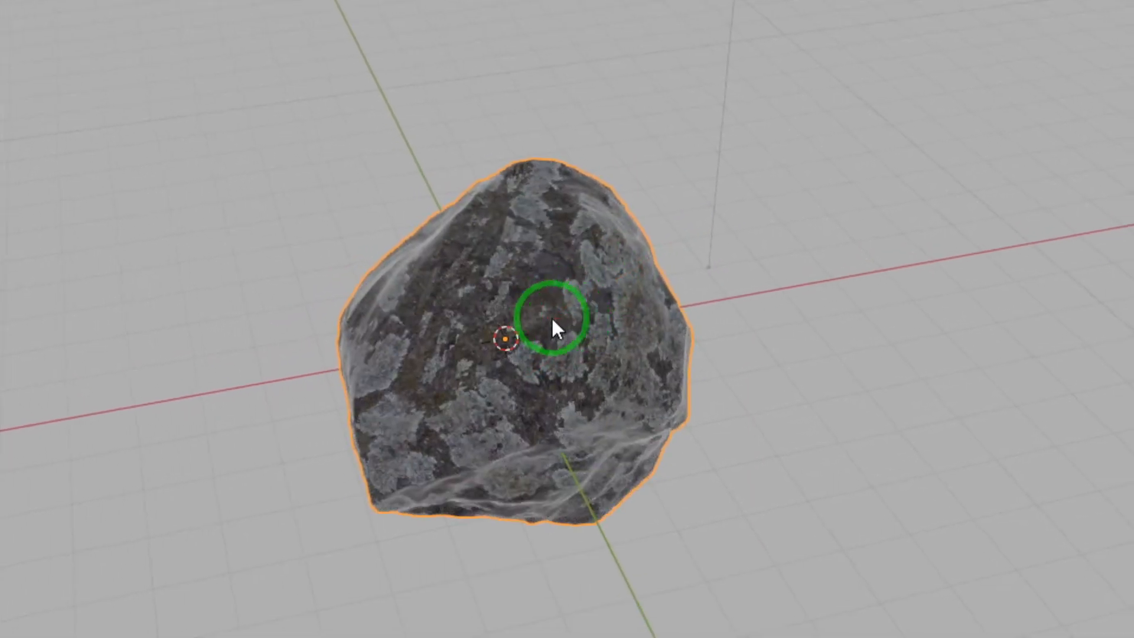
{"action": "scroll", "coordinate": [553, 325], "scroll_direction": "up", "scroll_amount": 3}
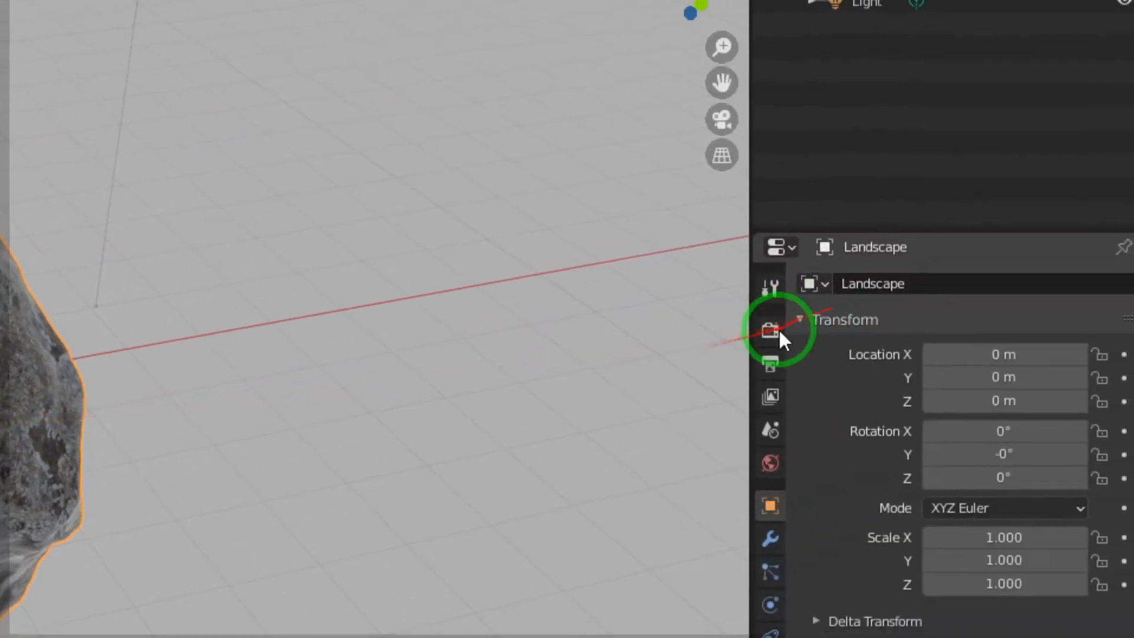
Set the render engine to Cycles, preview the rock with it, and return the viewport to Solid shading
{"action": "left_click", "coordinate": [767, 318]}
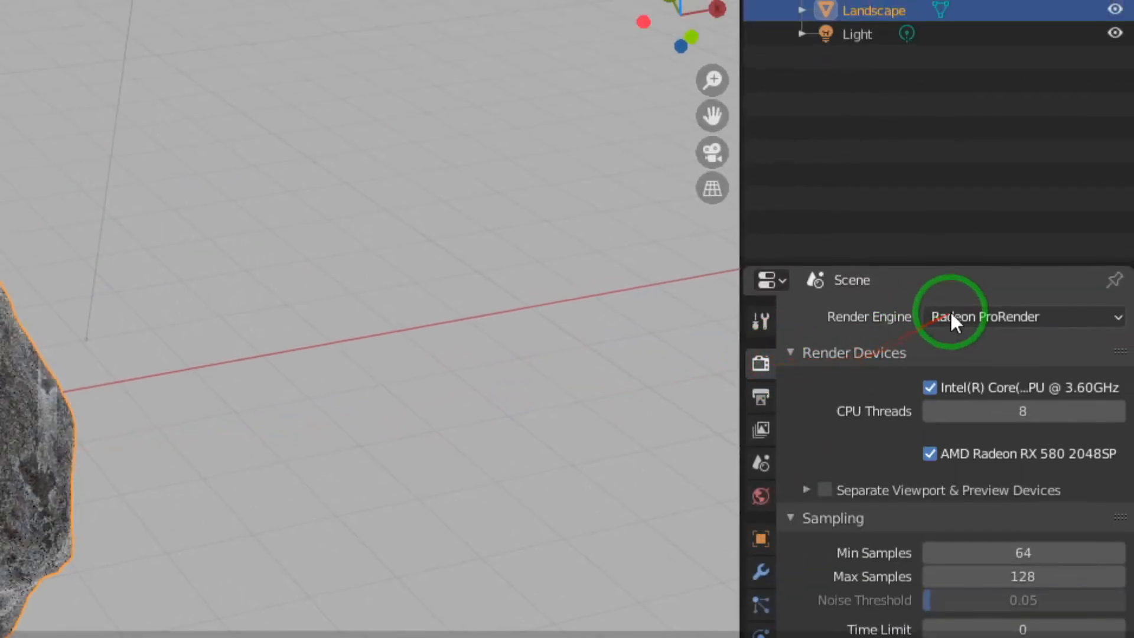
{"action": "left_click", "coordinate": [950, 272]}
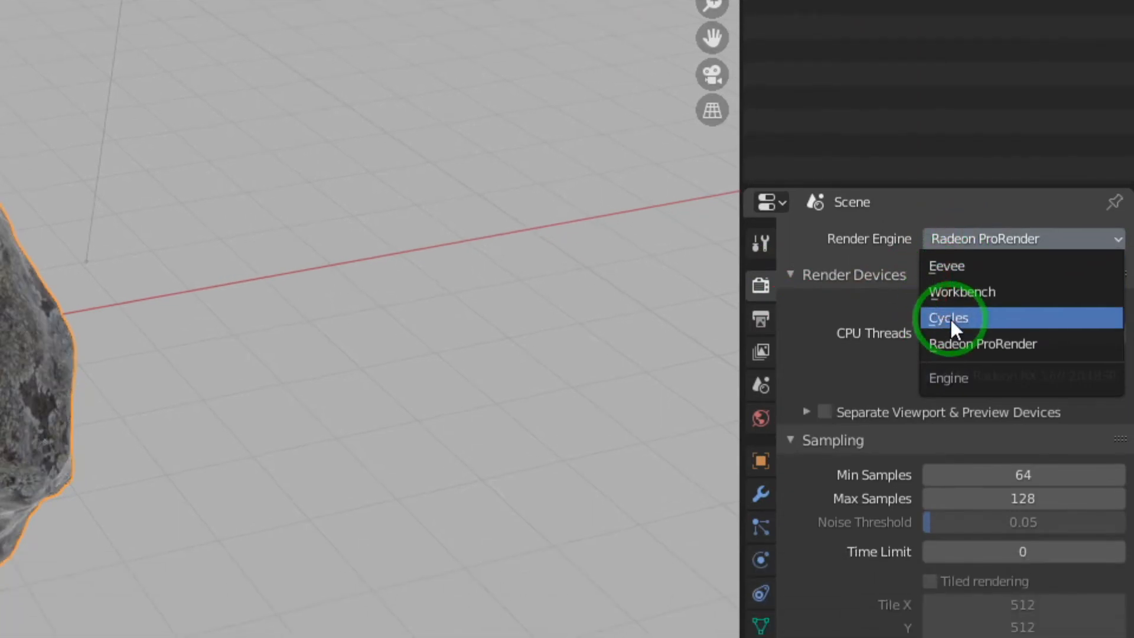
{"action": "left_click", "coordinate": [949, 317]}
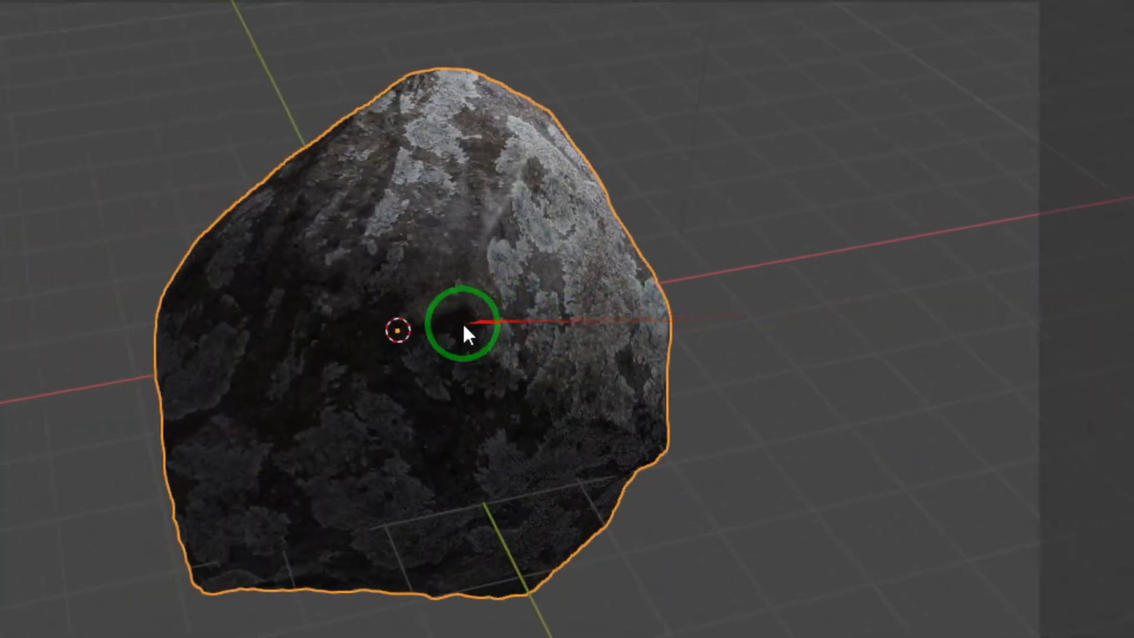
{"action": "middle_click_drag", "start_coordinate": [463, 325], "coordinate": [596, 313]}
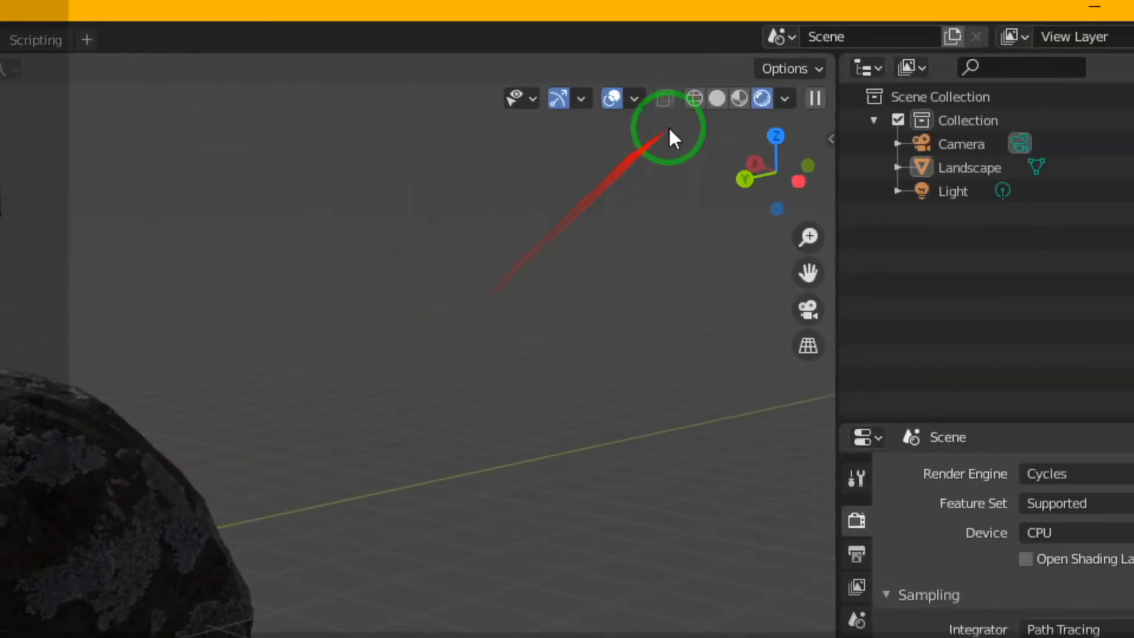
{"action": "left_click", "coordinate": [735, 95]}
Select the rock and export it to the Desktop as Wavefront OBJ file pob zeb.obj, limited to Selection Only
{"action": "left_click", "coordinate": [567, 322]}
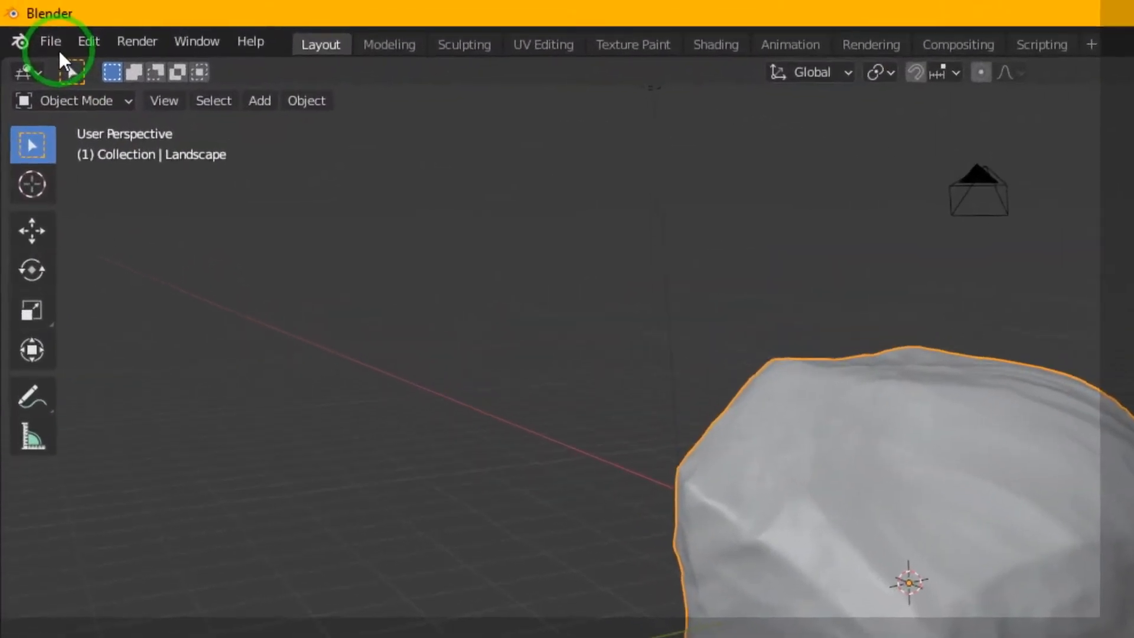
{"action": "left_click", "coordinate": [26, 24]}
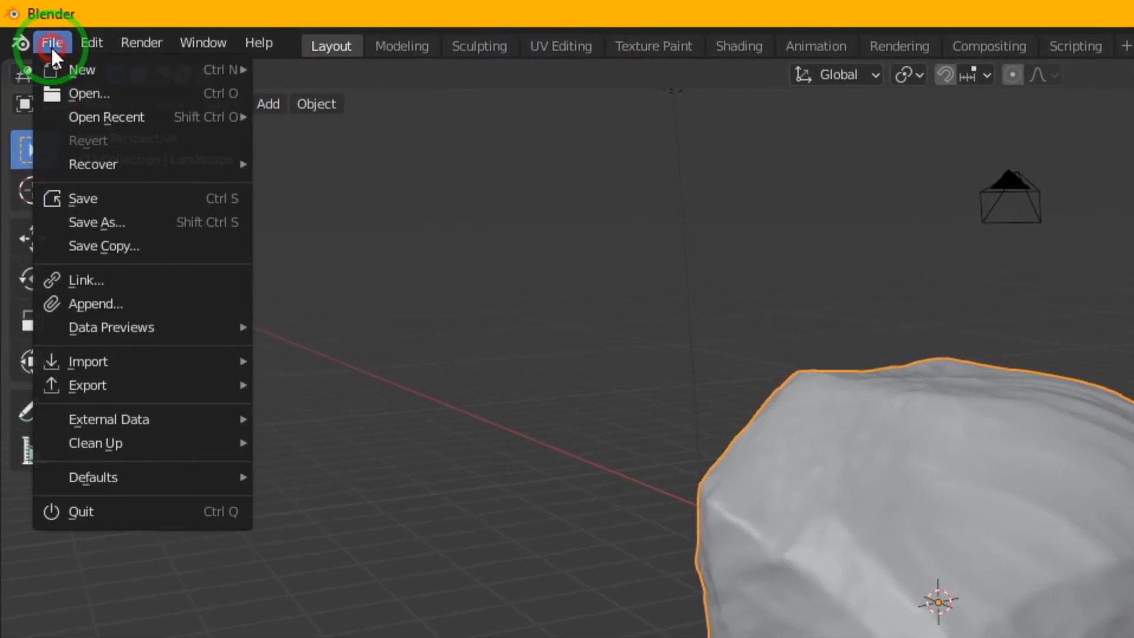
{"action": "mouse_move", "coordinate": [157, 384]}
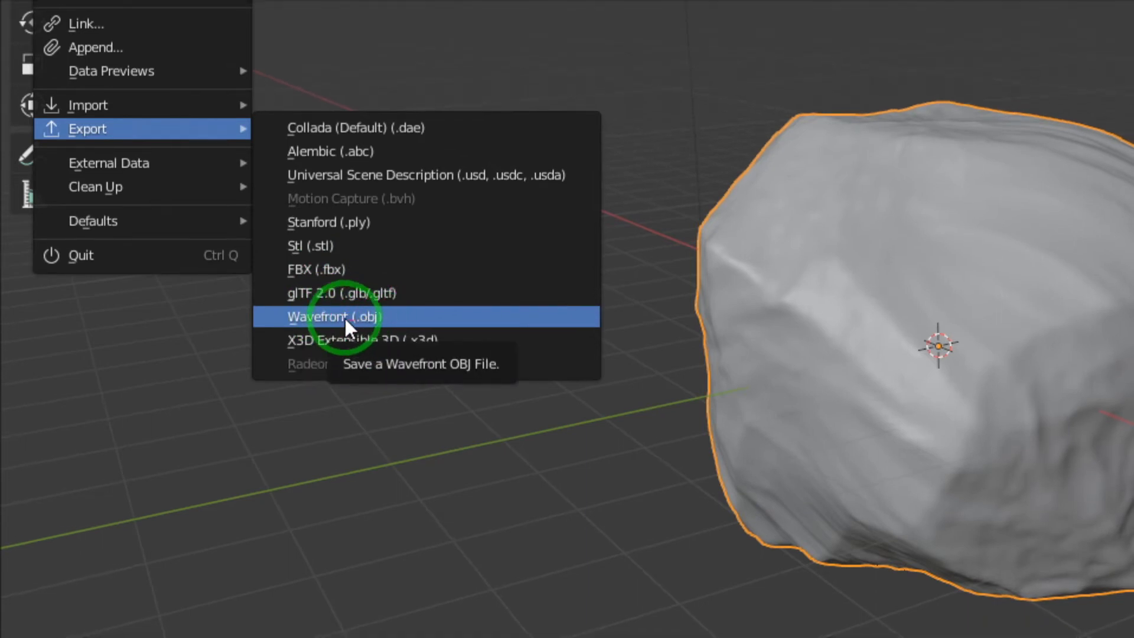
{"action": "left_click", "coordinate": [338, 321]}
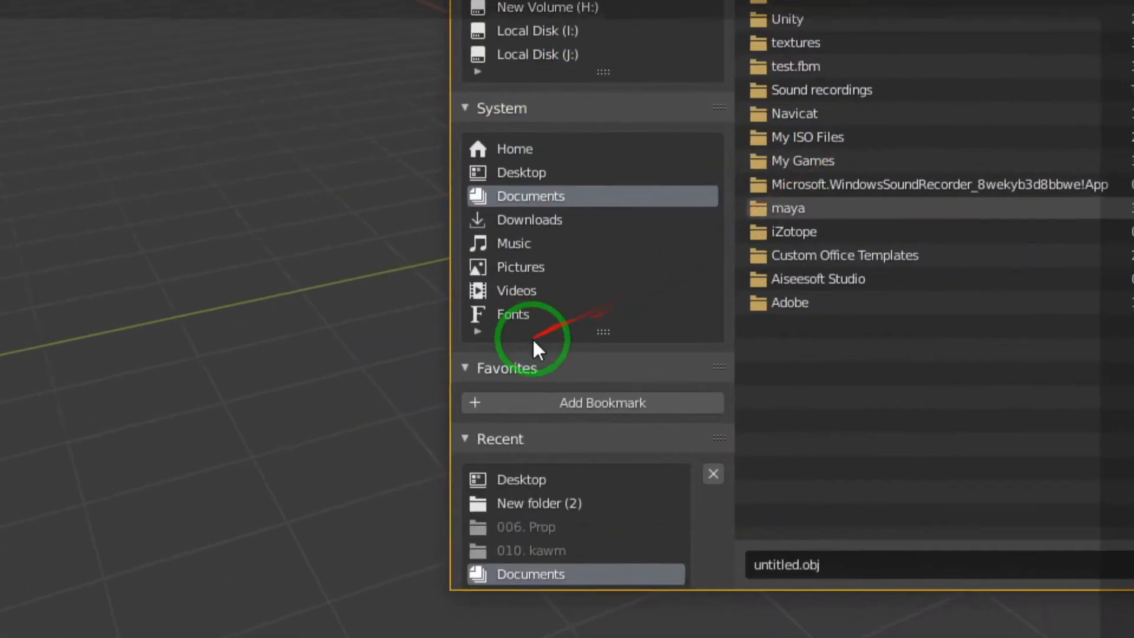
{"action": "left_click", "coordinate": [566, 162]}
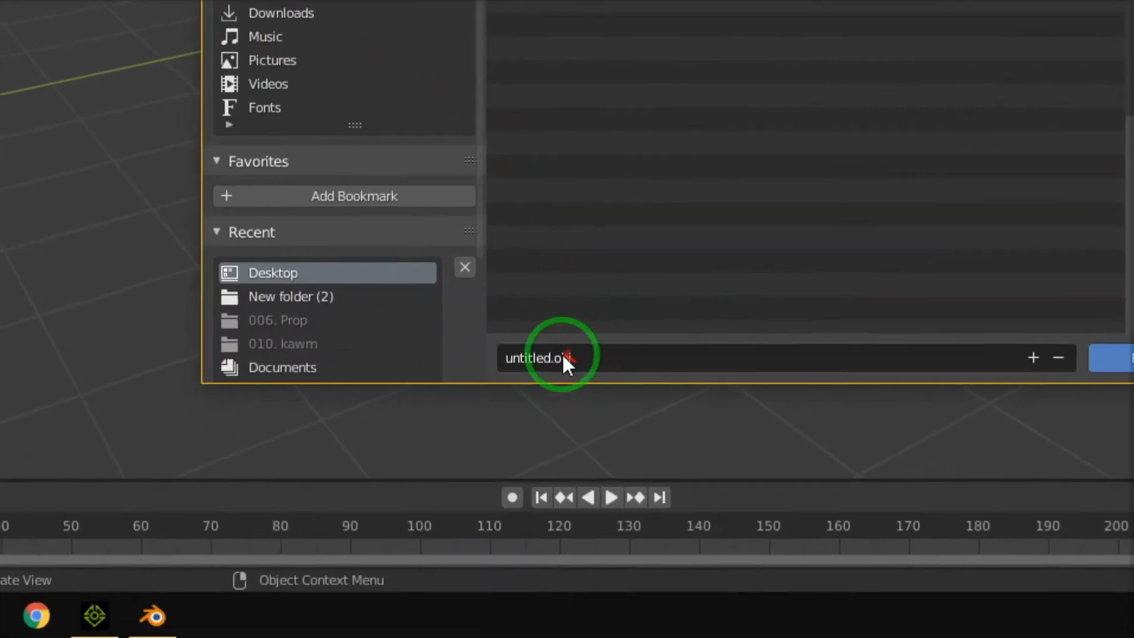
{"action": "left_click", "coordinate": [747, 602]}
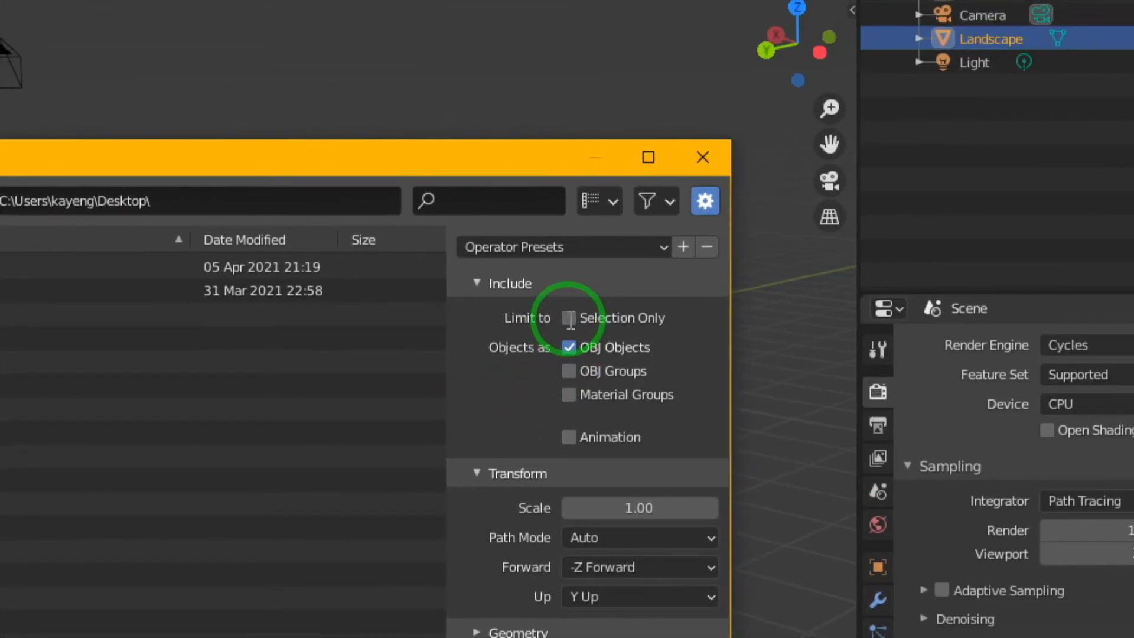
{"action": "left_click", "coordinate": [568, 317]}
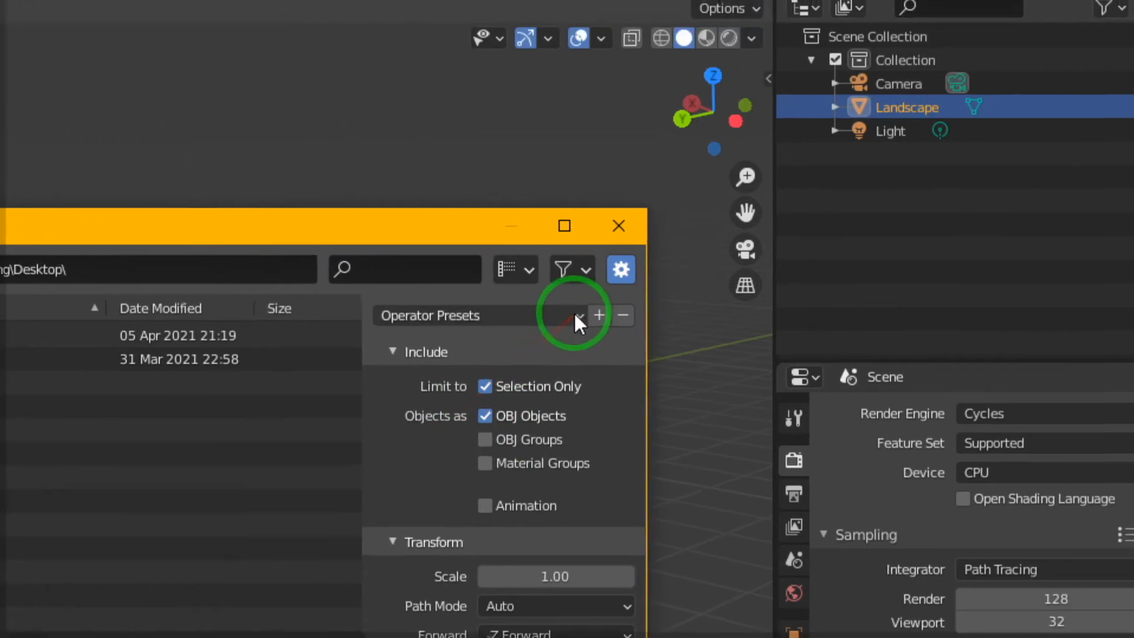
{"action": "left_click", "coordinate": [574, 318]}
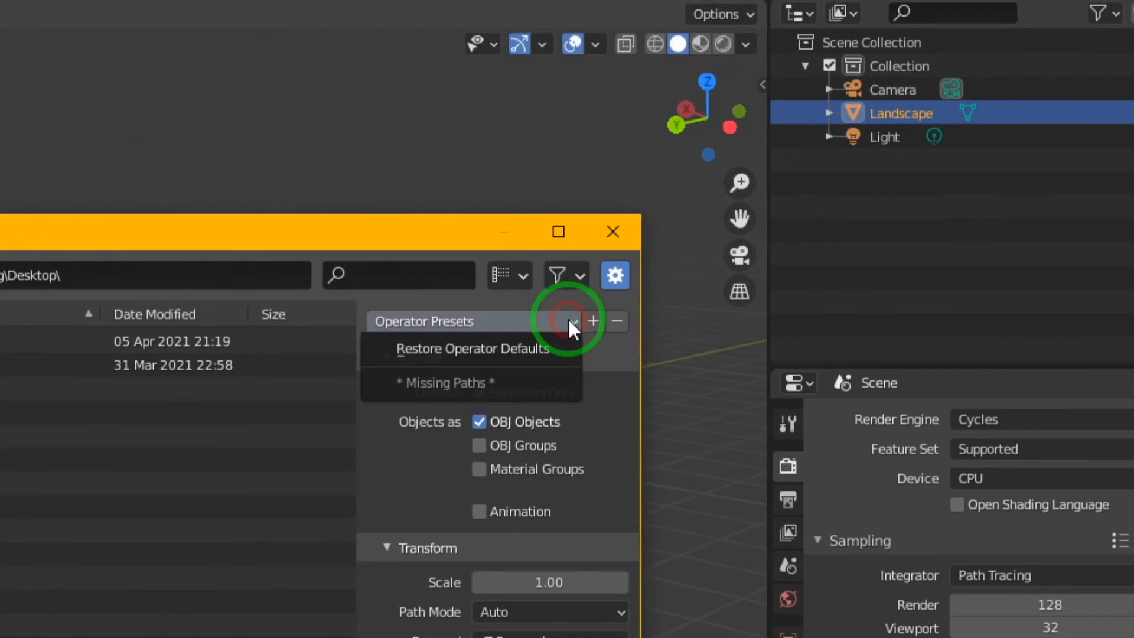
{"action": "left_click", "coordinate": [568, 317]}
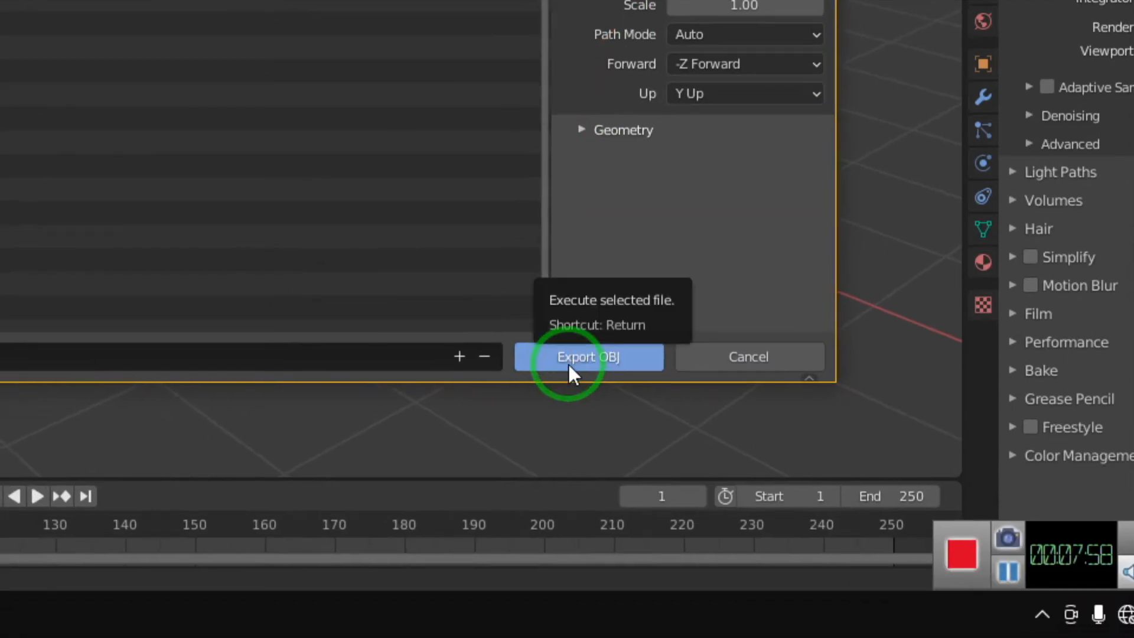
{"action": "left_click", "coordinate": [568, 363]}
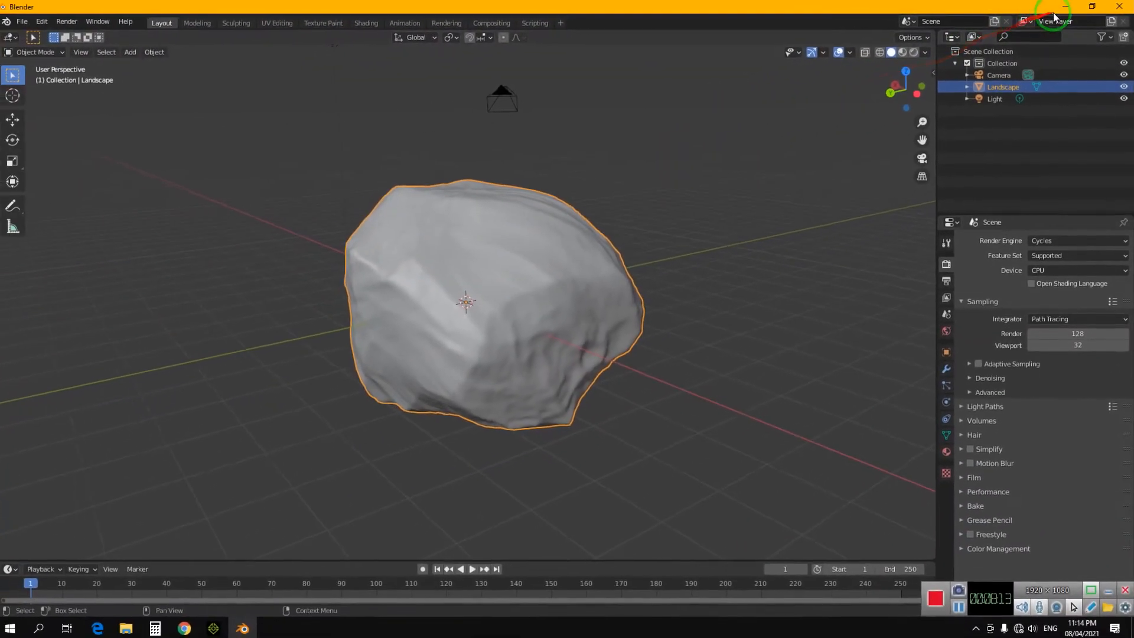
Open the exported pob zeb.obj from the Windows desktop in 3D Viewer, examine its texture from several sides and close the viewer
{"action": "left_click", "coordinate": [998, 11]}
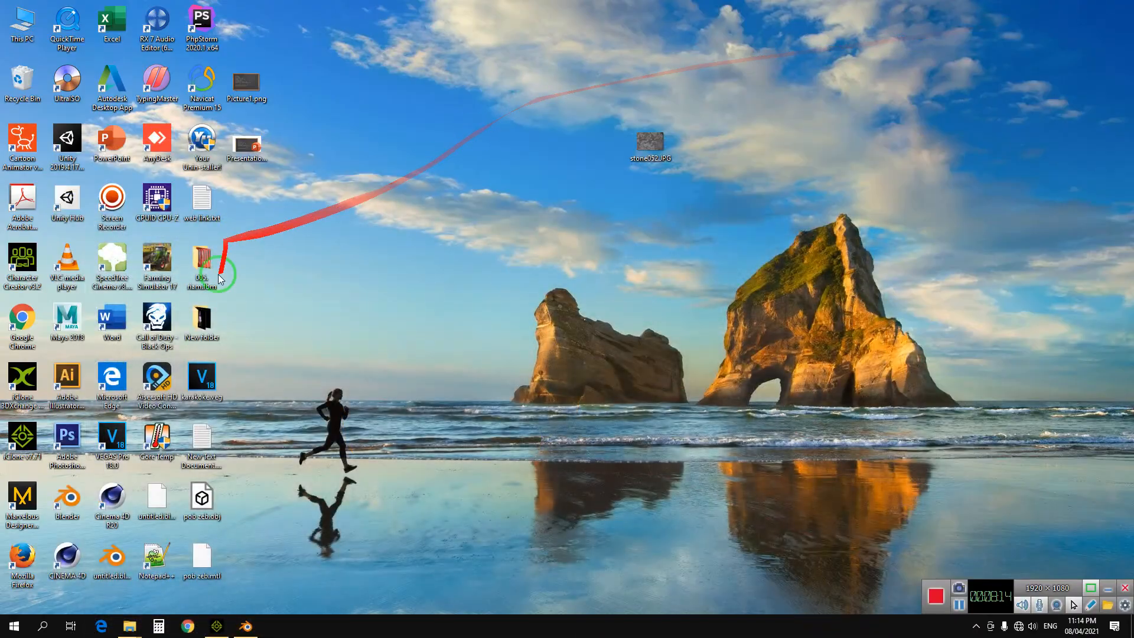
{"action": "left_click_drag", "start_coordinate": [206, 502], "coordinate": [478, 268]}
{"action": "double_click", "coordinate": [472, 263]}
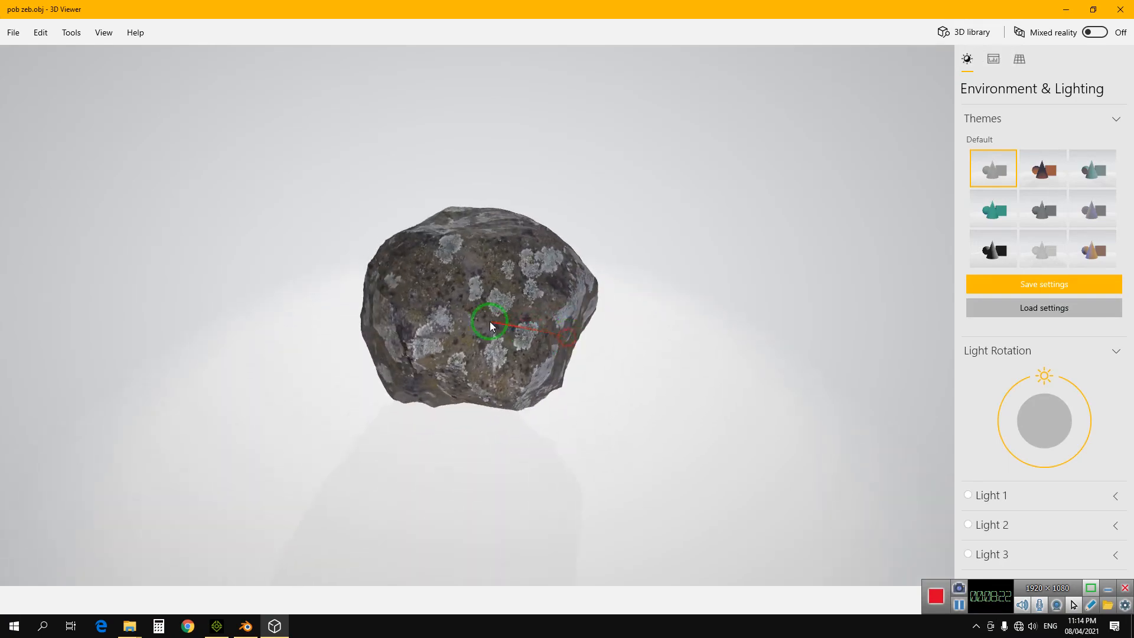
{"action": "left_click_drag", "start_coordinate": [490, 326], "coordinate": [410, 324]}
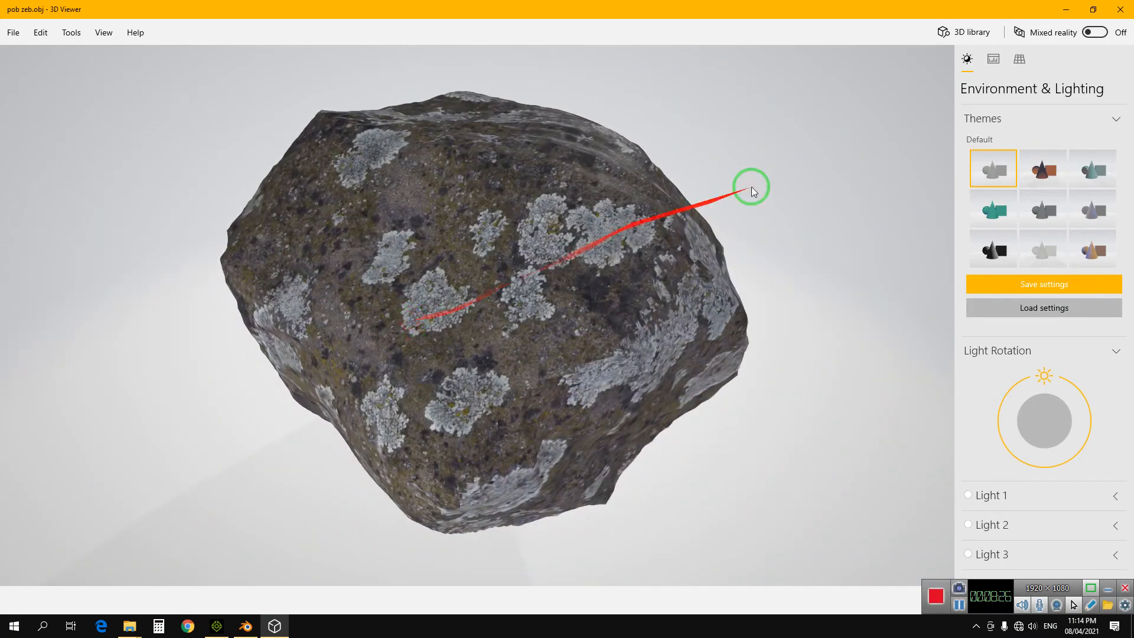
{"action": "left_click", "coordinate": [1120, 10]}
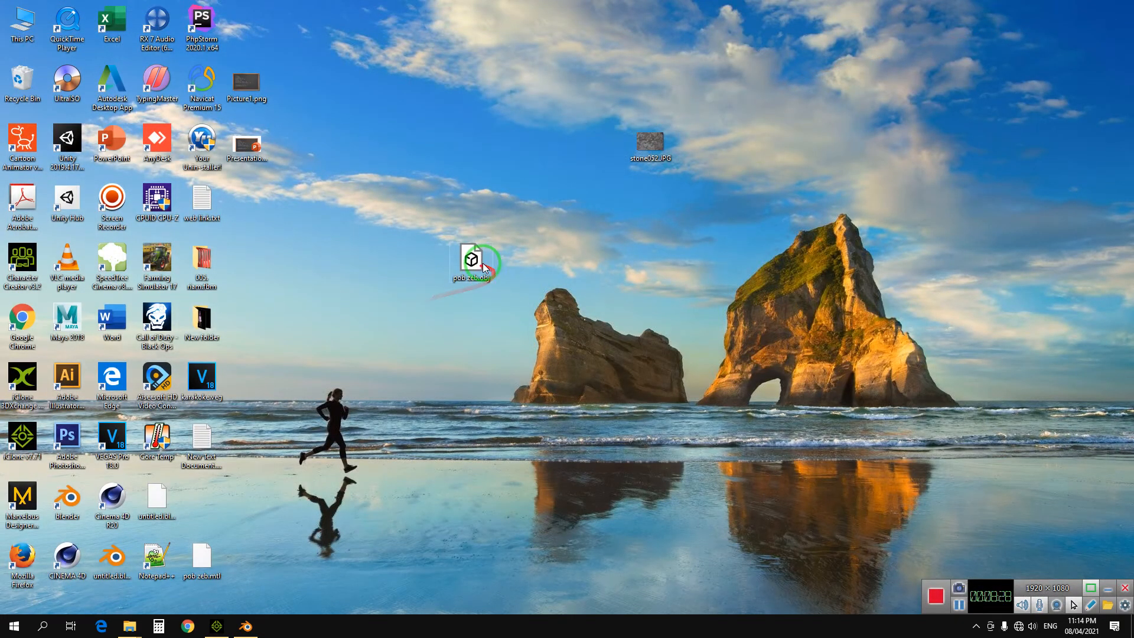
Switch to iClone 7 and import pob zeb.obj from the Desktop folder into the project
{"action": "left_click", "coordinate": [215, 627]}
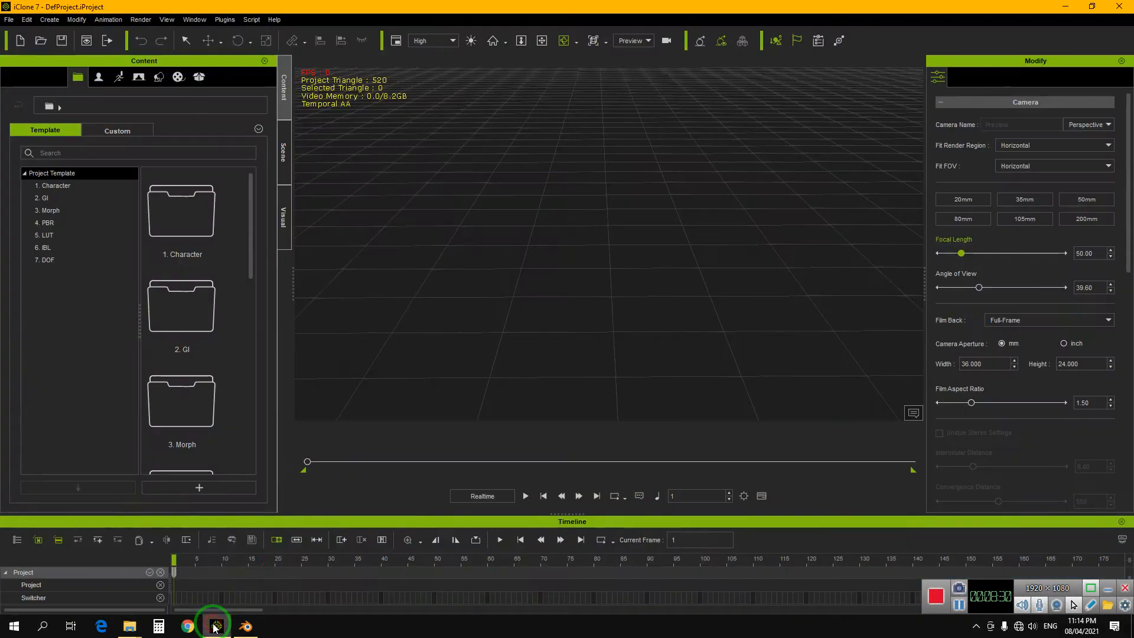
{"action": "left_click", "coordinate": [10, 21]}
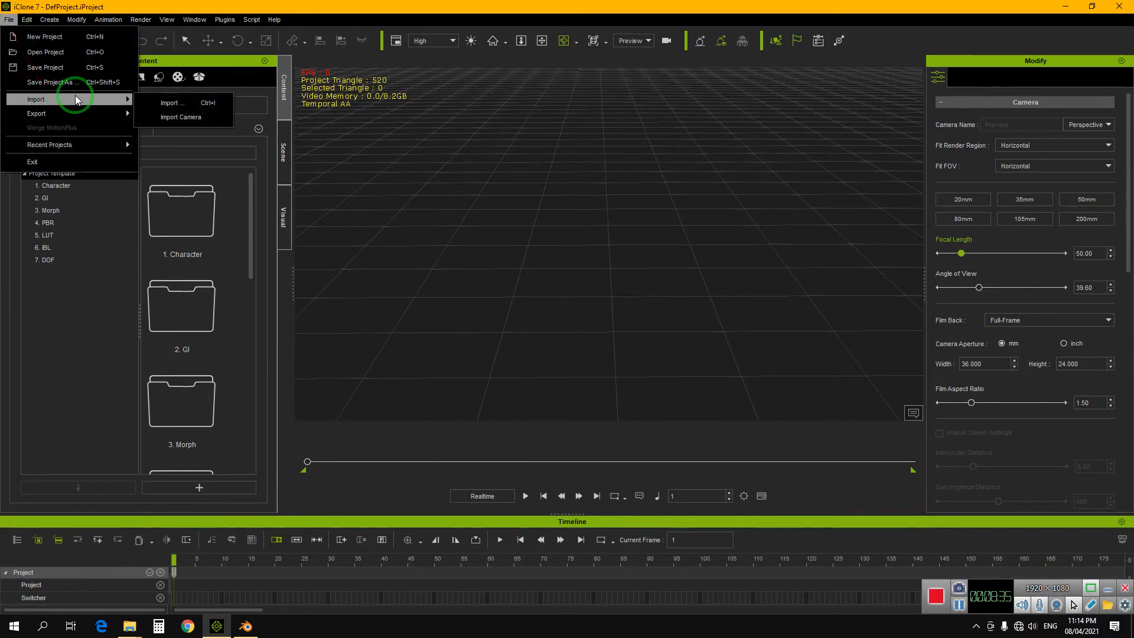
{"action": "left_click", "coordinate": [173, 104]}
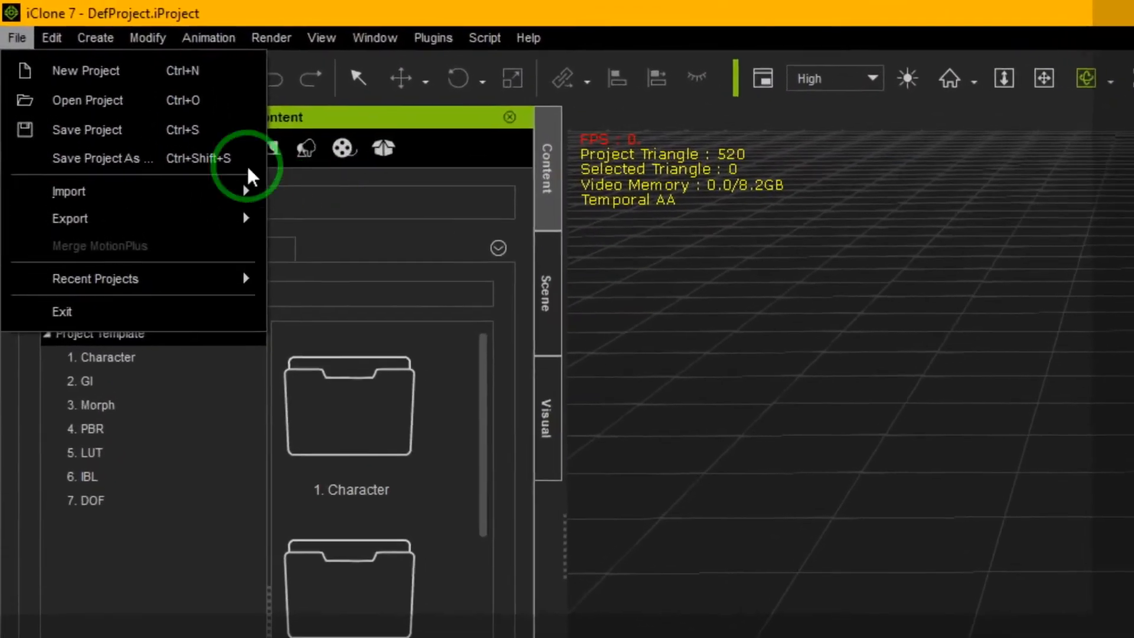
{"action": "left_click", "coordinate": [184, 201]}
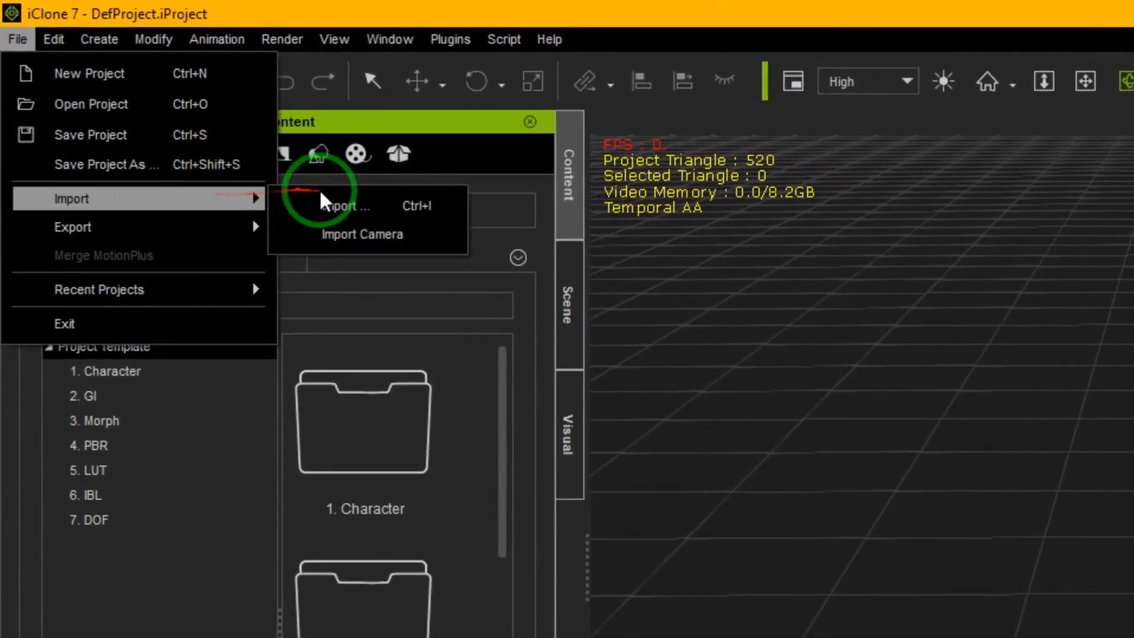
{"action": "left_click", "coordinate": [369, 203]}
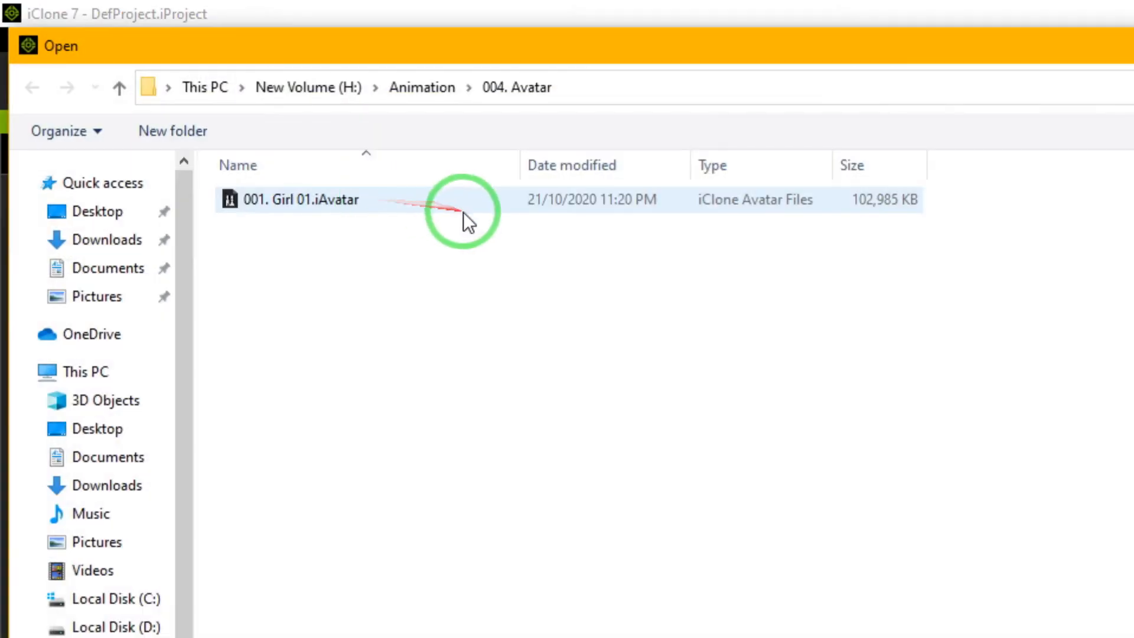
{"action": "left_click", "coordinate": [100, 214]}
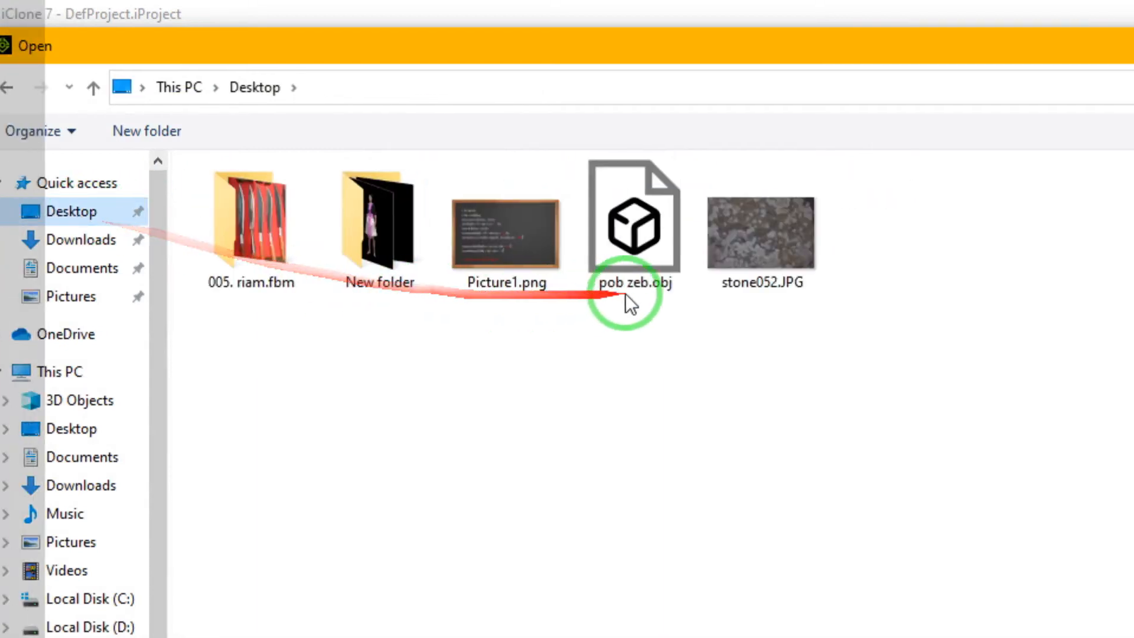
{"action": "left_click", "coordinate": [671, 237]}
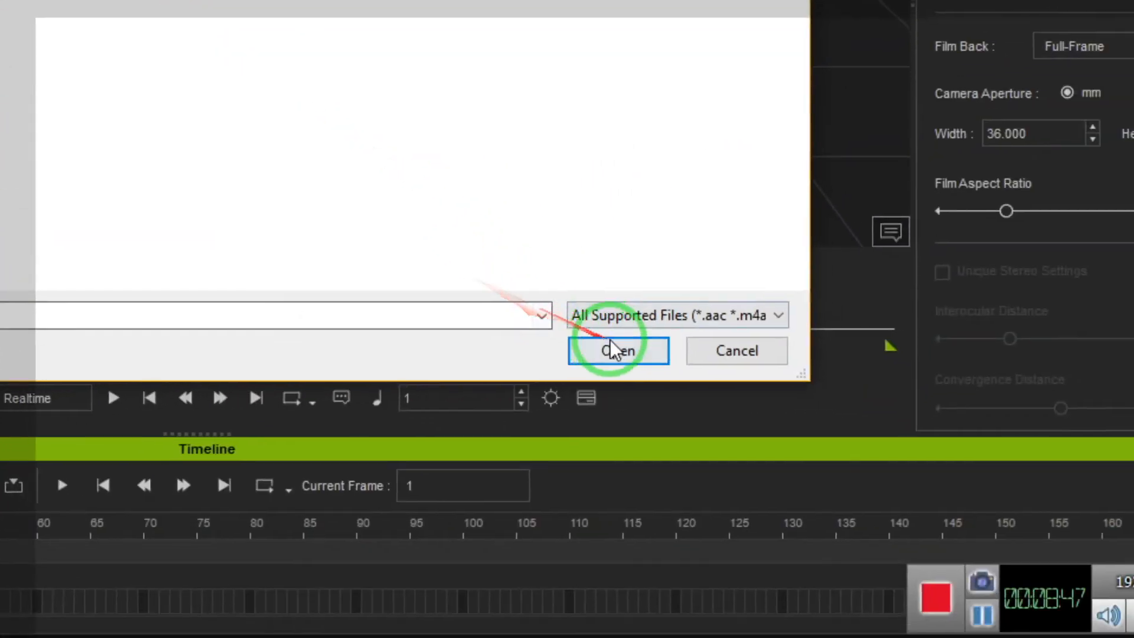
{"action": "left_click", "coordinate": [858, 529]}
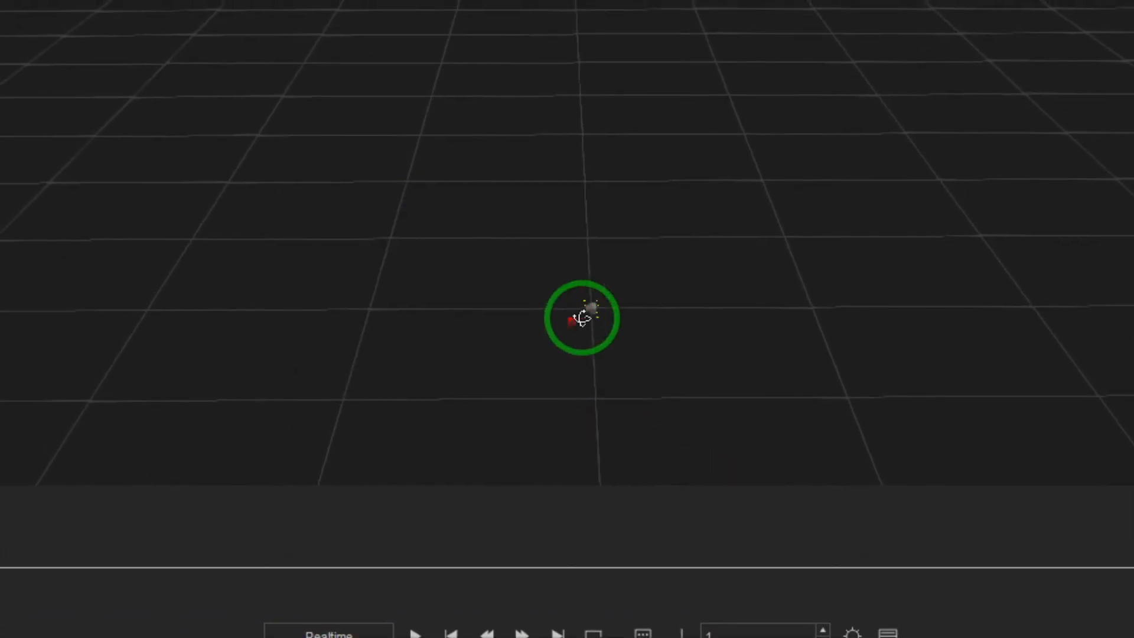
Enlarge the imported rock prop uniformly on X, Y and Z to several times its imported size
{"action": "scroll", "coordinate": [567, 319], "scroll_direction": "up", "scroll_amount": 2}
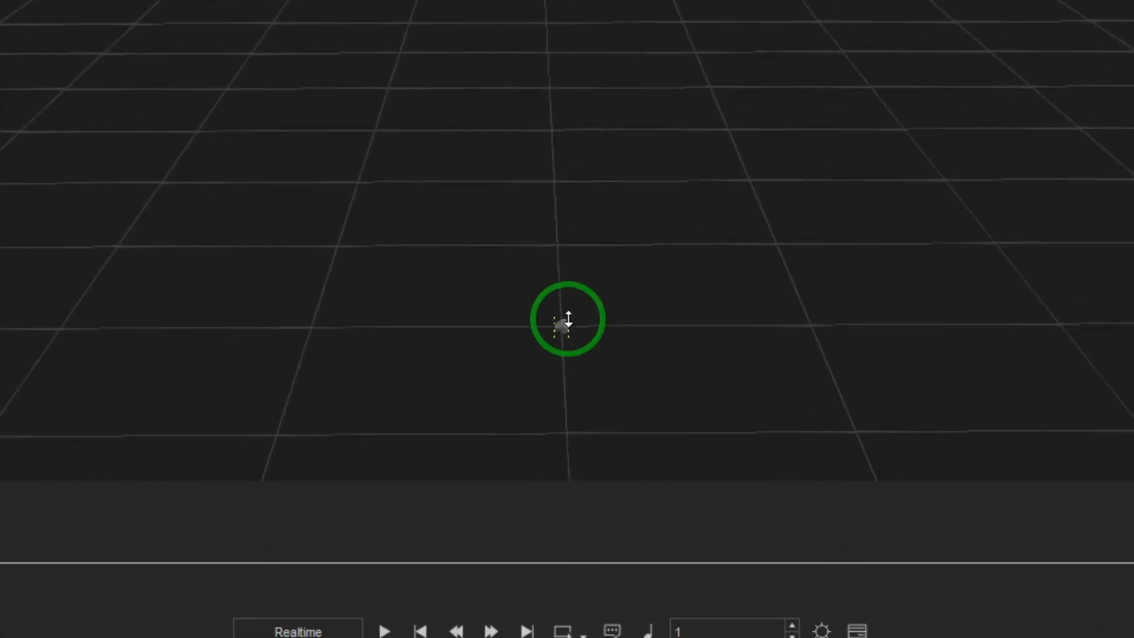
{"action": "middle_click_drag", "start_coordinate": [566, 343], "coordinate": [570, 70]}
{"action": "scroll", "coordinate": [567, 148], "scroll_direction": "up", "scroll_amount": 4}
{"action": "scroll", "coordinate": [571, 284], "scroll_direction": "up", "scroll_amount": 3}
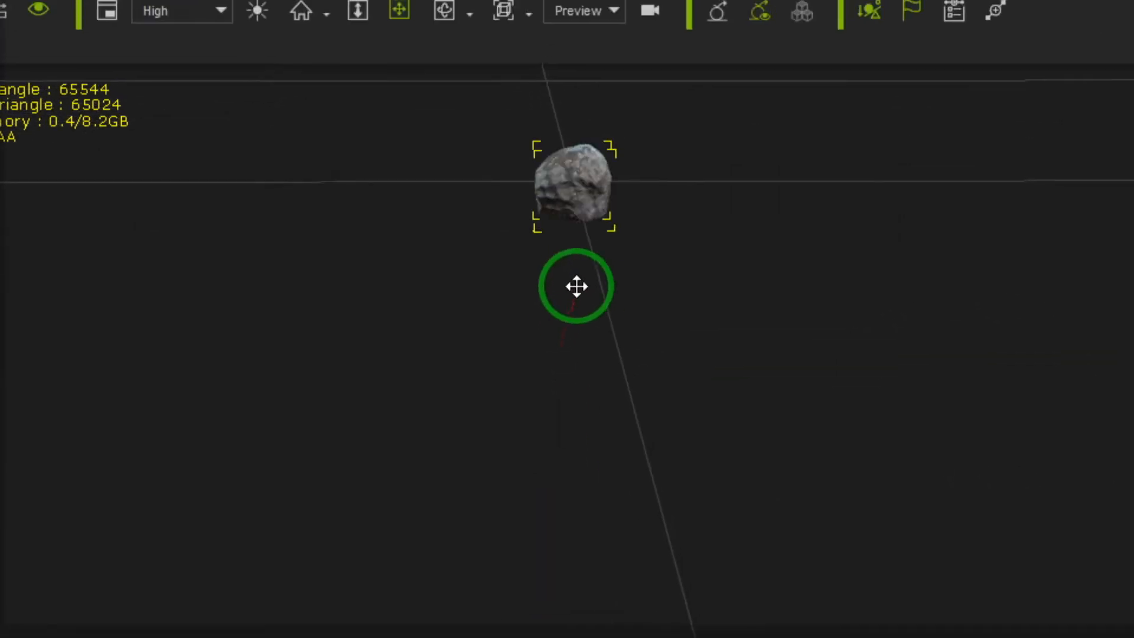
{"action": "middle_click_drag", "start_coordinate": [582, 188], "coordinate": [522, 378]}
{"action": "scroll", "coordinate": [564, 339], "scroll_direction": "down", "scroll_amount": 10}
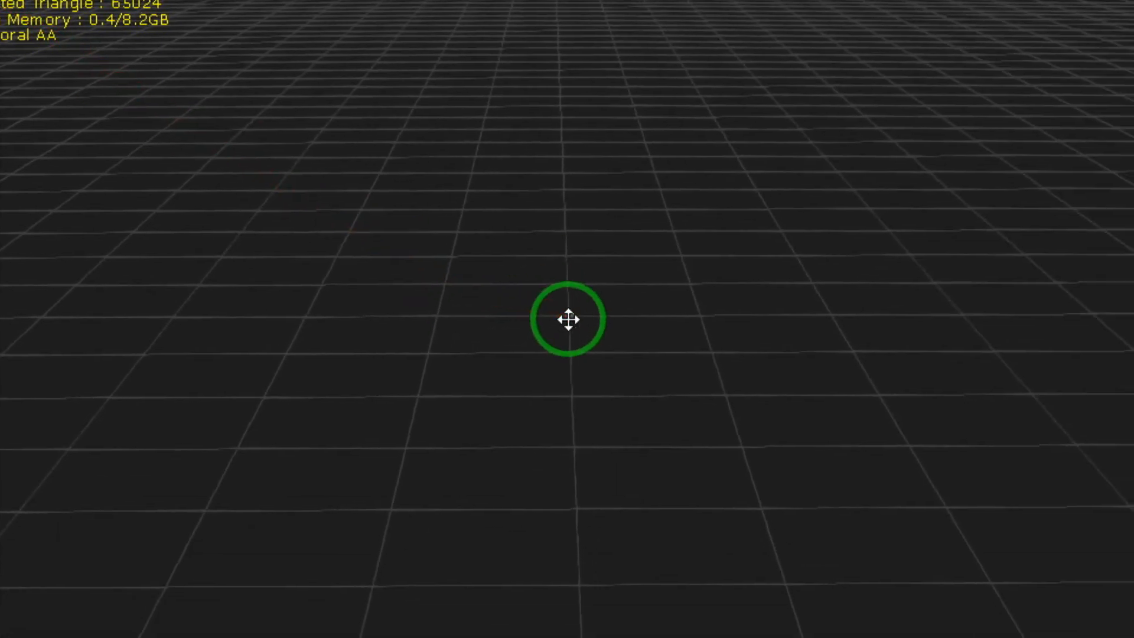
{"action": "scroll", "coordinate": [571, 317], "scroll_direction": "up", "scroll_amount": 5}
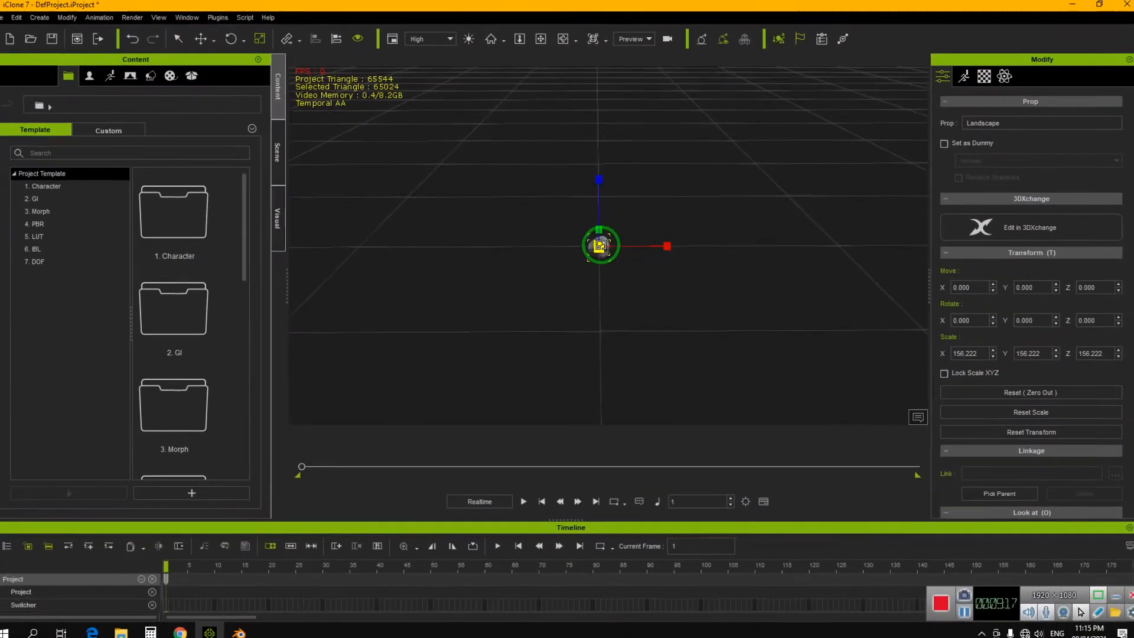
{"action": "left_click_drag", "start_coordinate": [568, 319], "coordinate": [736, 151]}
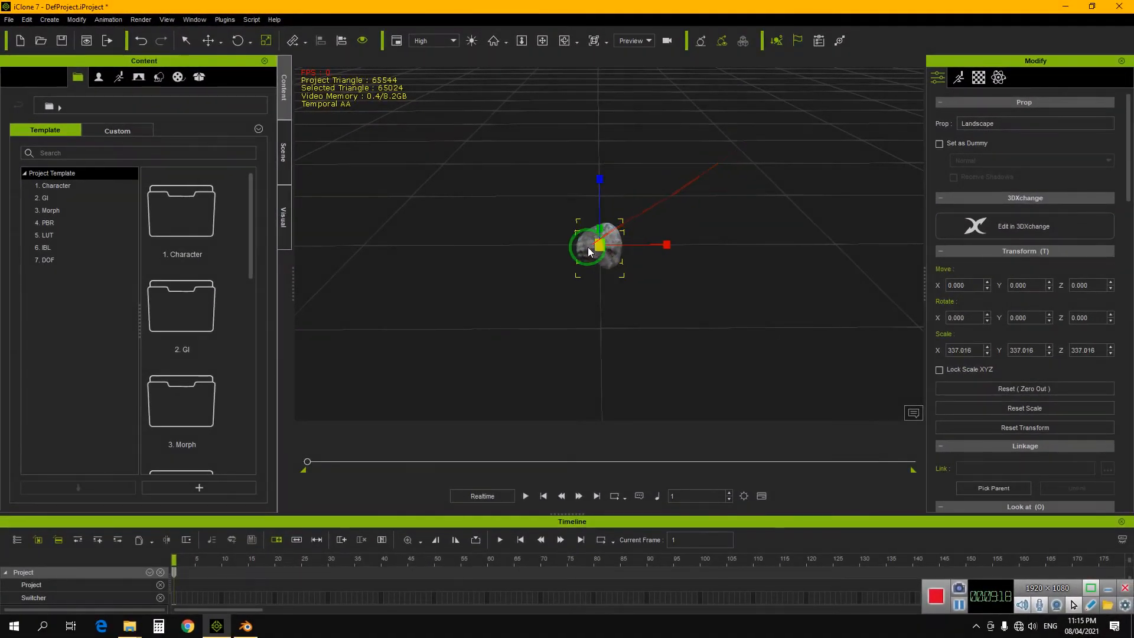
{"action": "left_click_drag", "start_coordinate": [599, 245], "coordinate": [479, 263]}
{"action": "right_click_drag", "start_coordinate": [480, 264], "coordinate": [587, 292]}
{"action": "middle_click_drag", "start_coordinate": [576, 300], "coordinate": [663, 253]}
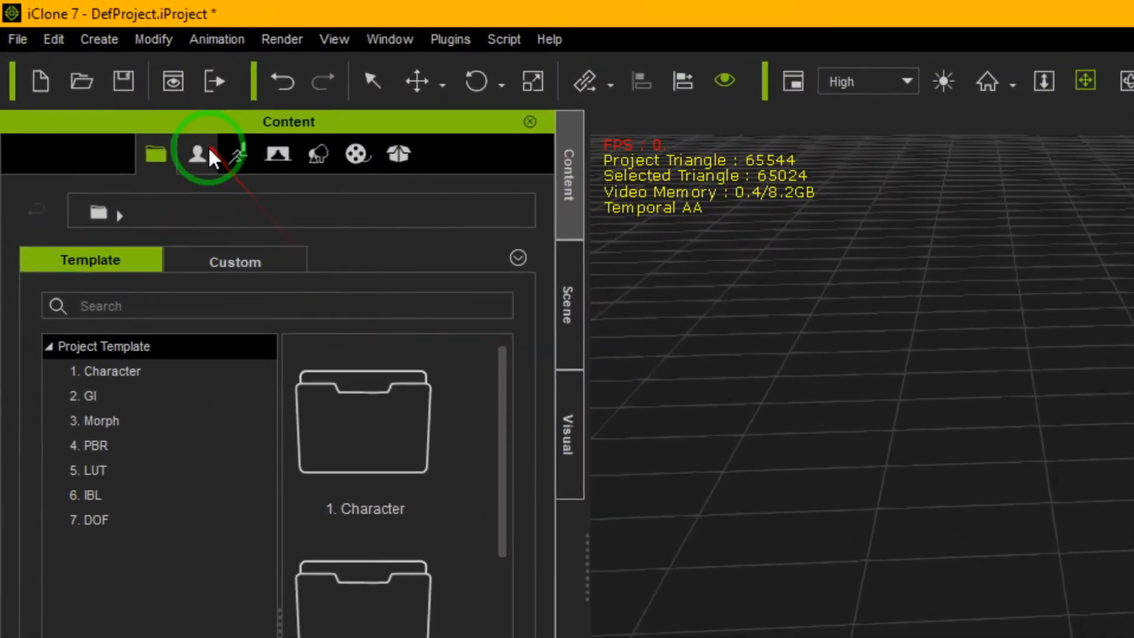
Add the 5.Motion Dummy_Female avatar from the Avatar templates to the scene beside the rock
{"action": "left_click", "coordinate": [99, 82]}
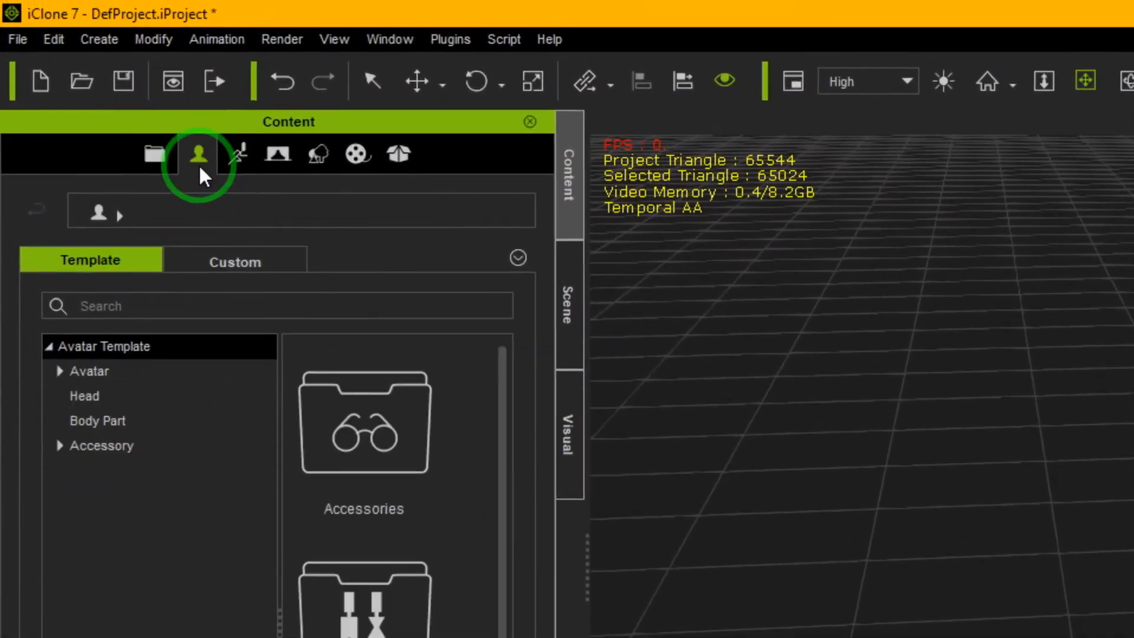
{"action": "left_click", "coordinate": [96, 373]}
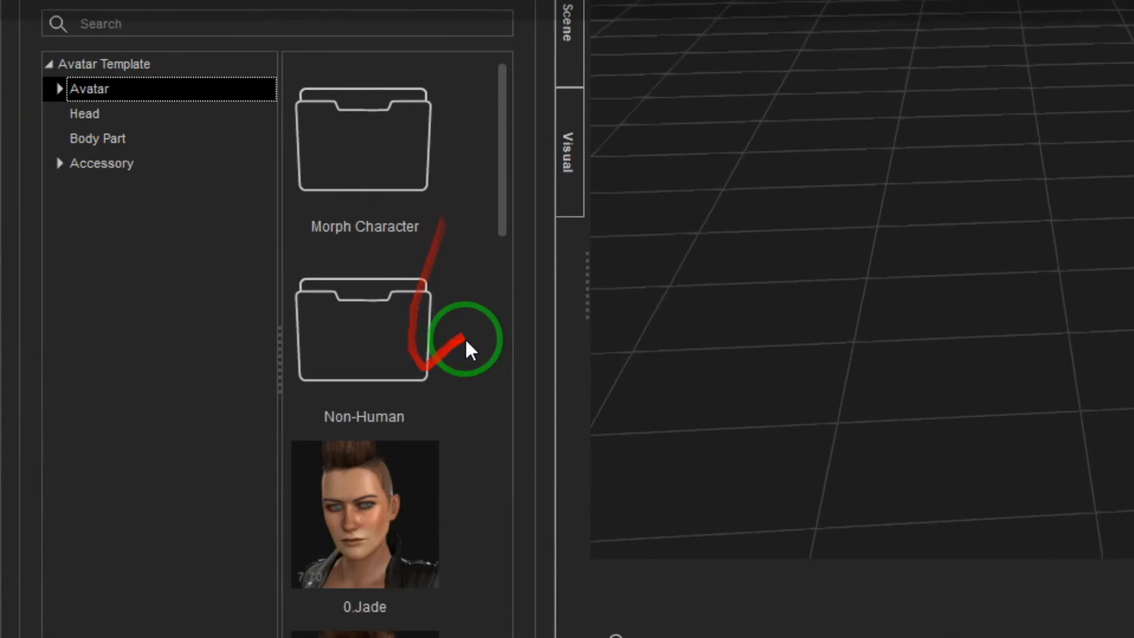
{"action": "scroll", "coordinate": [466, 331], "scroll_direction": "down", "scroll_amount": 10}
{"action": "left_click_drag", "start_coordinate": [372, 232], "coordinate": [1003, 227]}
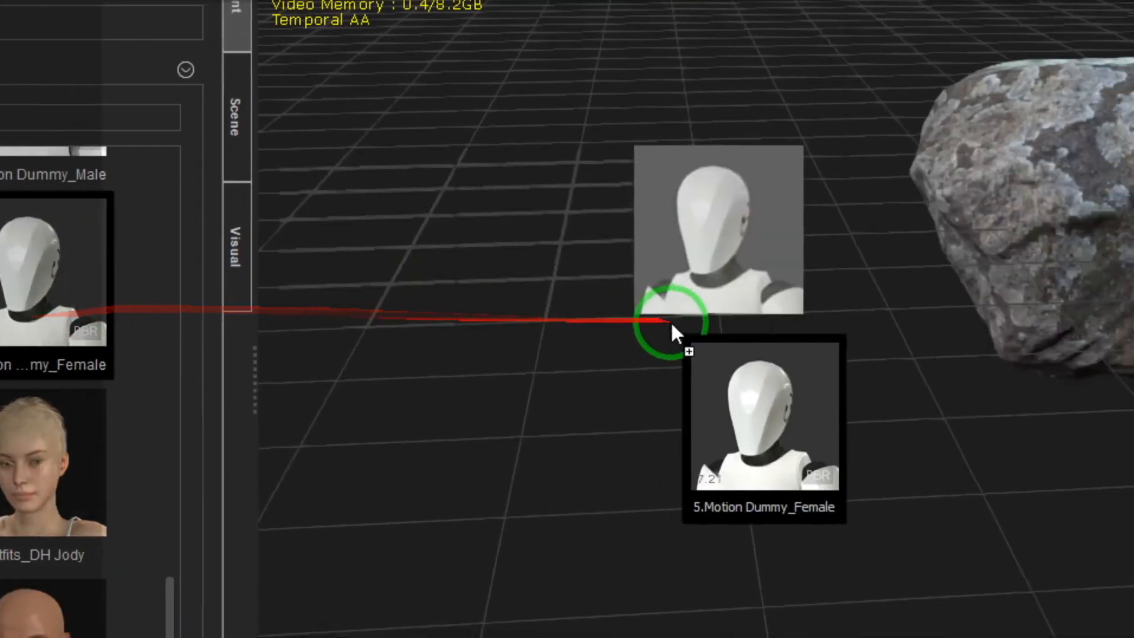
Drop the female motion dummy on the ground beside the rock and compare their sizes from several sides
{"action": "left_click_drag", "start_coordinate": [671, 325], "coordinate": [671, 325]}
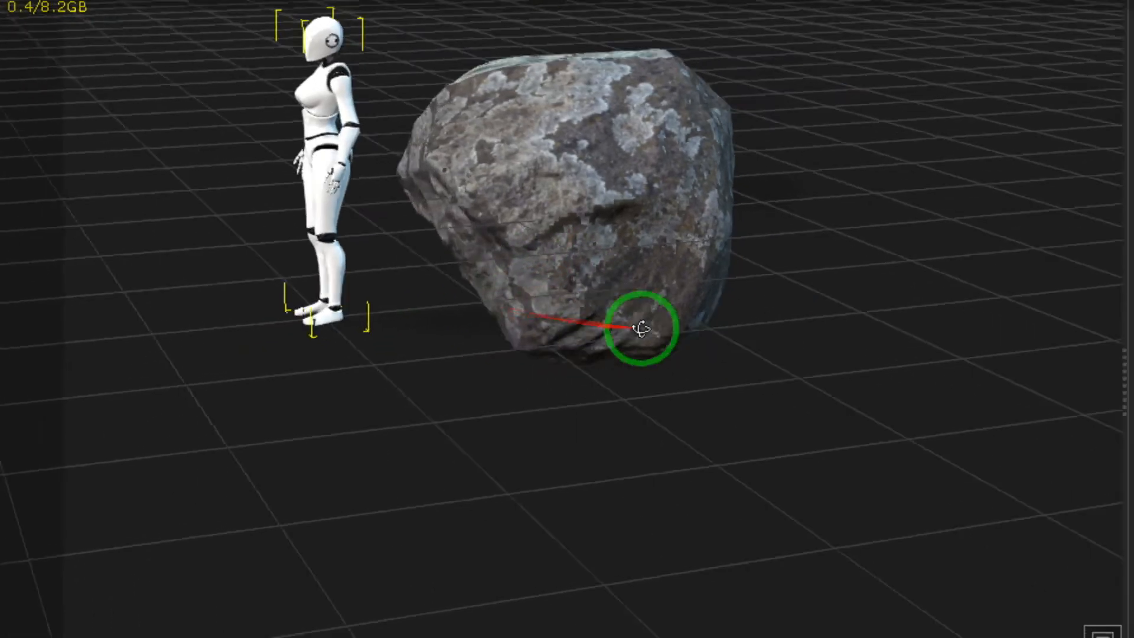
{"action": "right_click_drag", "start_coordinate": [641, 328], "coordinate": [568, 319]}
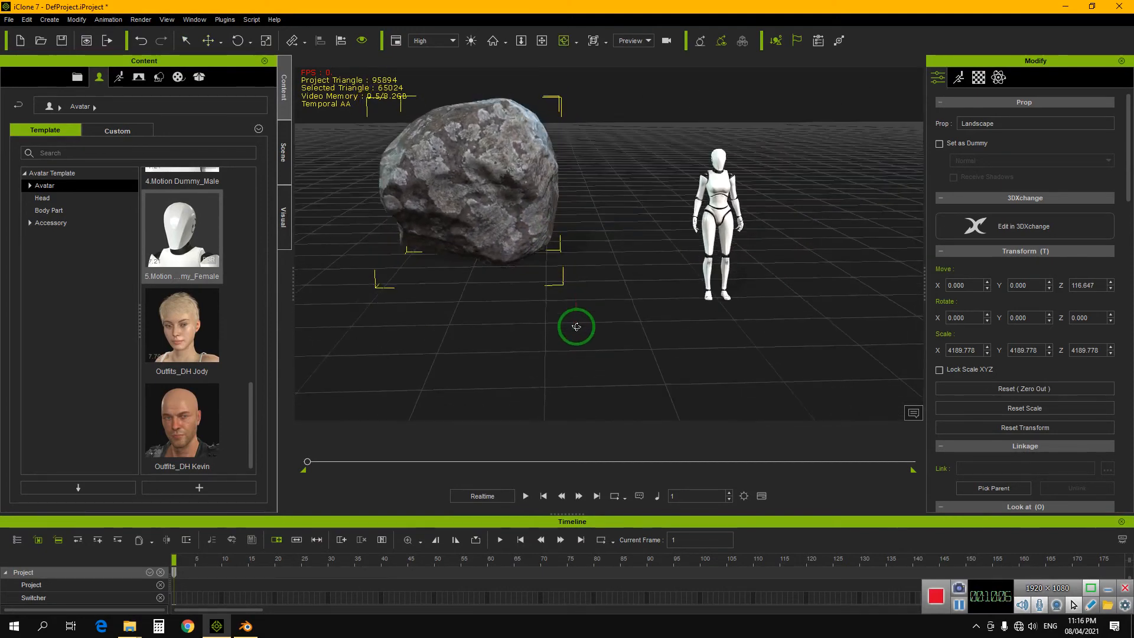
{"action": "right_click_drag", "start_coordinate": [510, 245], "coordinate": [615, 253]}
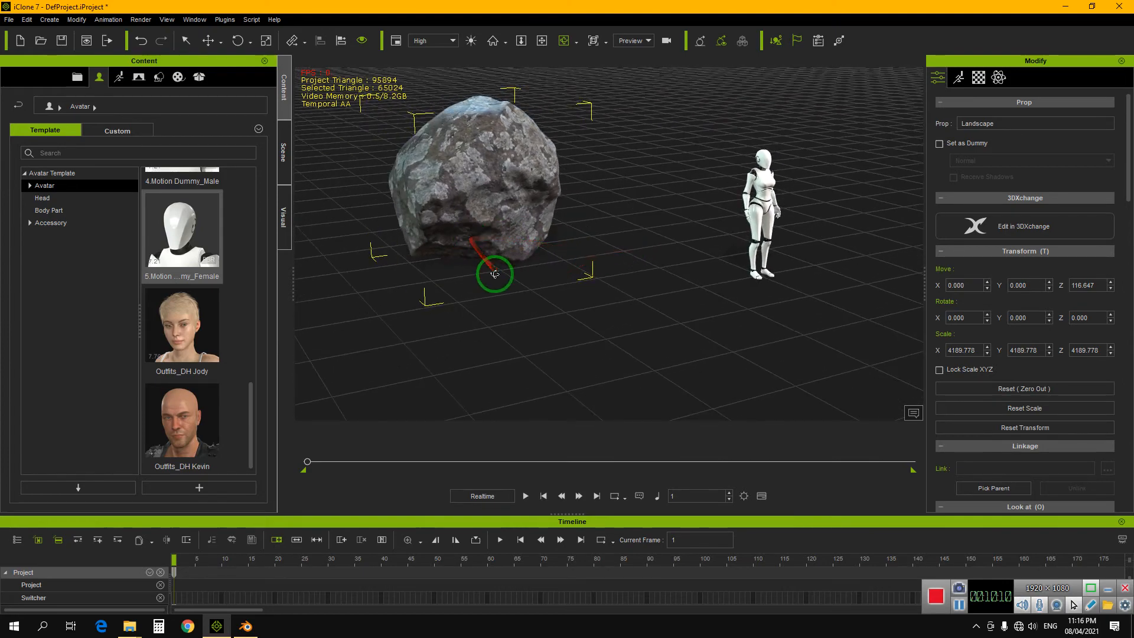
Reset the scale of the enlarged rock prop, accepting the removal of its animation
{"action": "middle_click_drag", "start_coordinate": [505, 272], "coordinate": [581, 296]}
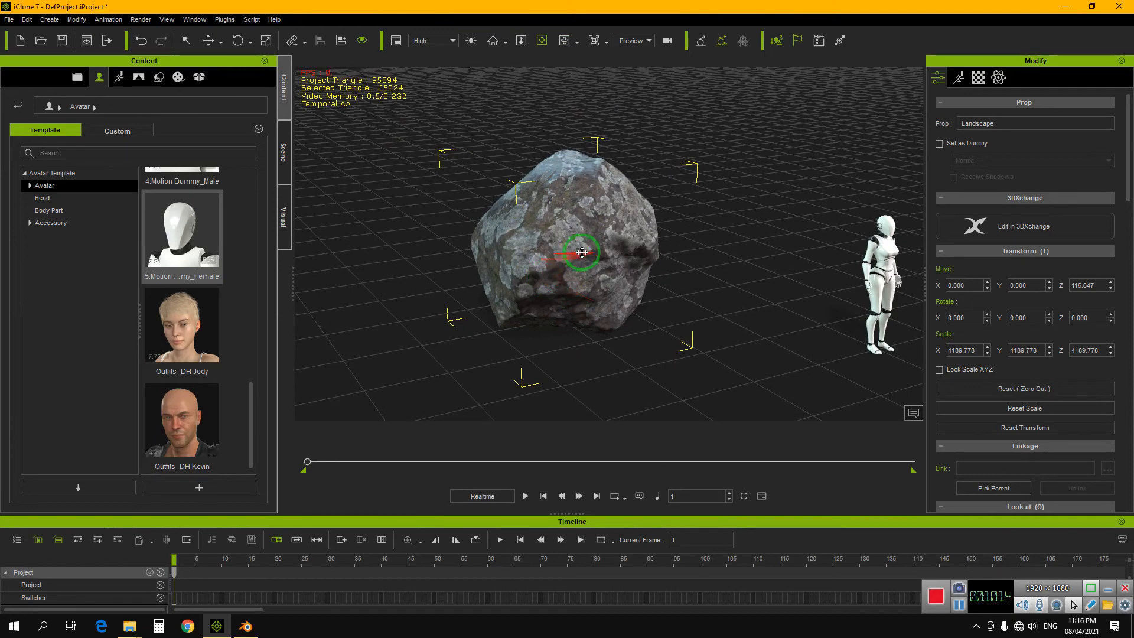
{"action": "middle_click_drag", "start_coordinate": [589, 273], "coordinate": [581, 271]}
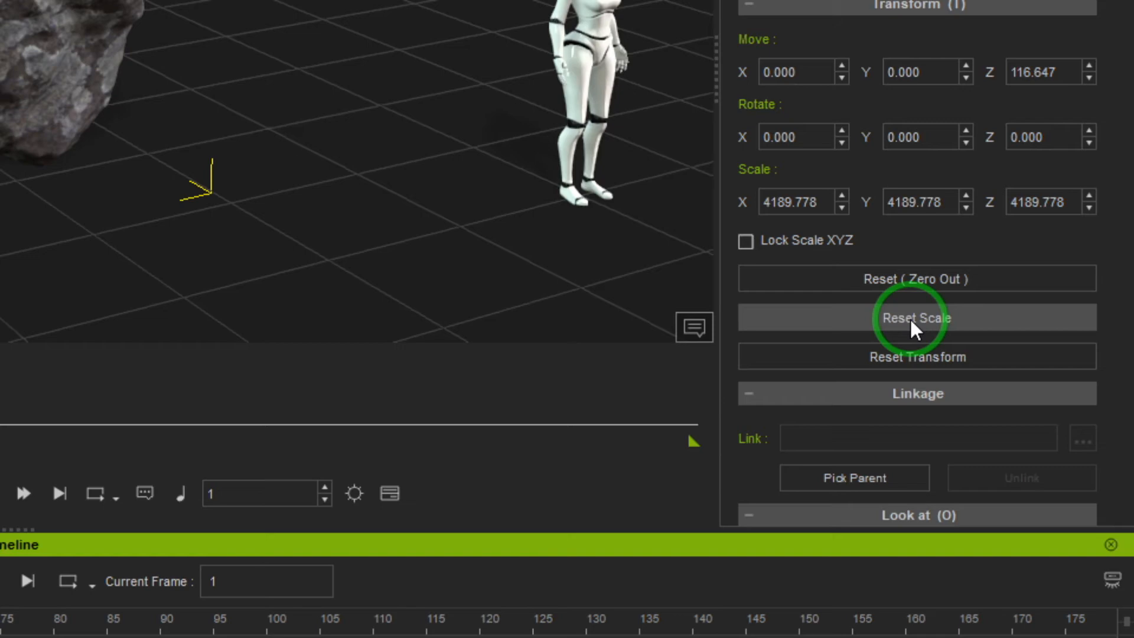
{"action": "left_click", "coordinate": [909, 317]}
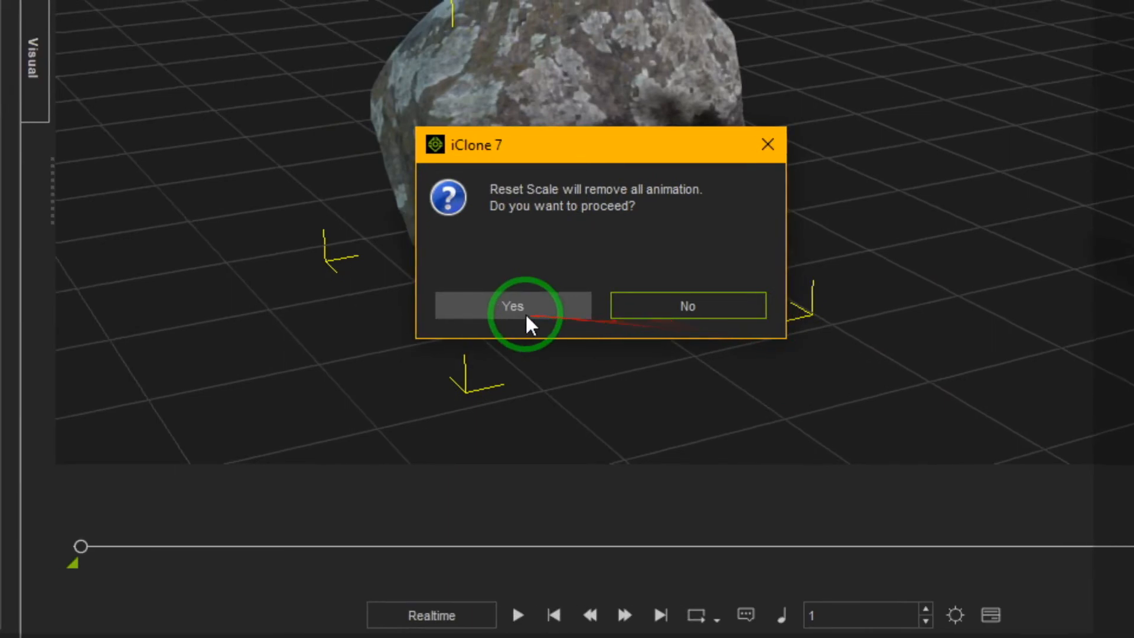
{"action": "left_click", "coordinate": [11, 262]}
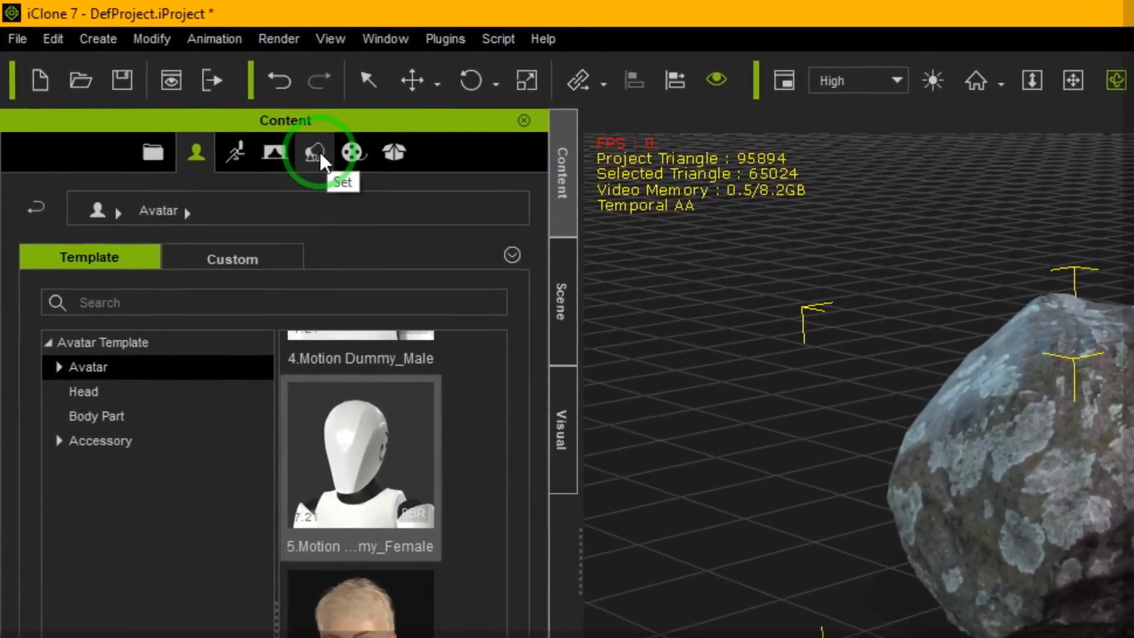
Open the hmong folder among the custom props of the Set content library
{"action": "left_click", "coordinate": [324, 154]}
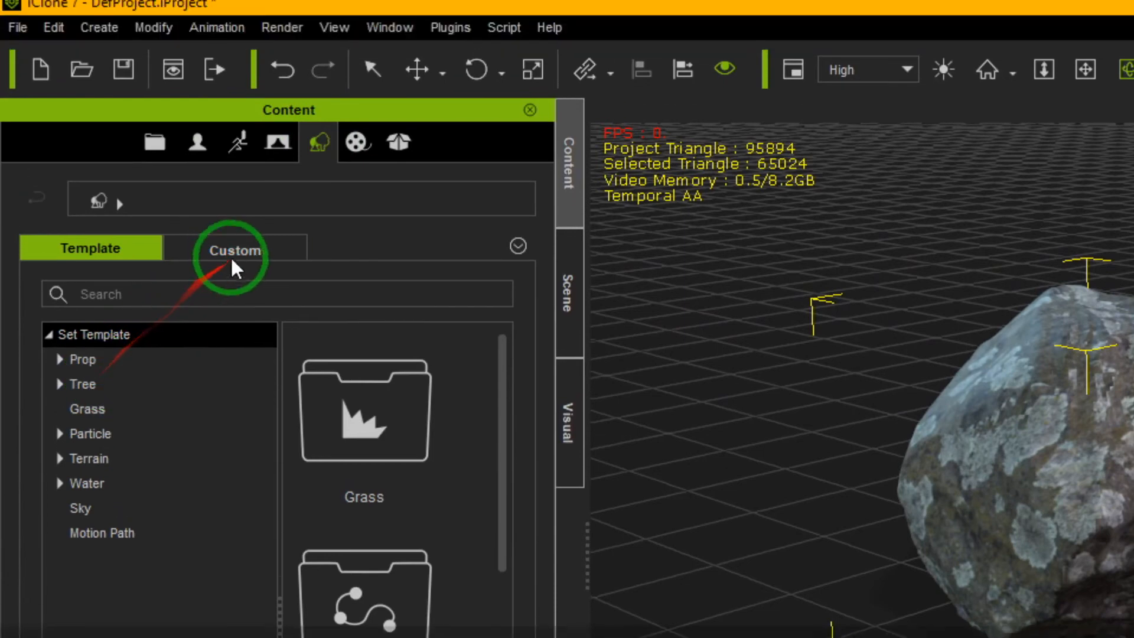
{"action": "left_click", "coordinate": [246, 263]}
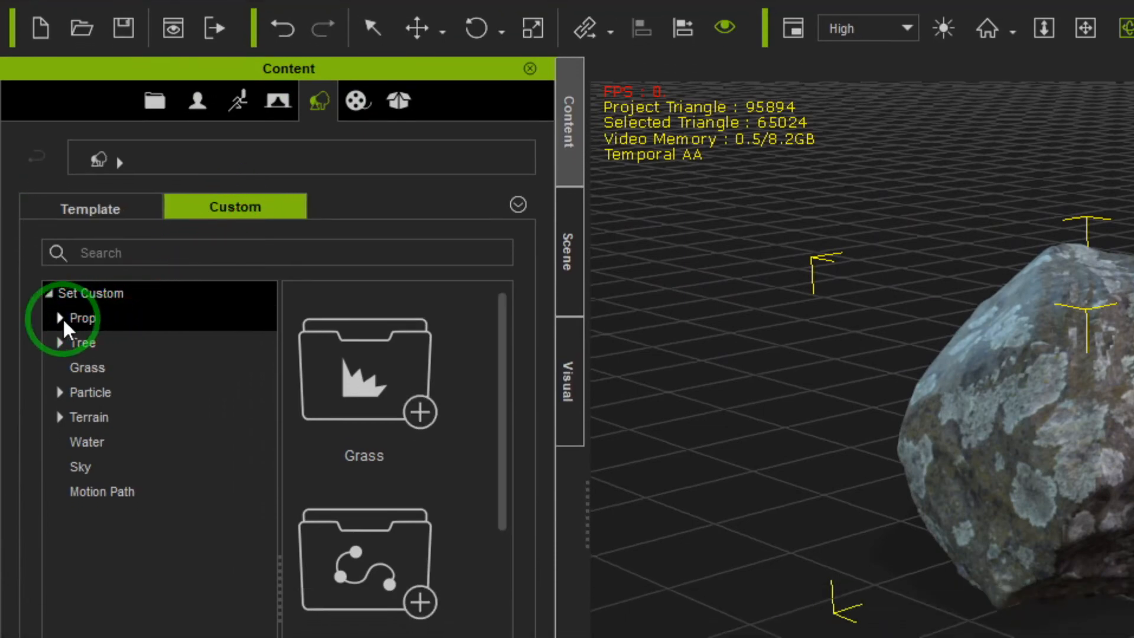
{"action": "left_click", "coordinate": [61, 371]}
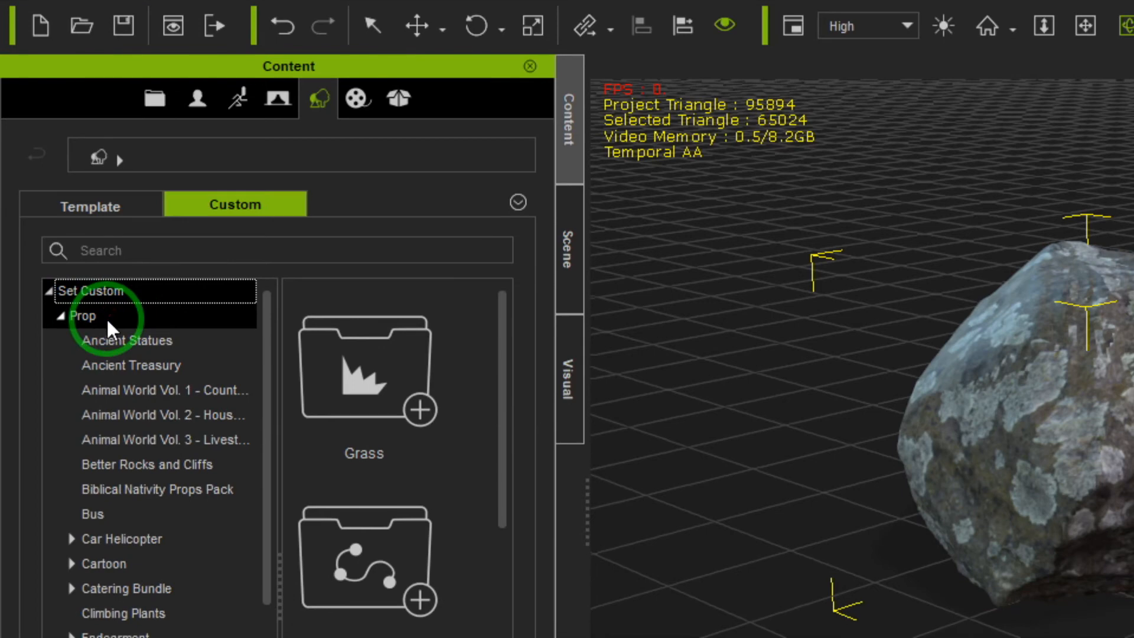
{"action": "left_click", "coordinate": [106, 317]}
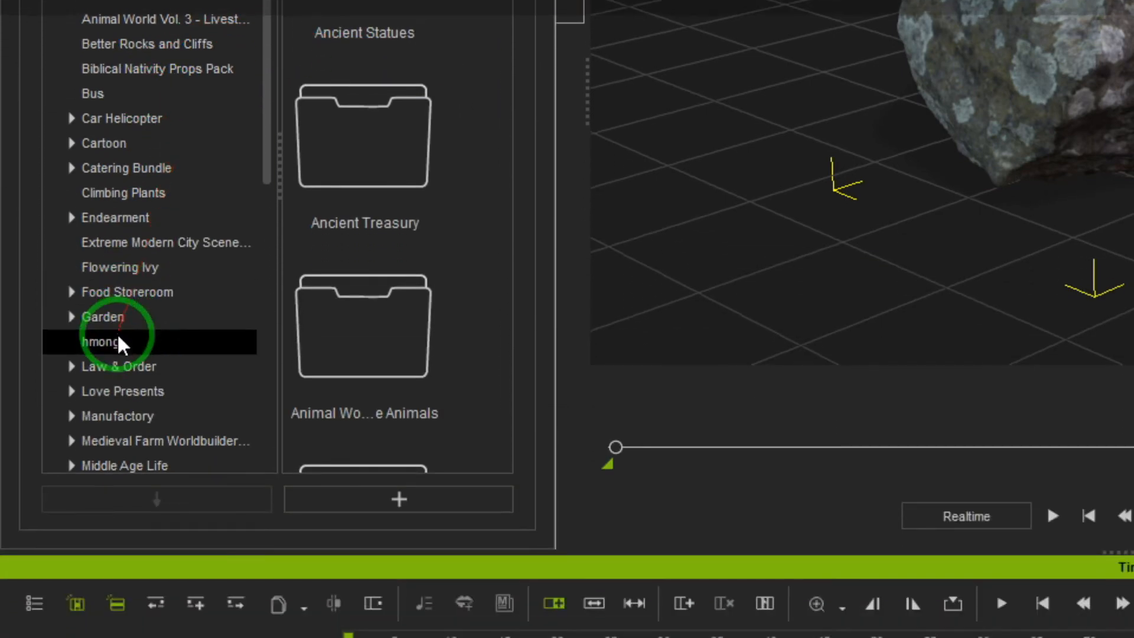
{"action": "left_click", "coordinate": [112, 496]}
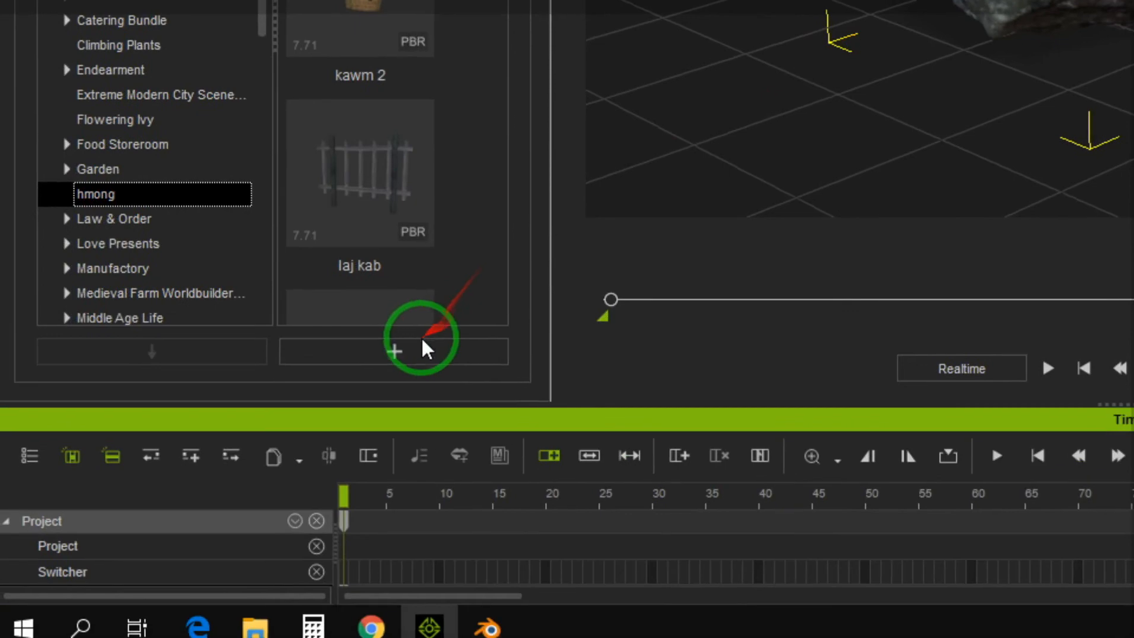
Save the rock into the hmong prop folder under the name pob zeb
{"action": "left_click", "coordinate": [412, 331]}
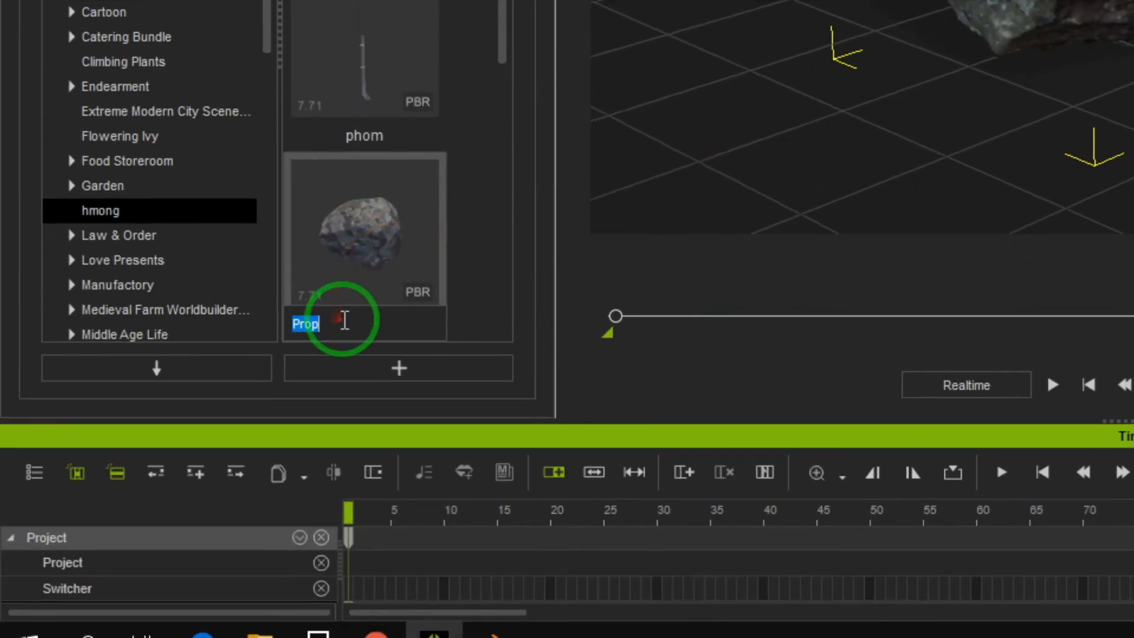
{"action": "mouse_move", "coordinate": [344, 320]}
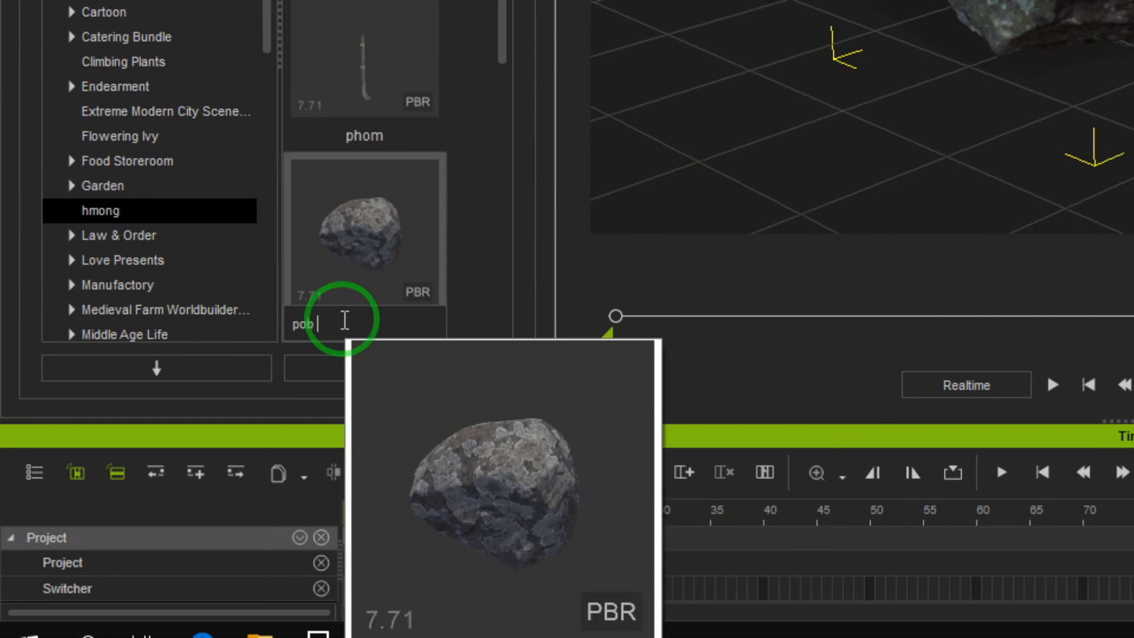
{"action": "type", "text": "pob zeb"}
{"action": "key", "text": "Return"}
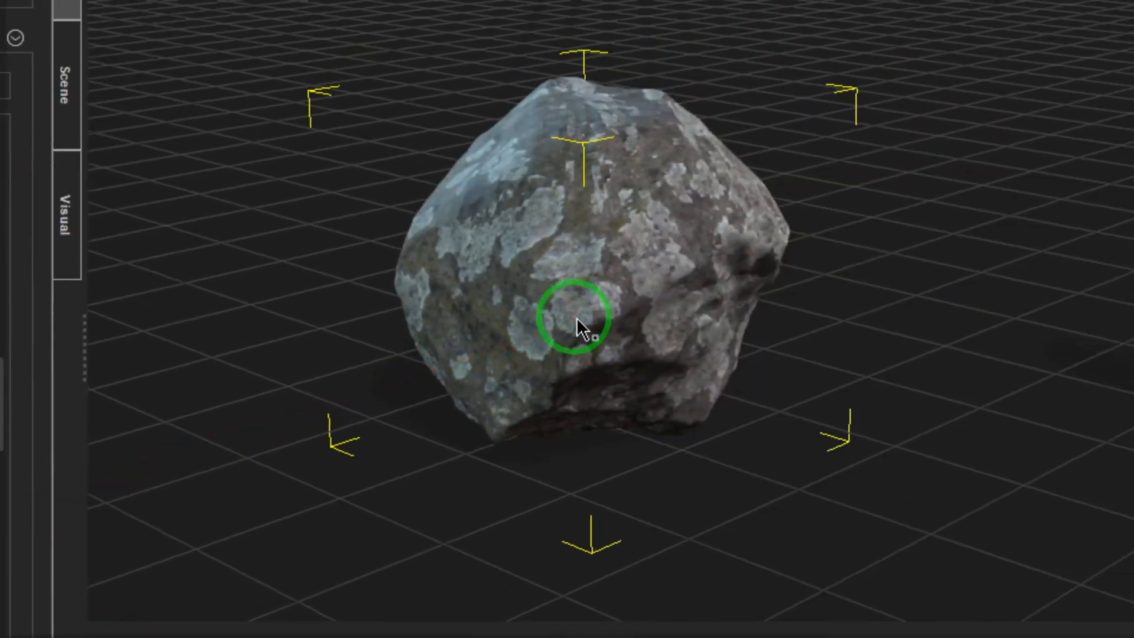
Delete the imported rock from the scene and replace it with the saved pob zeb prop
{"action": "key", "text": "Delete"}
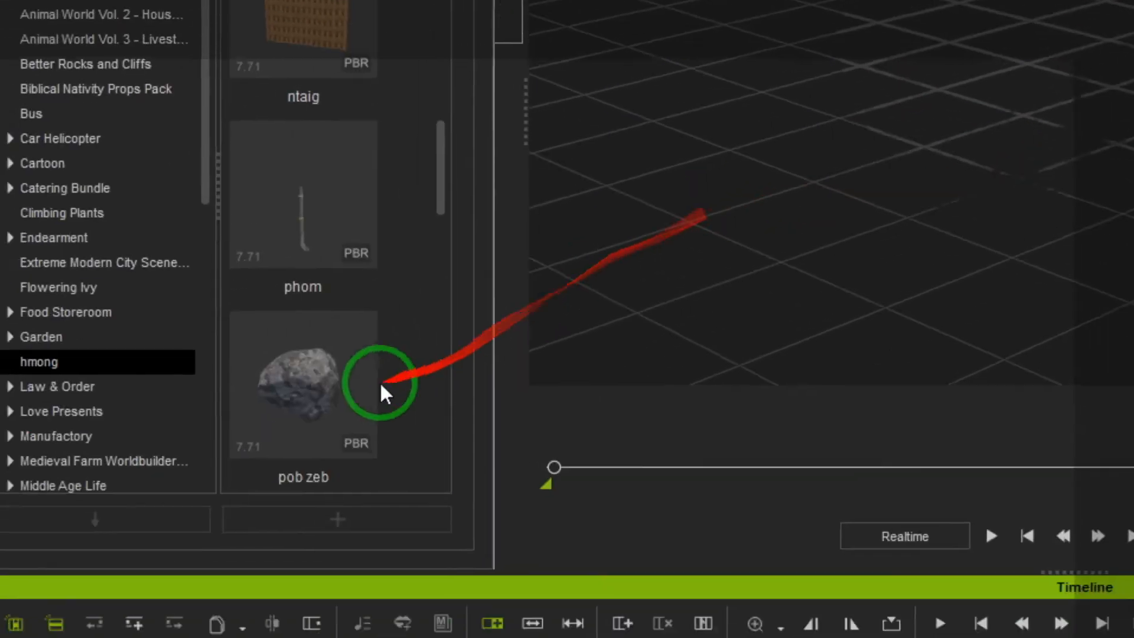
{"action": "left_click_drag", "start_coordinate": [380, 381], "coordinate": [1091, 152]}
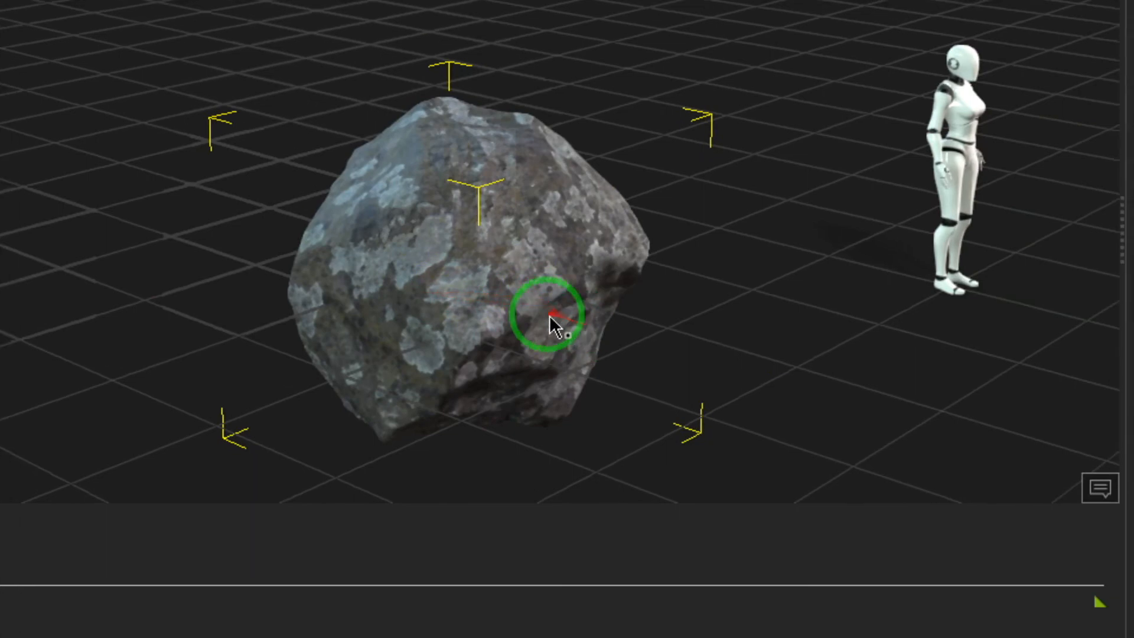
Raise and lower the rock along Z until its base sits slightly in the ground
{"action": "middle_click_drag", "start_coordinate": [555, 320], "coordinate": [449, 241], "text": "alt"}
{"action": "right_click_drag", "start_coordinate": [449, 241], "coordinate": [467, 262], "text": "alt"}
{"action": "right_click_drag", "start_coordinate": [572, 322], "coordinate": [581, 333], "text": "alt"}
{"action": "middle_click_drag", "start_coordinate": [581, 332], "coordinate": [608, 370], "text": "alt"}
{"action": "left_click_drag", "start_coordinate": [608, 371], "coordinate": [494, 351], "text": "alt"}
{"action": "left_click_drag", "start_coordinate": [542, 317], "coordinate": [611, 355], "text": "alt"}
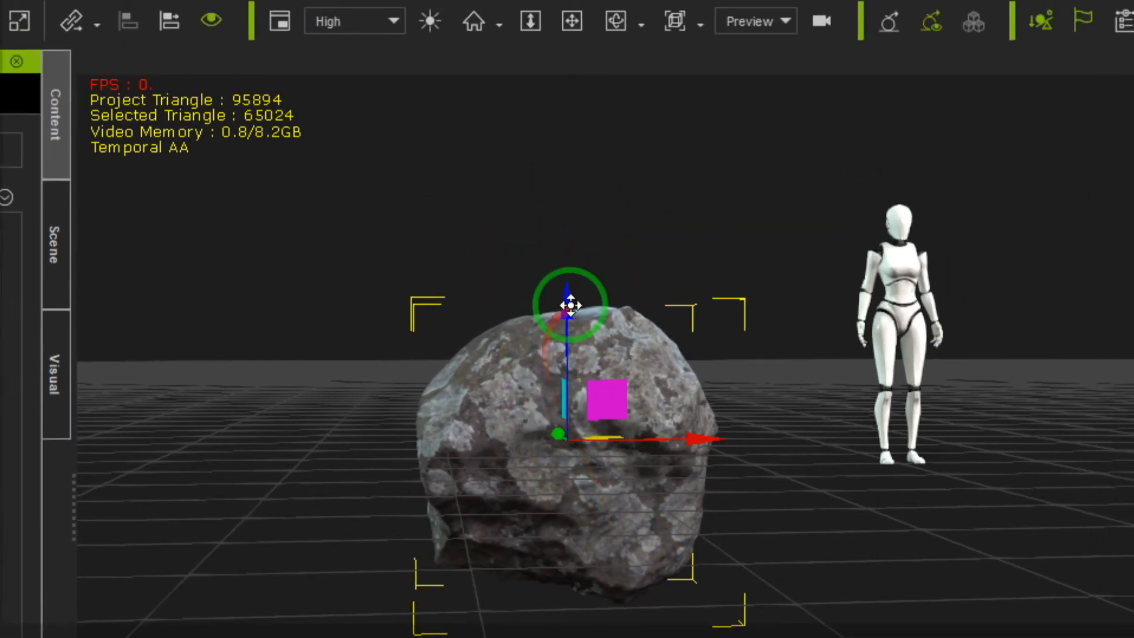
{"action": "left_click_drag", "start_coordinate": [572, 313], "coordinate": [577, 196]}
{"action": "left_click_drag", "start_coordinate": [571, 240], "coordinate": [569, 277]}
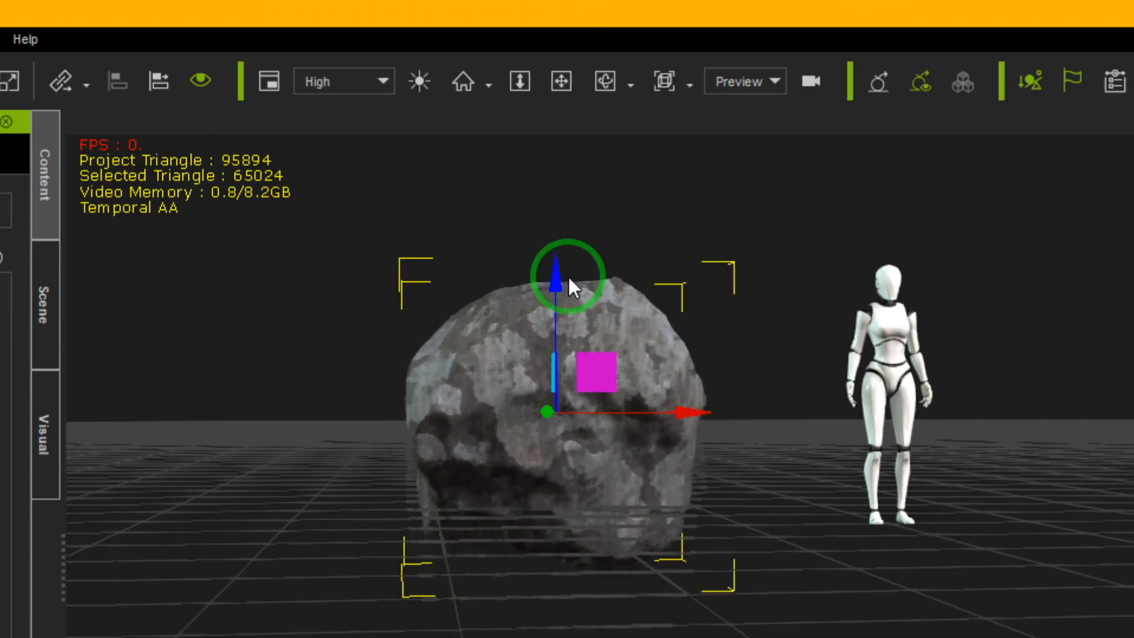
Place two more copies of the pob zeb rock in the scene near the avatar
{"action": "left_click_drag", "start_coordinate": [308, 459], "coordinate": [854, 333]}
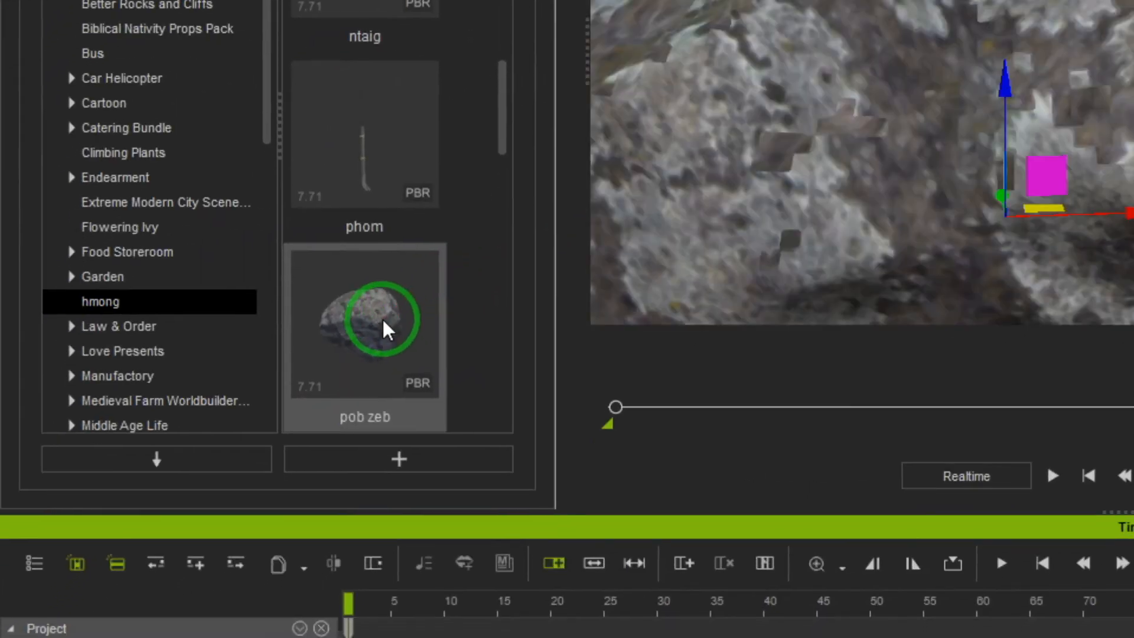
{"action": "left_click_drag", "start_coordinate": [384, 328], "coordinate": [576, 324]}
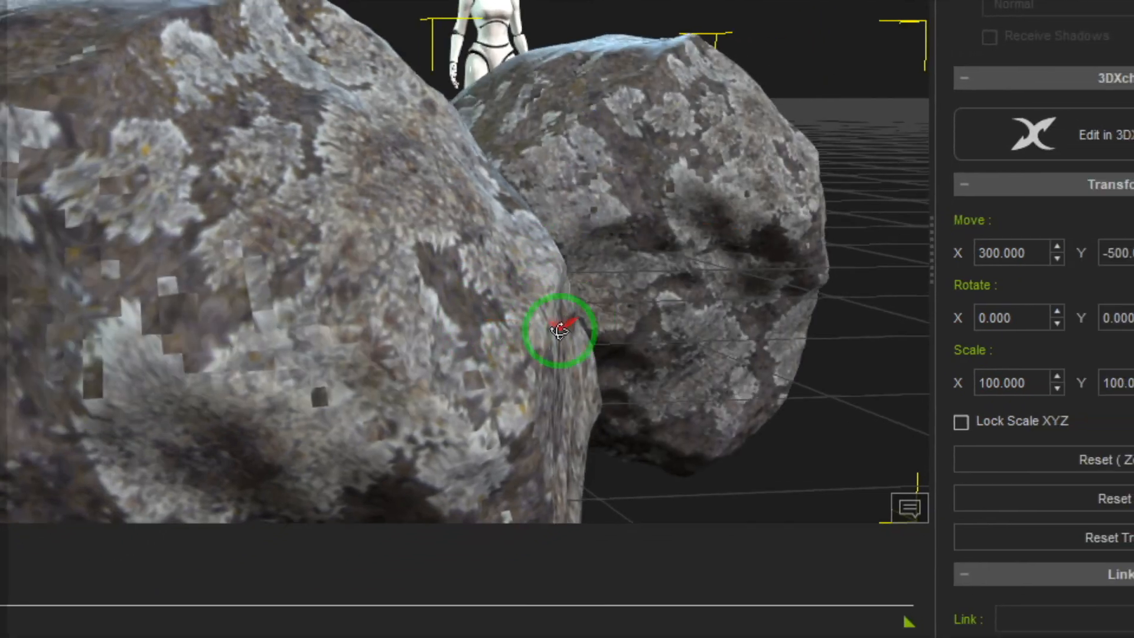
{"action": "right_click_drag", "start_coordinate": [558, 331], "coordinate": [594, 320]}
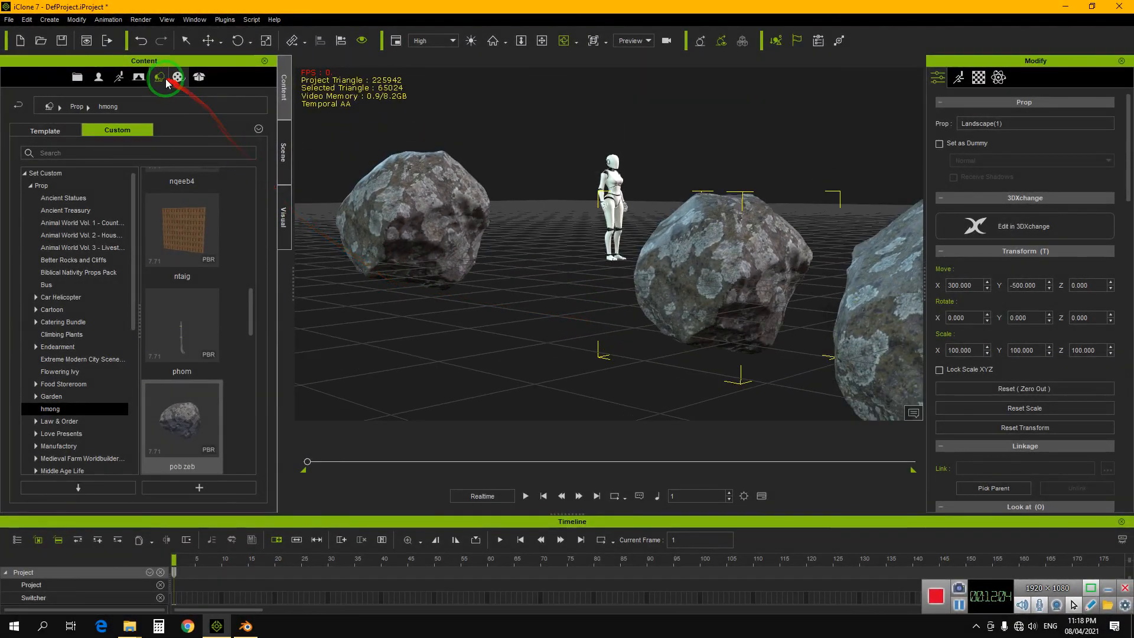
Load the Canyon 3D scene from the Height Map_Large stage templates as the surroundings of the avatar and rocks
{"action": "left_click", "coordinate": [139, 77]}
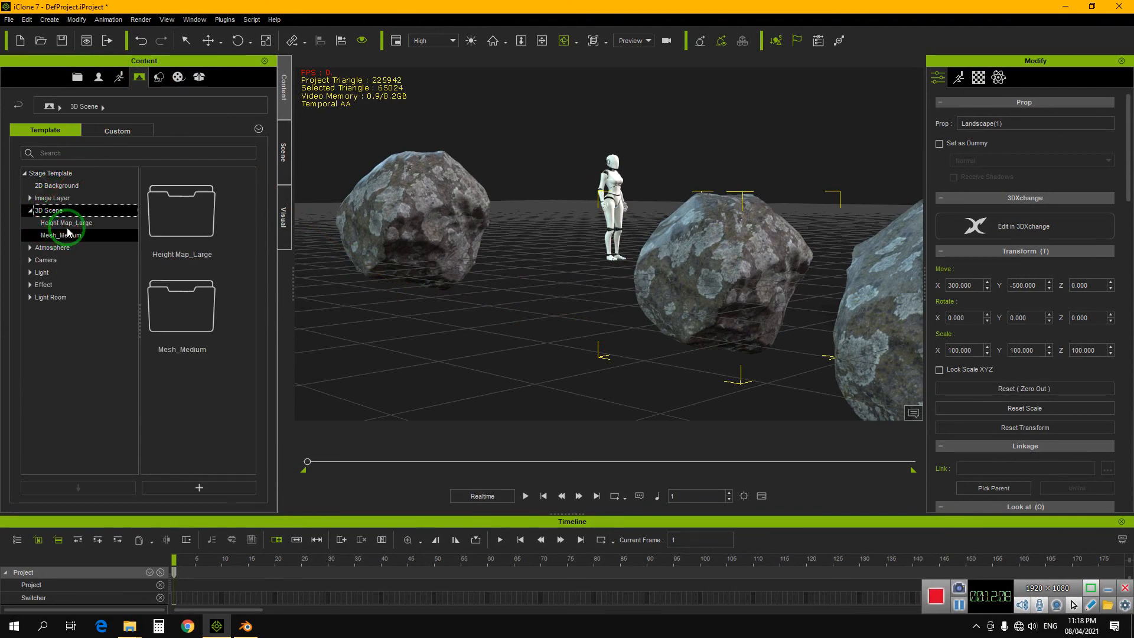
{"action": "double_click", "coordinate": [183, 289]}
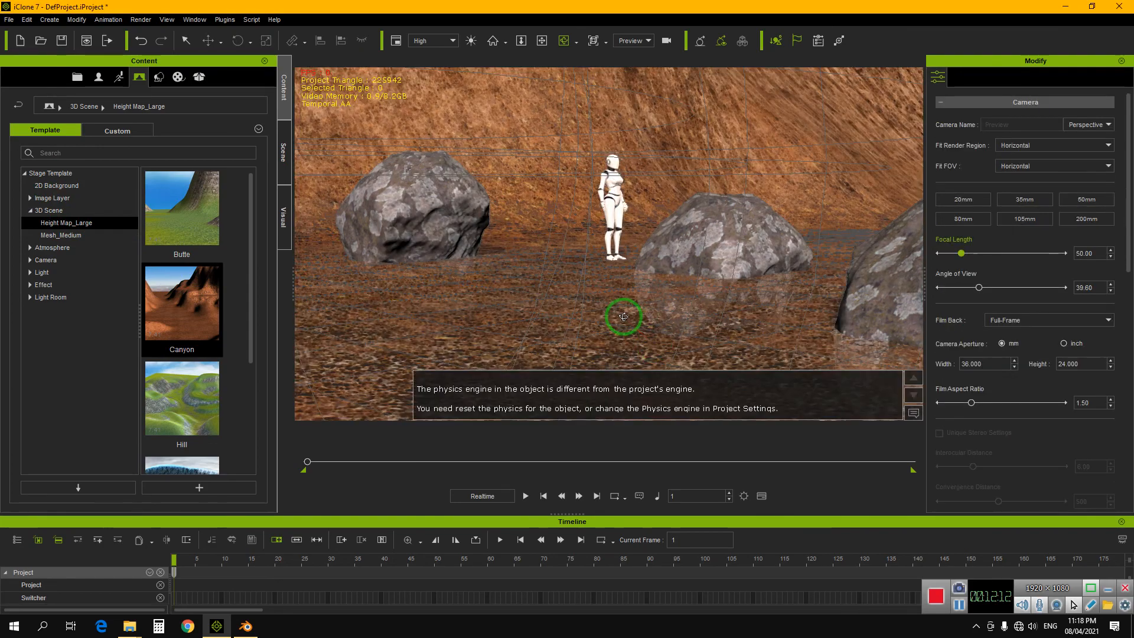
{"action": "right_click_drag", "start_coordinate": [626, 305], "coordinate": [226, 363]}
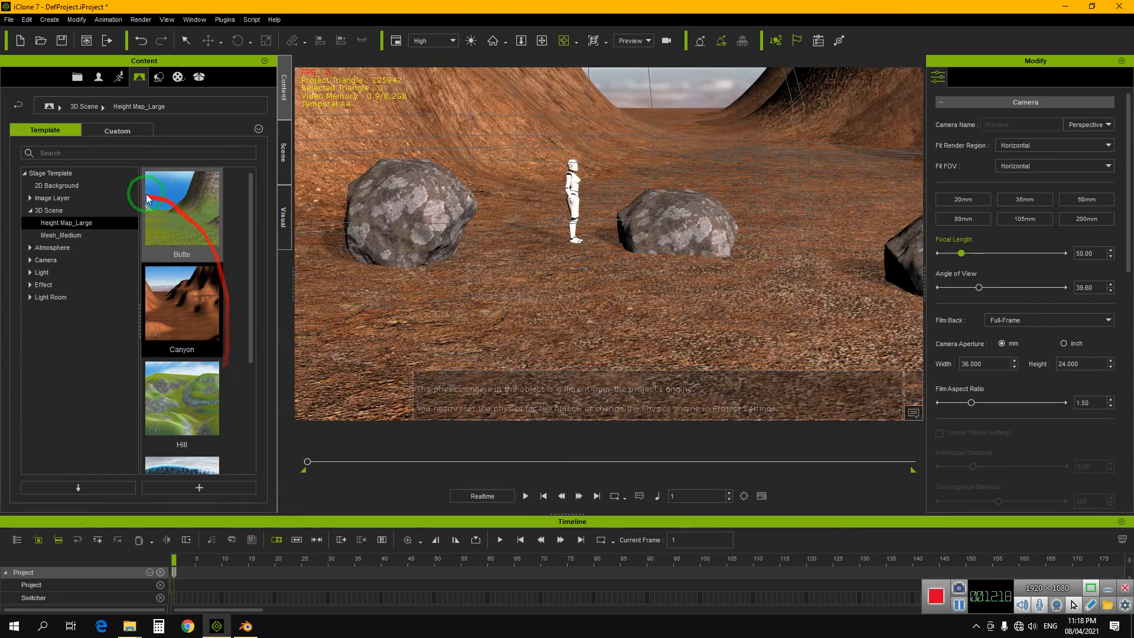
Scatter five more pob zeb rocks from the custom hmong props across the canyon floor around the avatar
{"action": "left_click", "coordinate": [159, 78]}
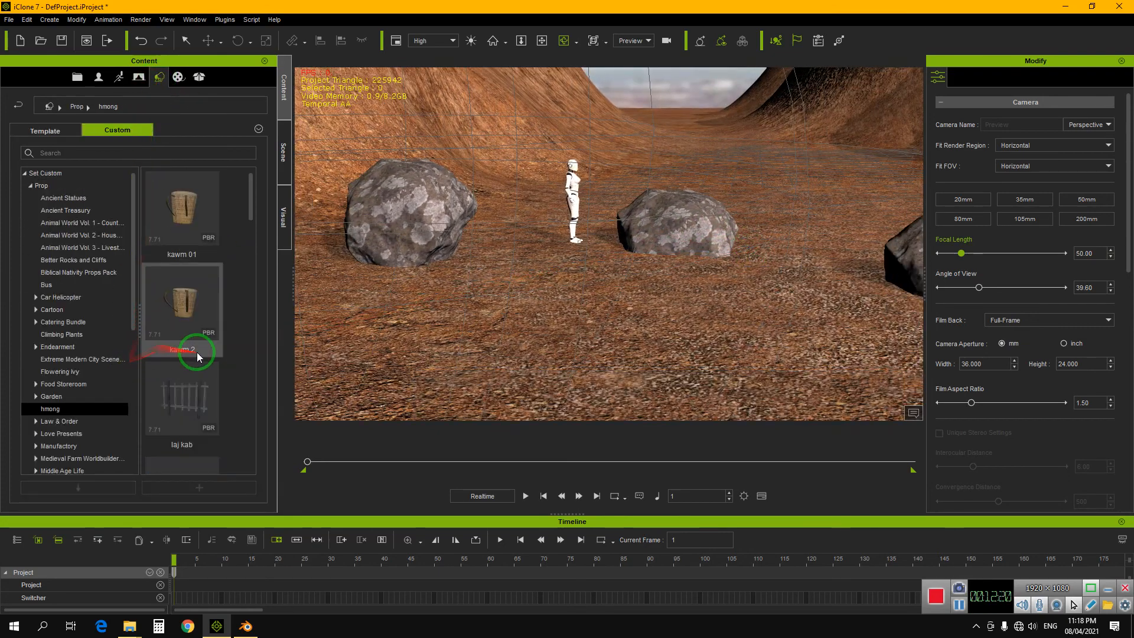
{"action": "scroll", "coordinate": [189, 303], "scroll_direction": "up", "scroll_amount": 5}
{"action": "left_click_drag", "start_coordinate": [179, 259], "coordinate": [545, 338]}
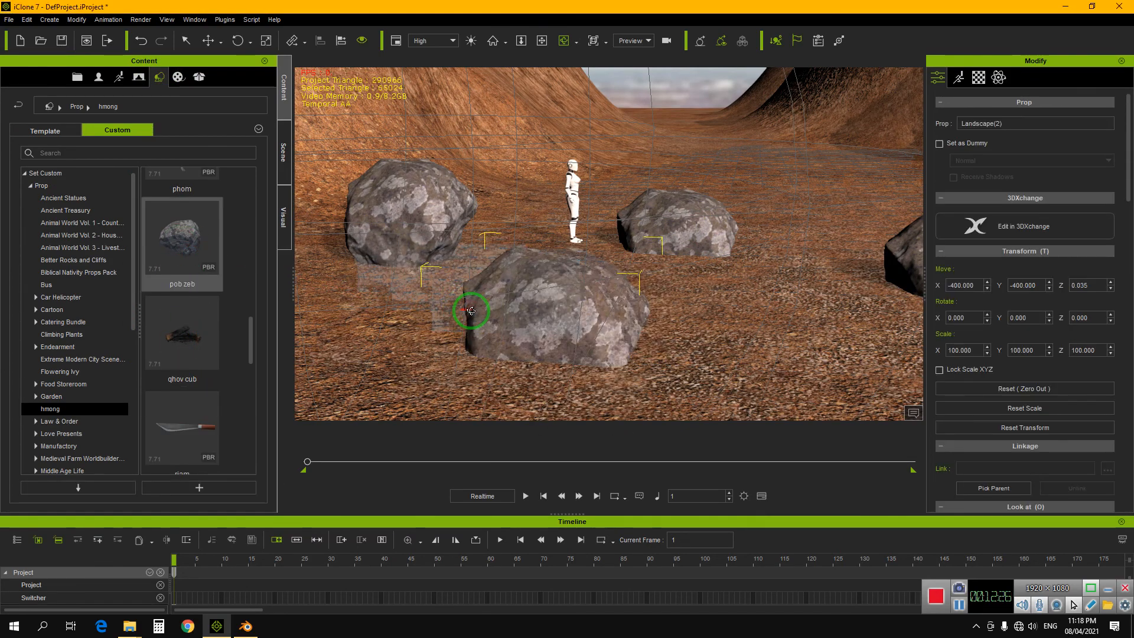
{"action": "left_click_drag", "start_coordinate": [636, 271], "coordinate": [732, 309]}
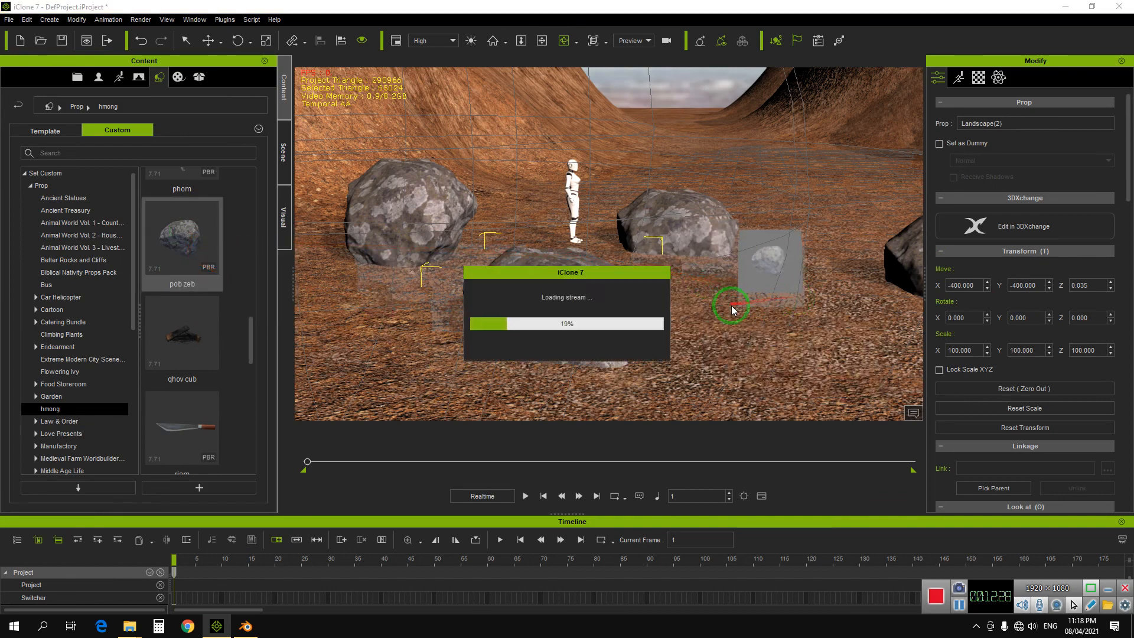
{"action": "left_click_drag", "start_coordinate": [180, 240], "coordinate": [516, 238]}
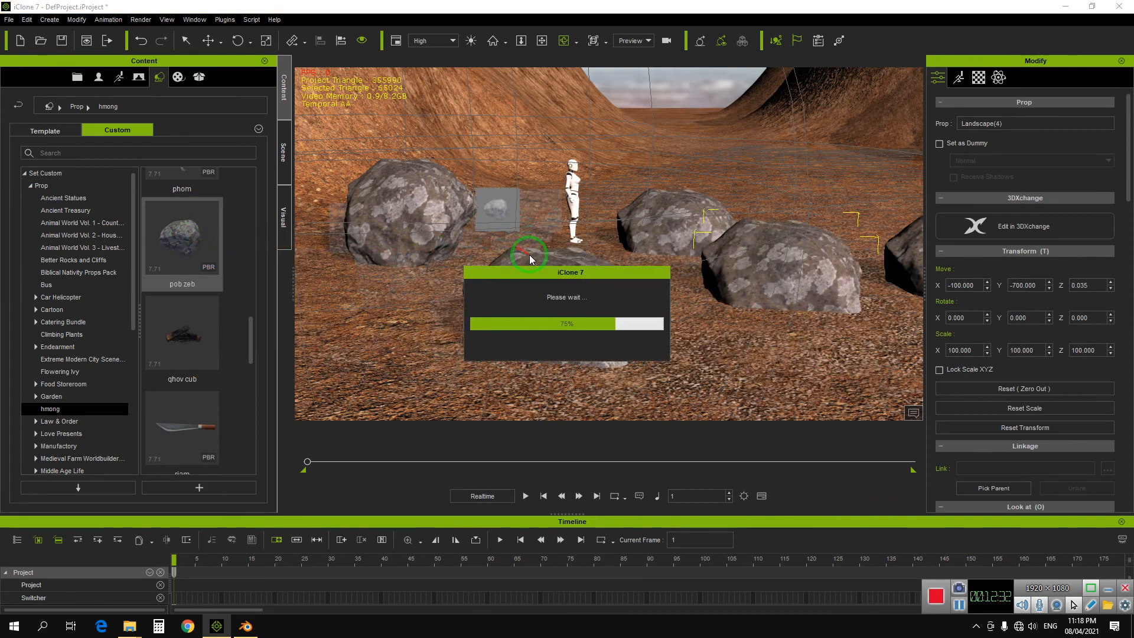
{"action": "left_click_drag", "start_coordinate": [435, 262], "coordinate": [697, 340]}
{"action": "left_click_drag", "start_coordinate": [661, 258], "coordinate": [780, 210]}
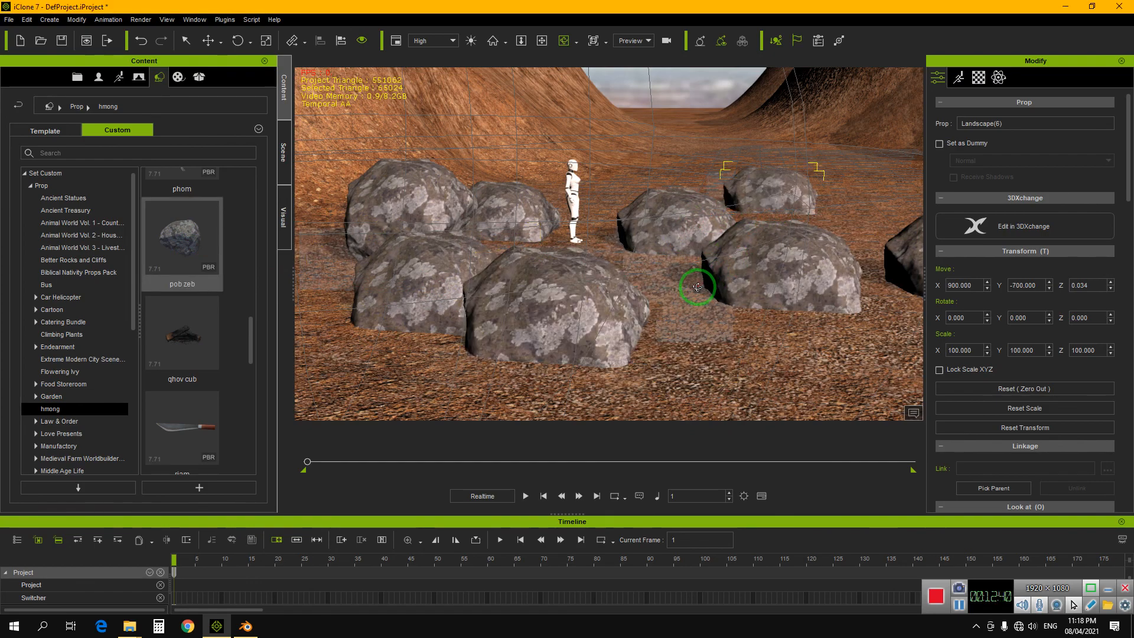
{"action": "right_click_drag", "start_coordinate": [718, 283], "coordinate": [579, 285]}
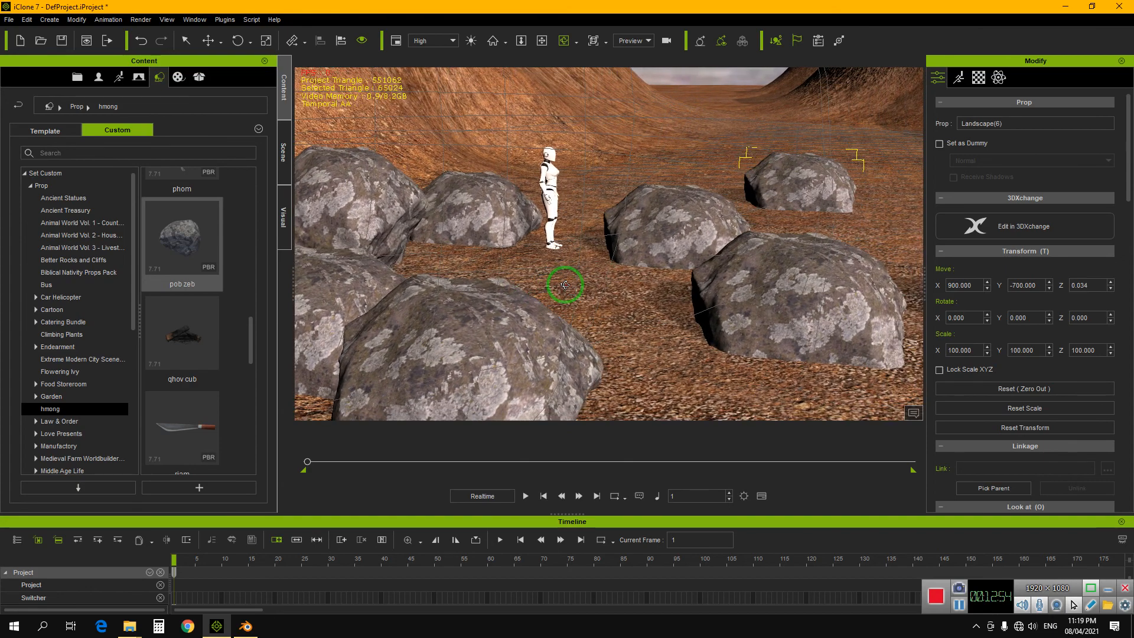